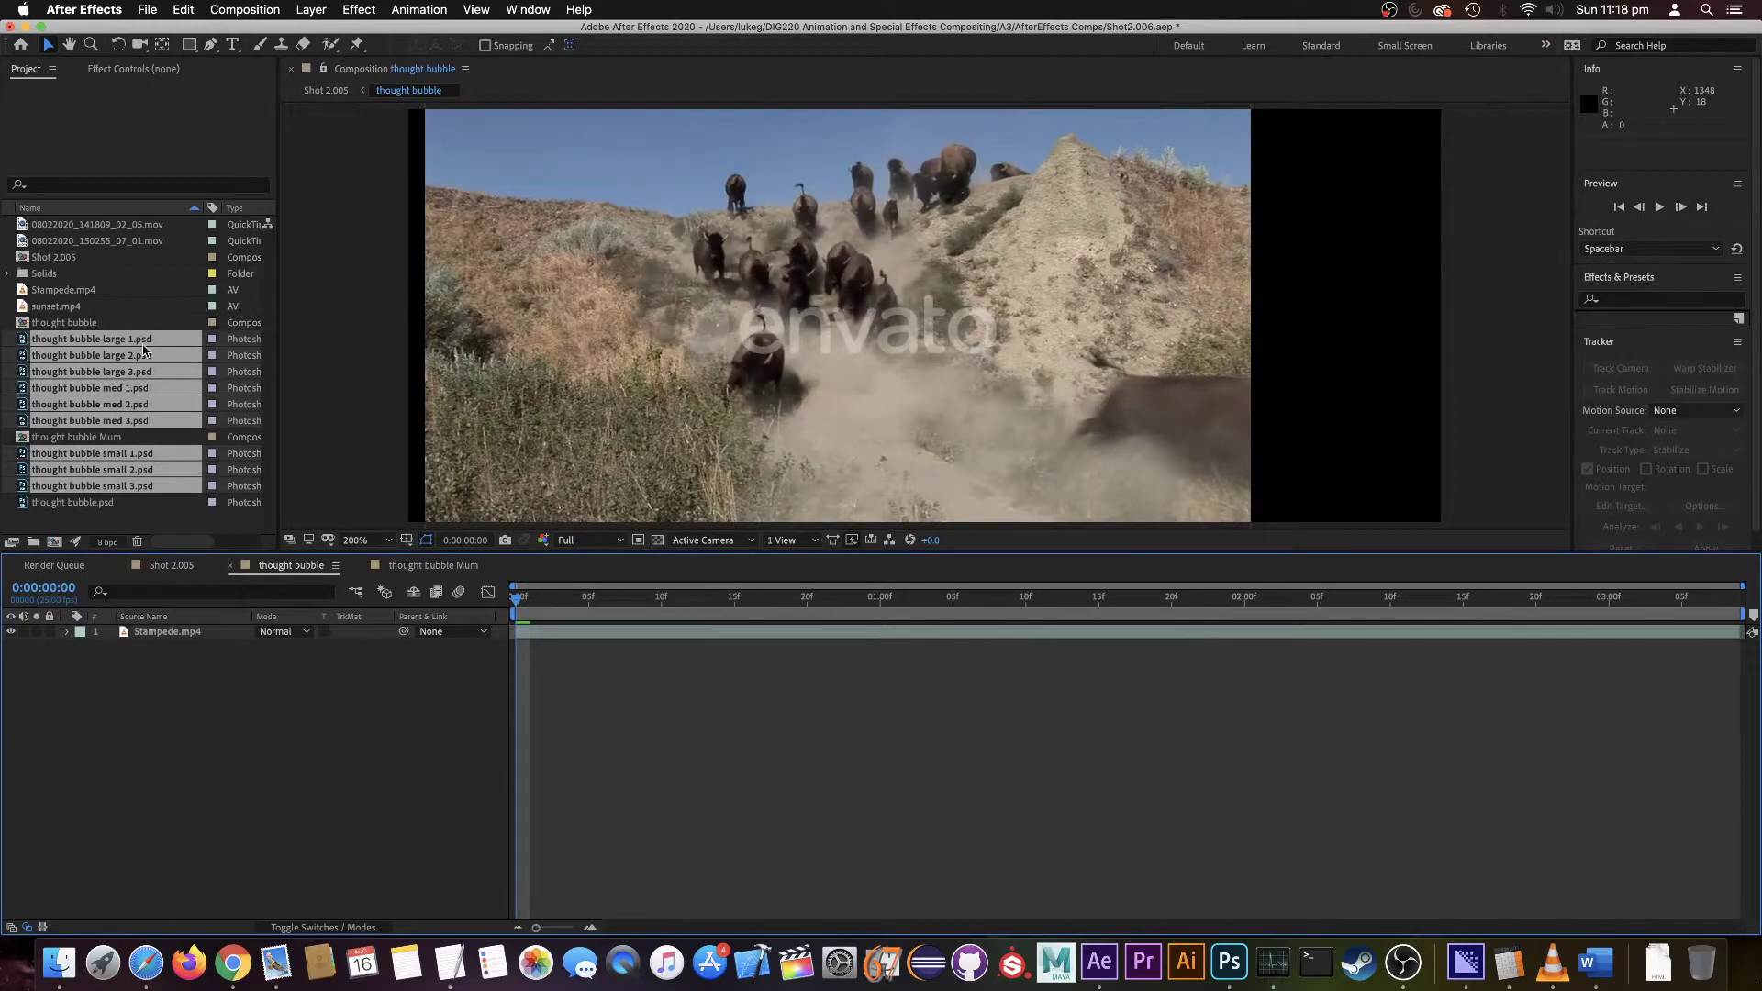
- Drag the nine selected thought bubble PSD files into the timeline above Stampede.mp4
drag(128, 343, 177, 633)
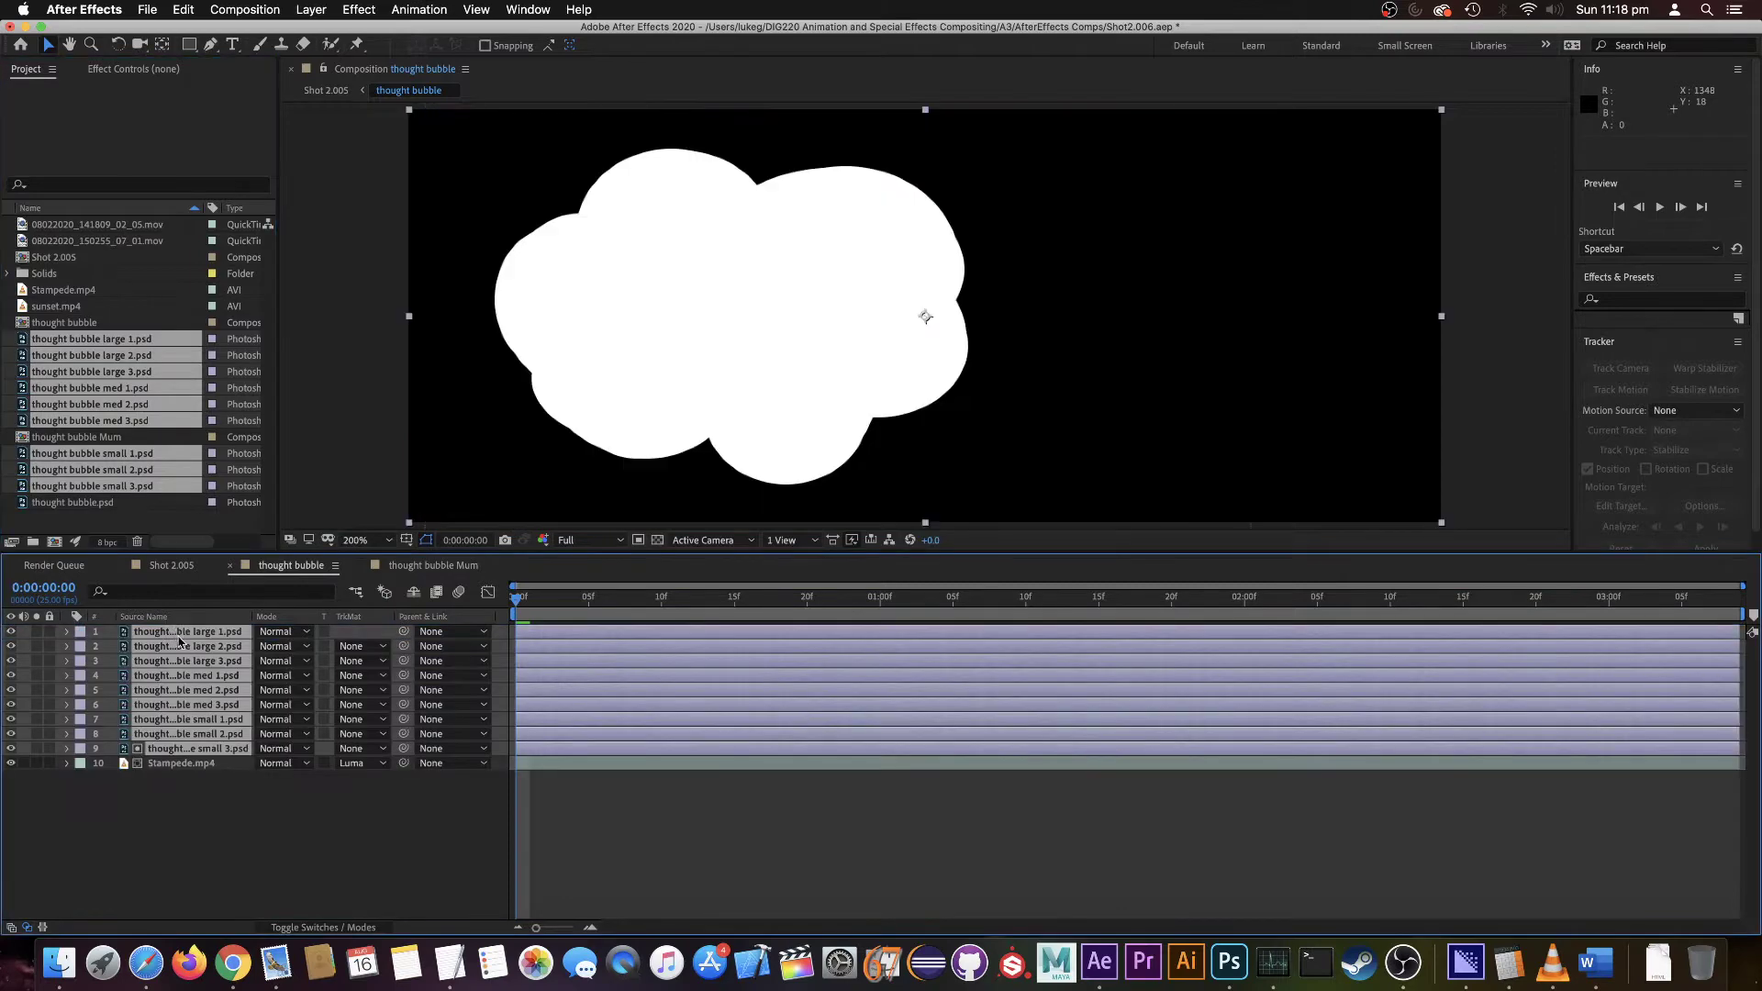
- Select the three small bubble layers and move them toward the cloud's lower right
click(212, 822)
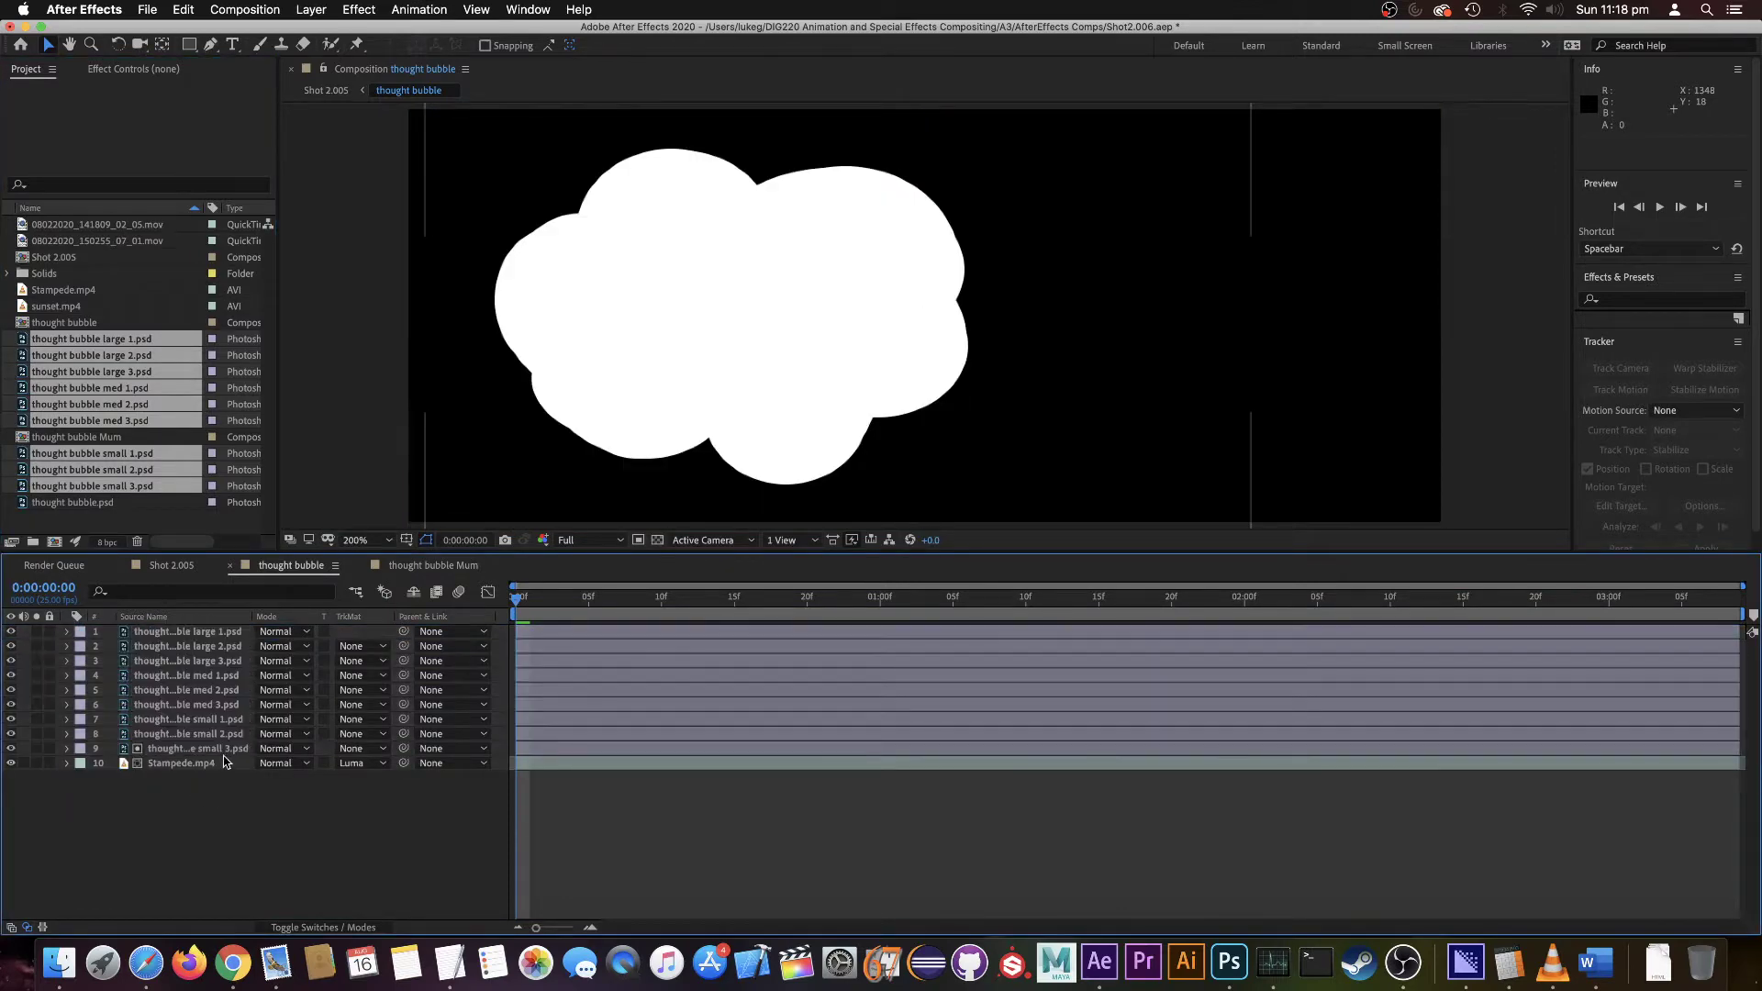
click(217, 749)
shift+click(217, 720)
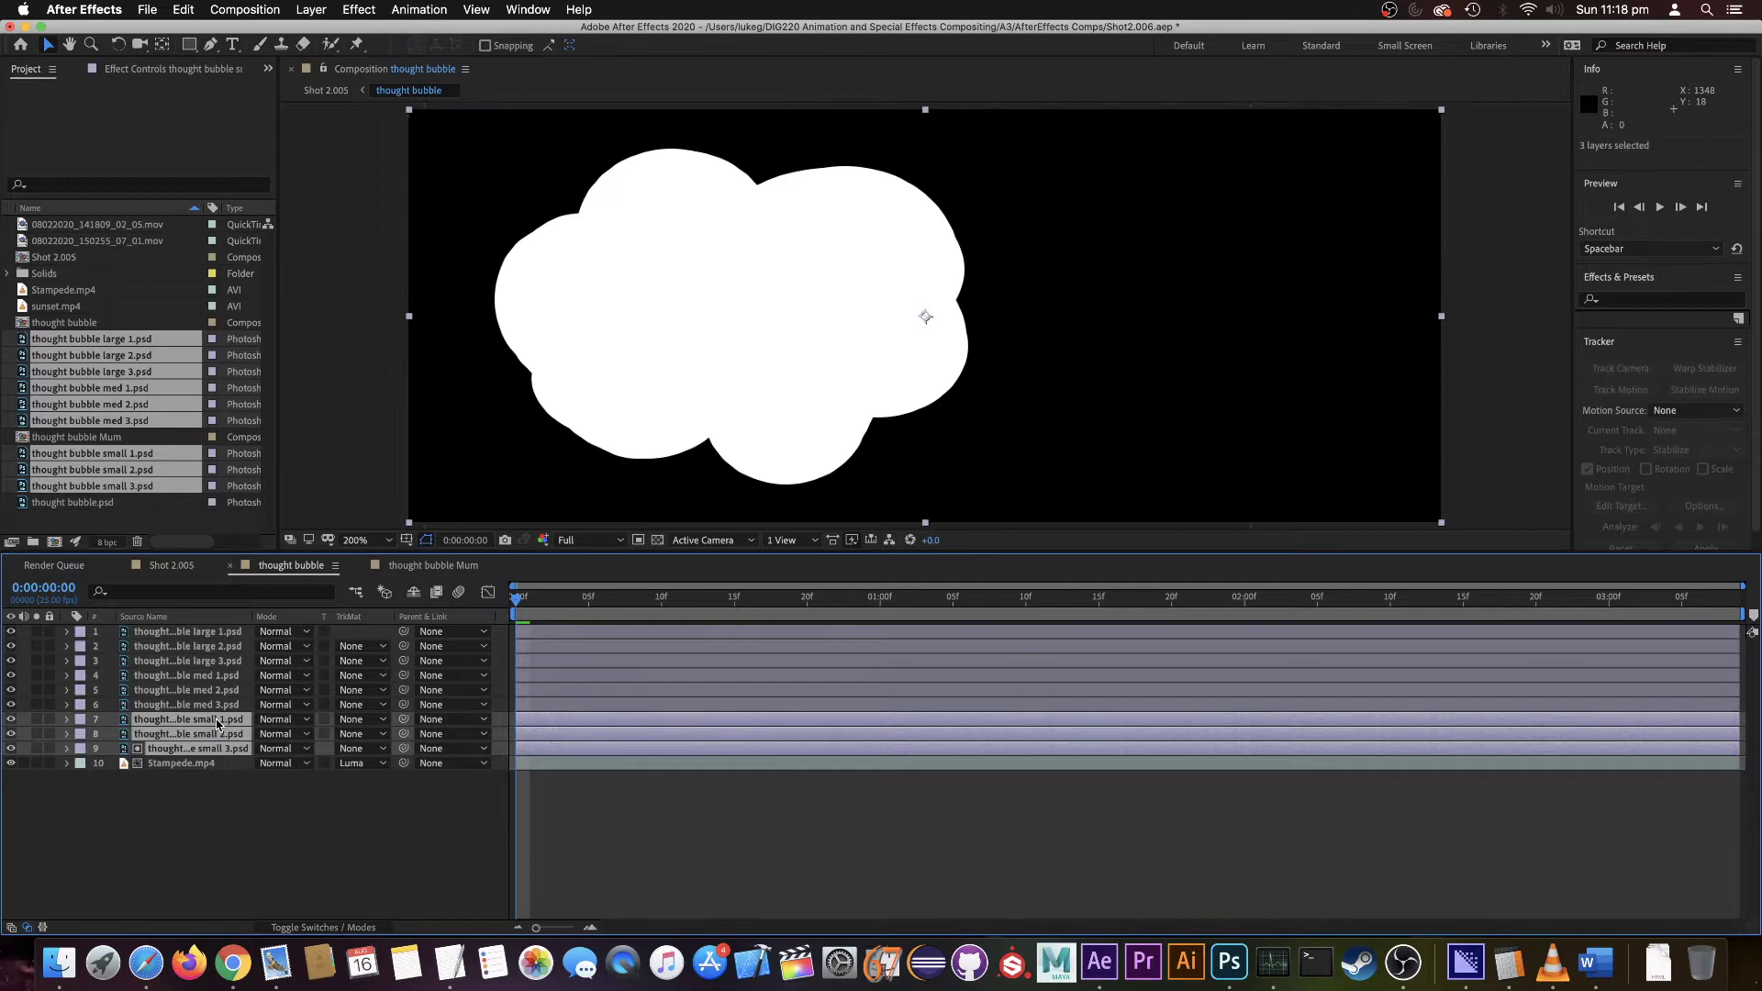
drag(737, 318, 932, 445)
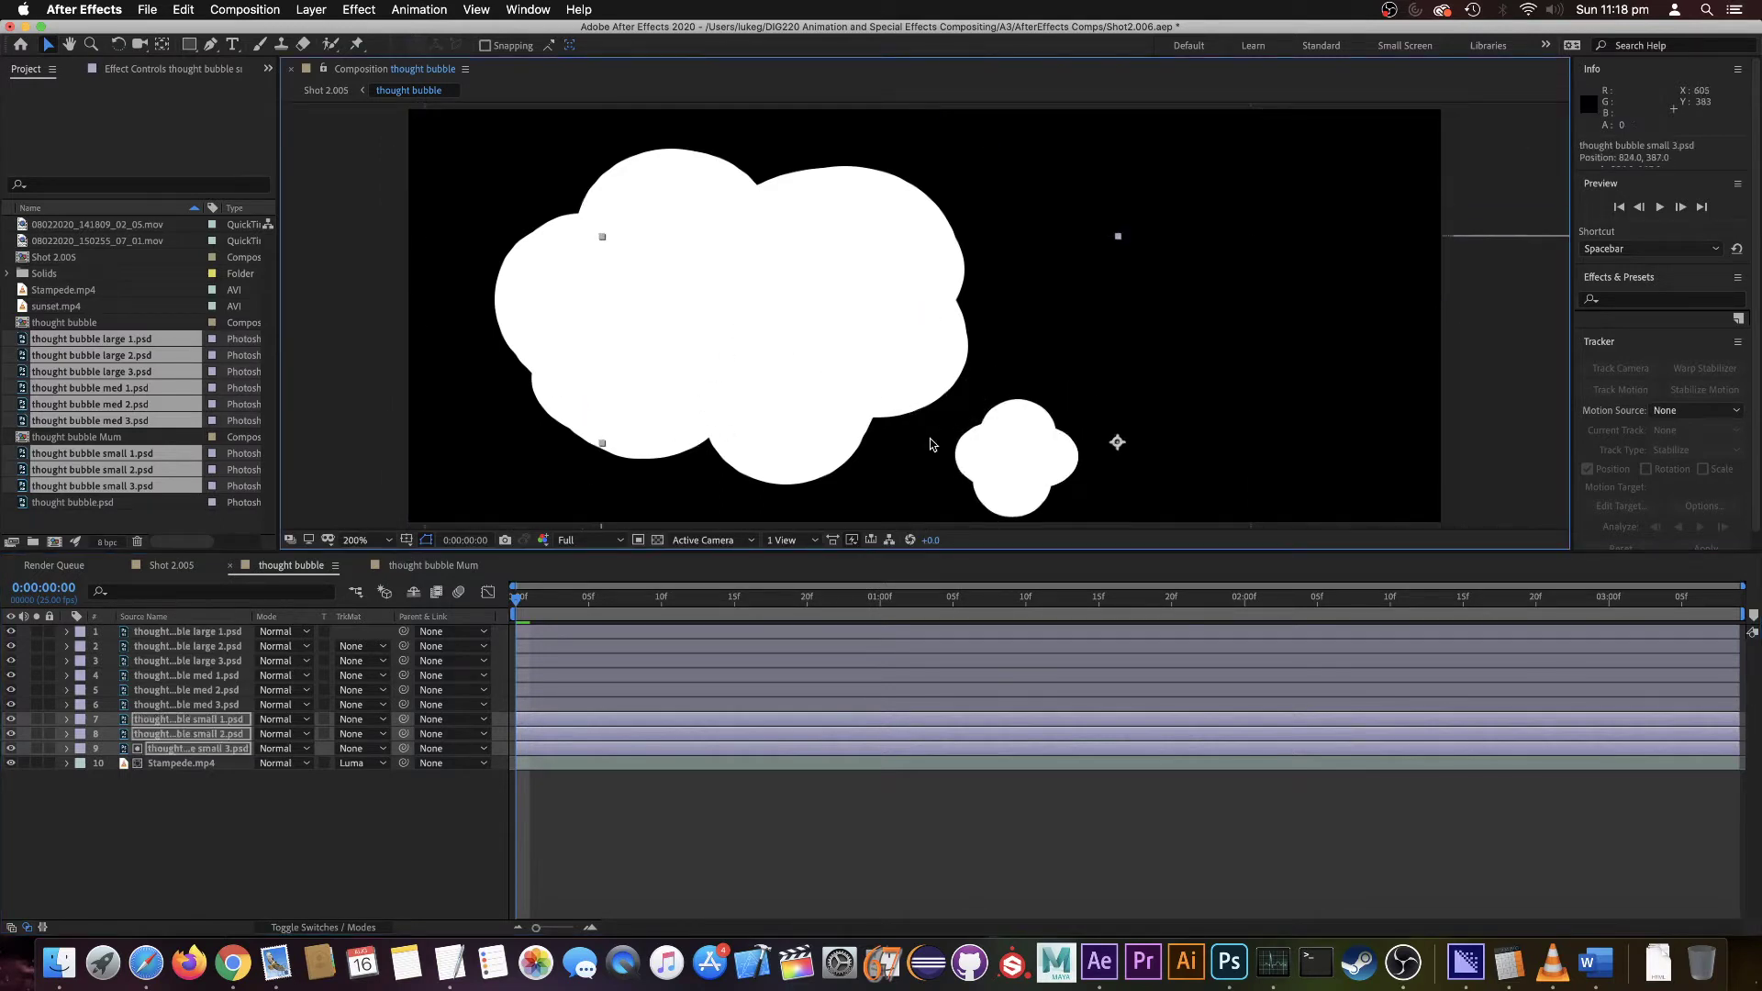
- Scale the small bubbles to 29% and place them down near the frame's lower edge
key(s)
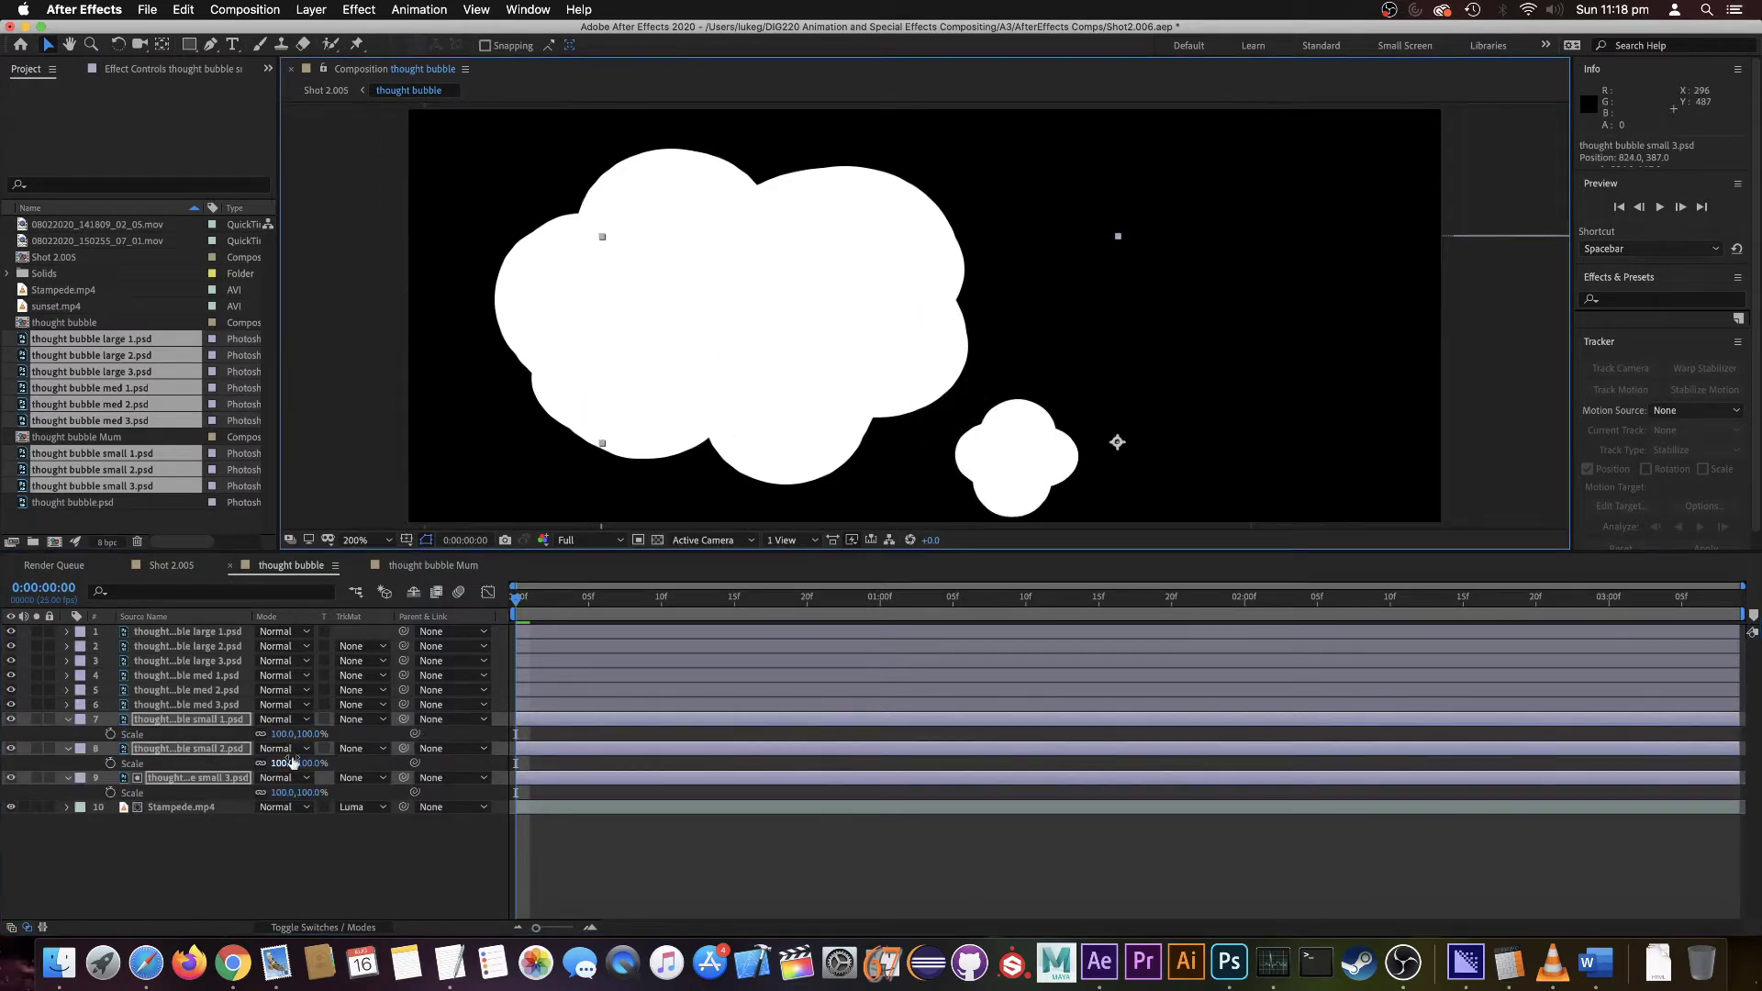
drag(285, 740, 220, 734)
drag(1089, 449, 971, 508)
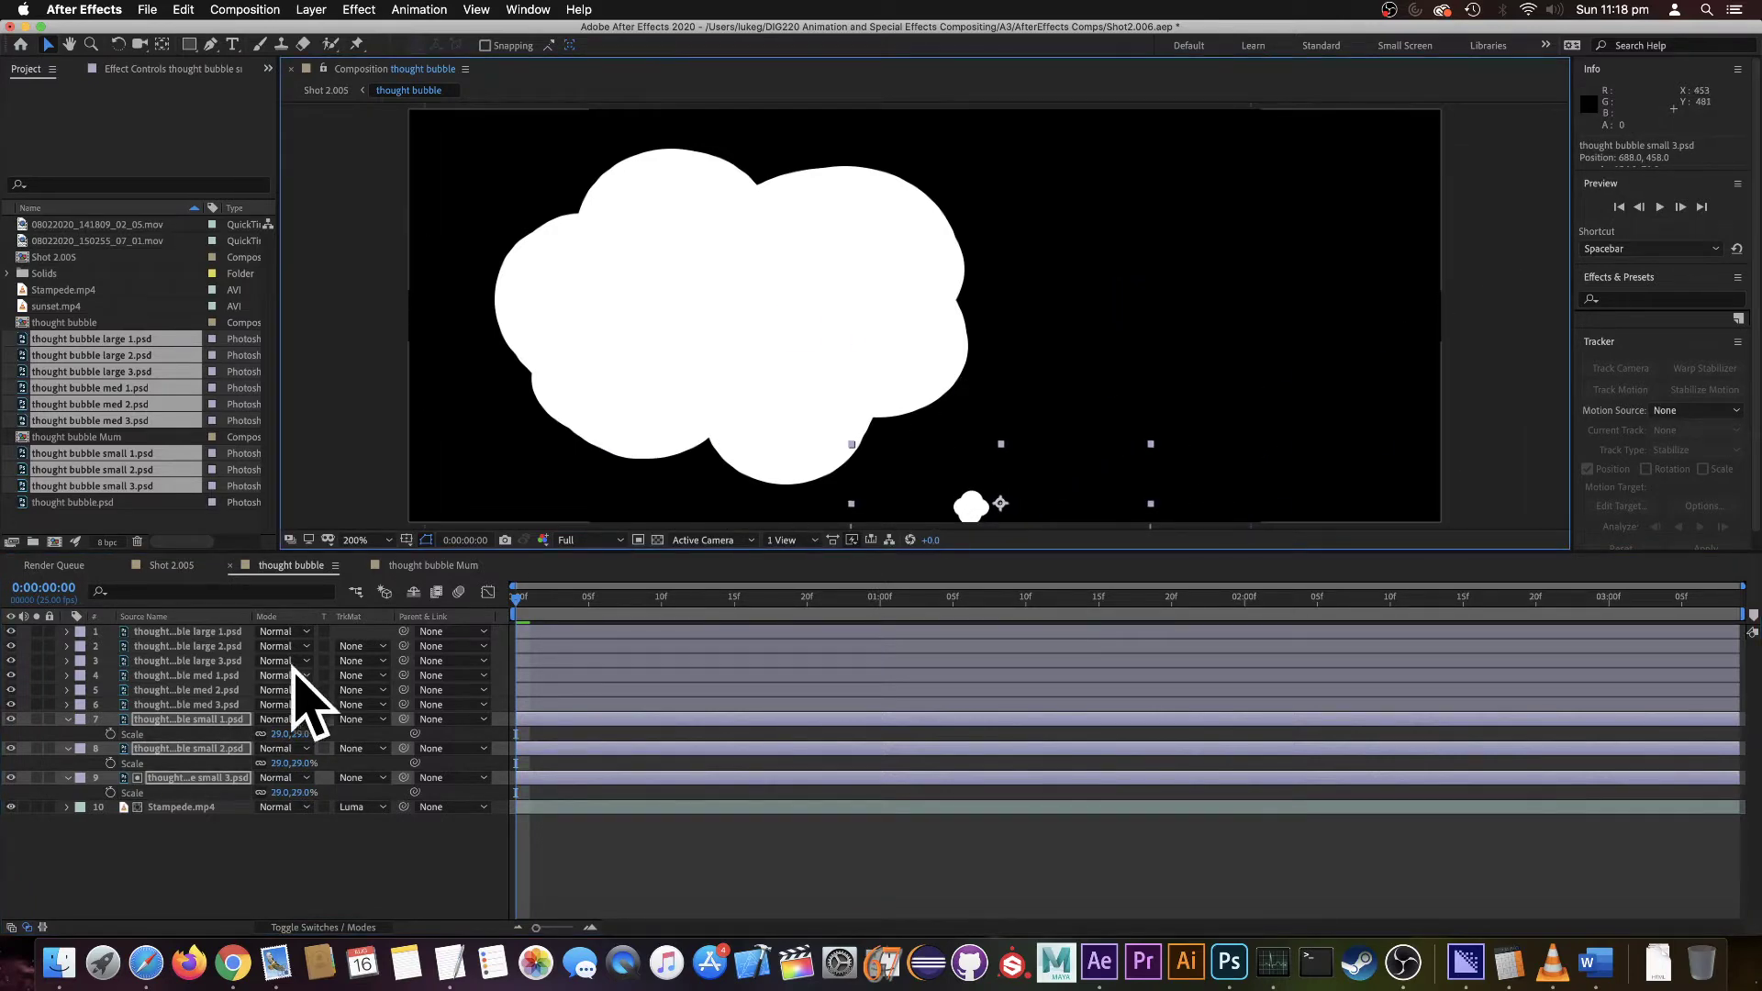
- Select the three medium bubble layers and move them down and to the right
click(218, 703)
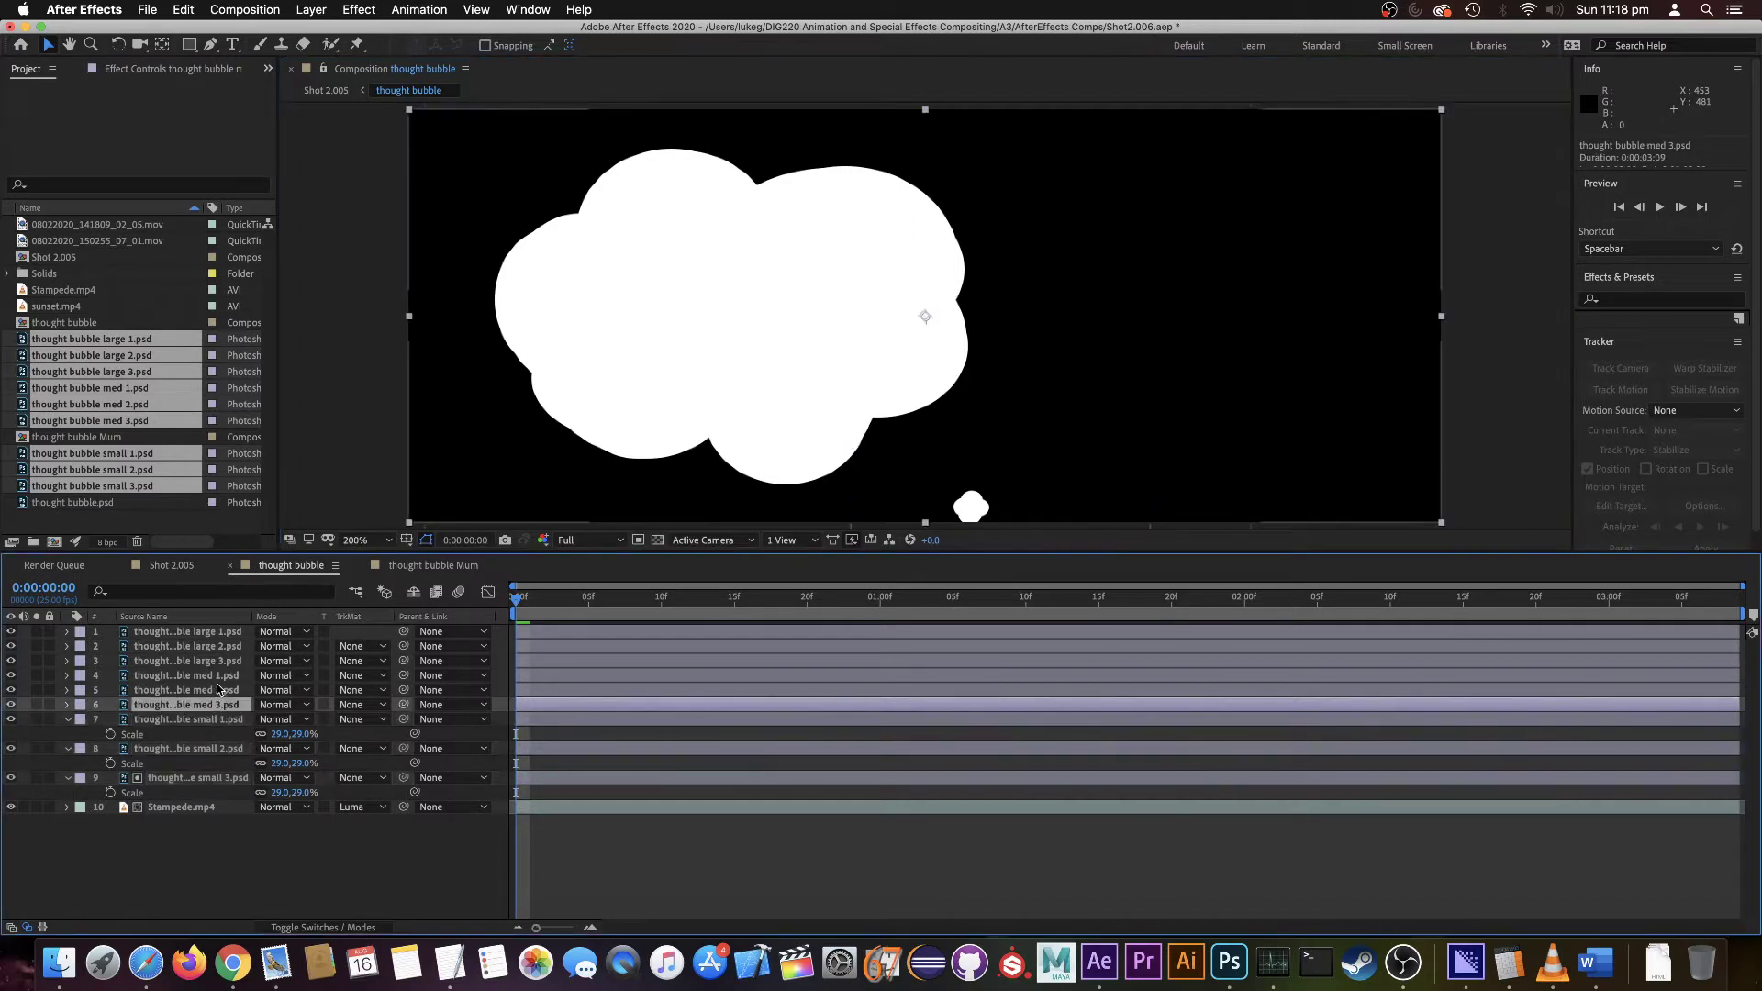
shift+click(218, 675)
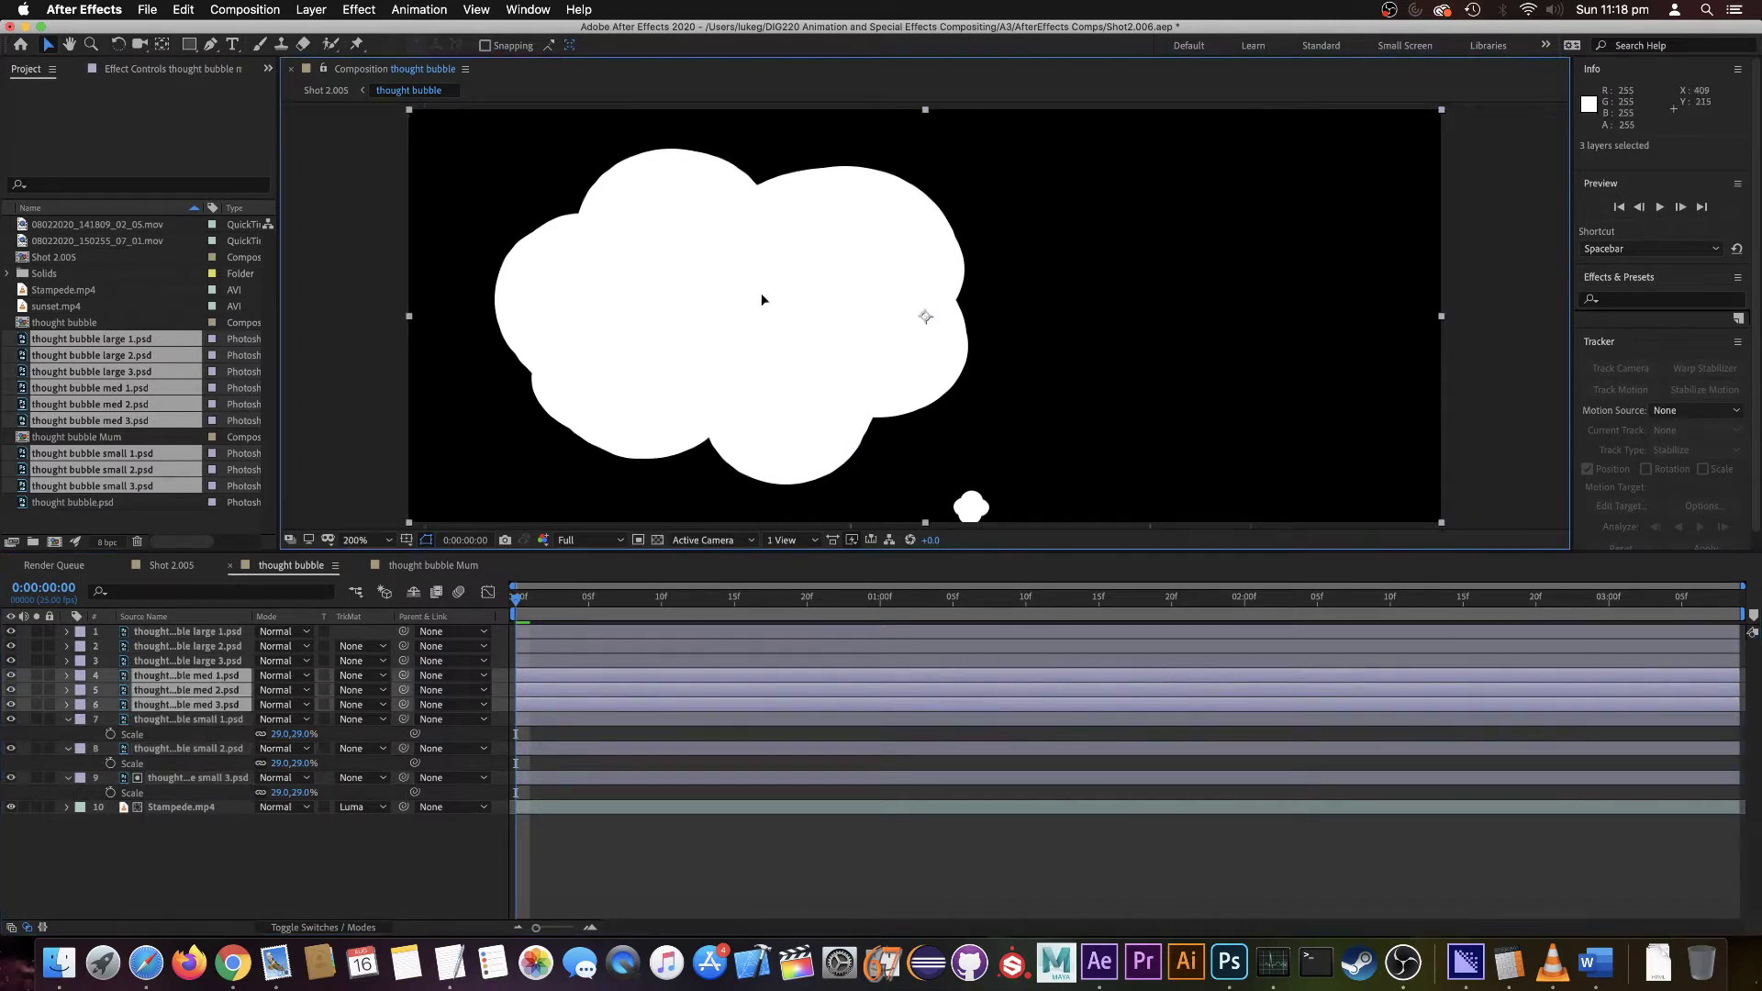
drag(762, 293, 905, 416)
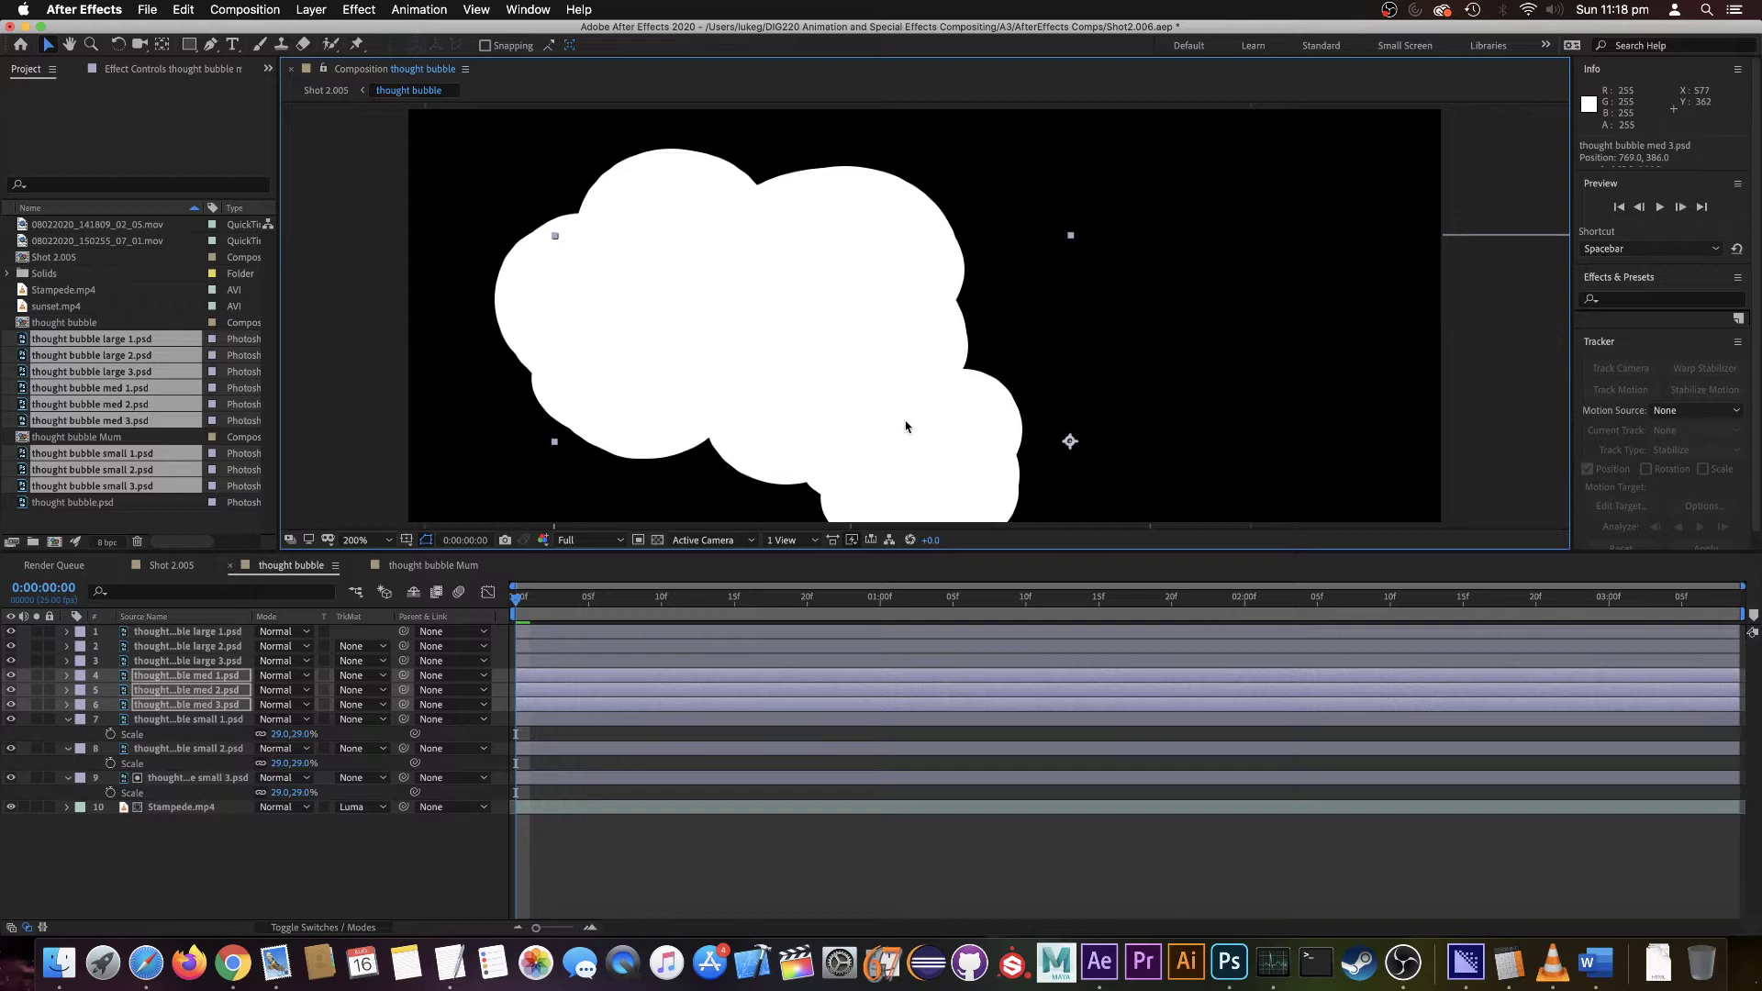
- Scale the medium bubbles to 31% and shift them left toward the cloud
key(s)
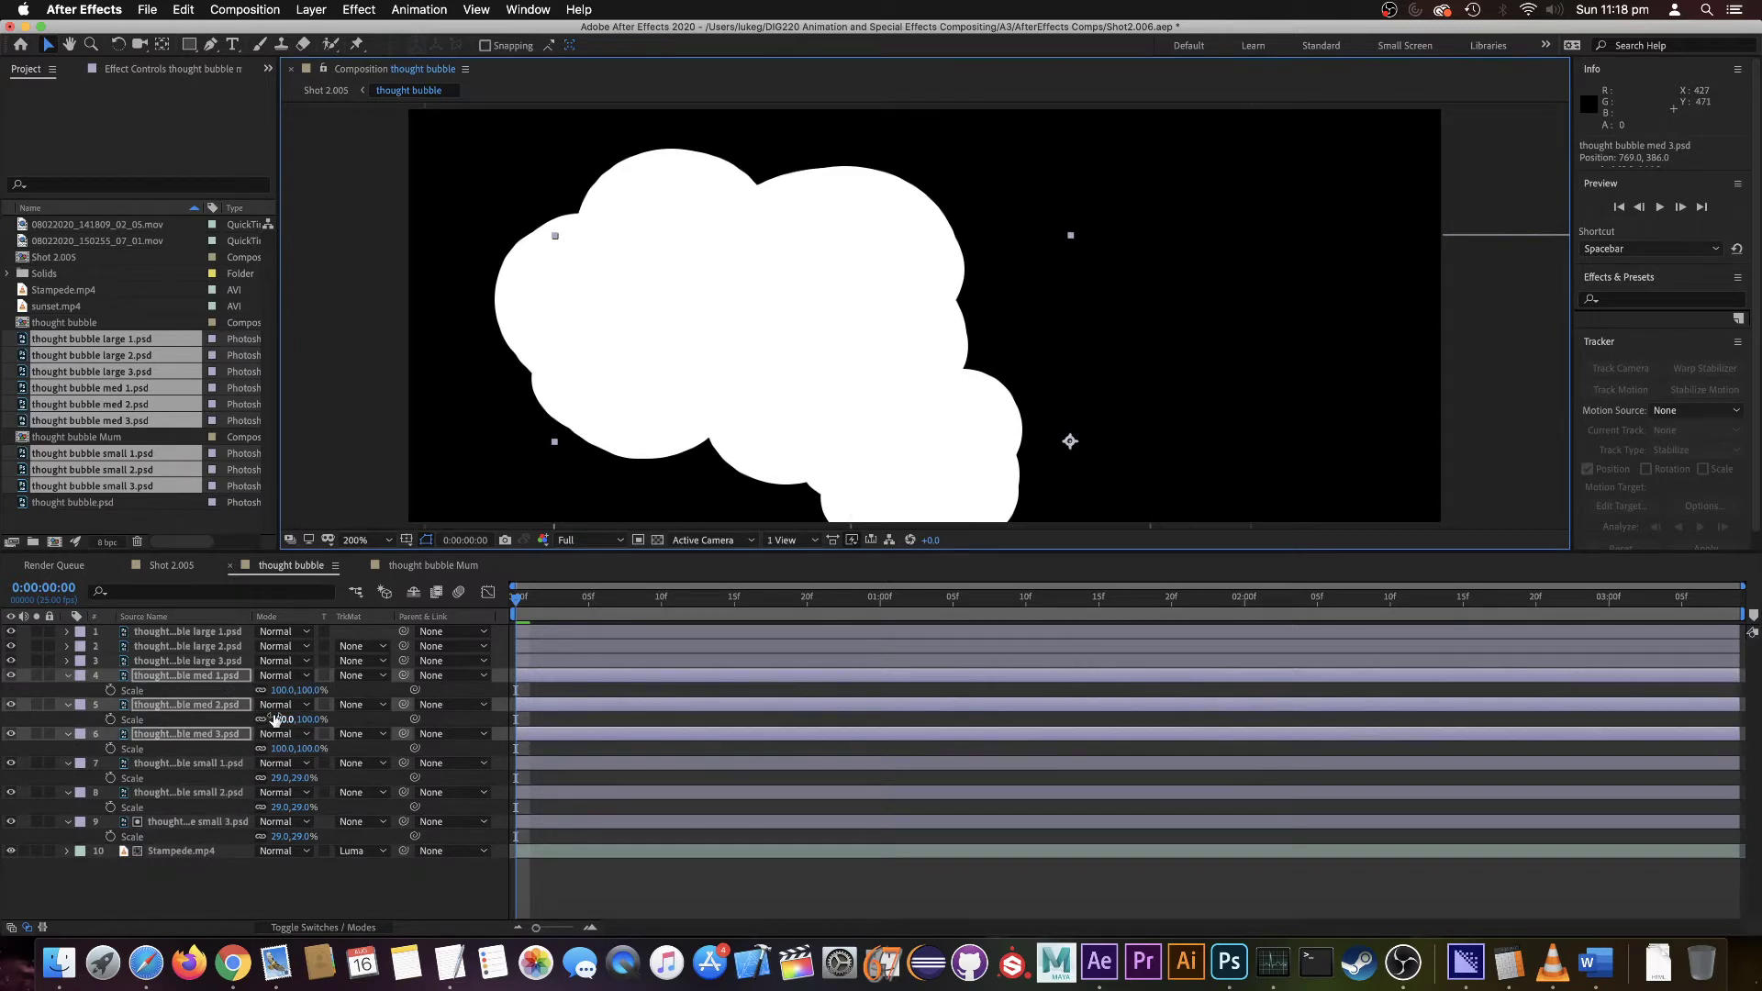
drag(275, 718, 225, 728)
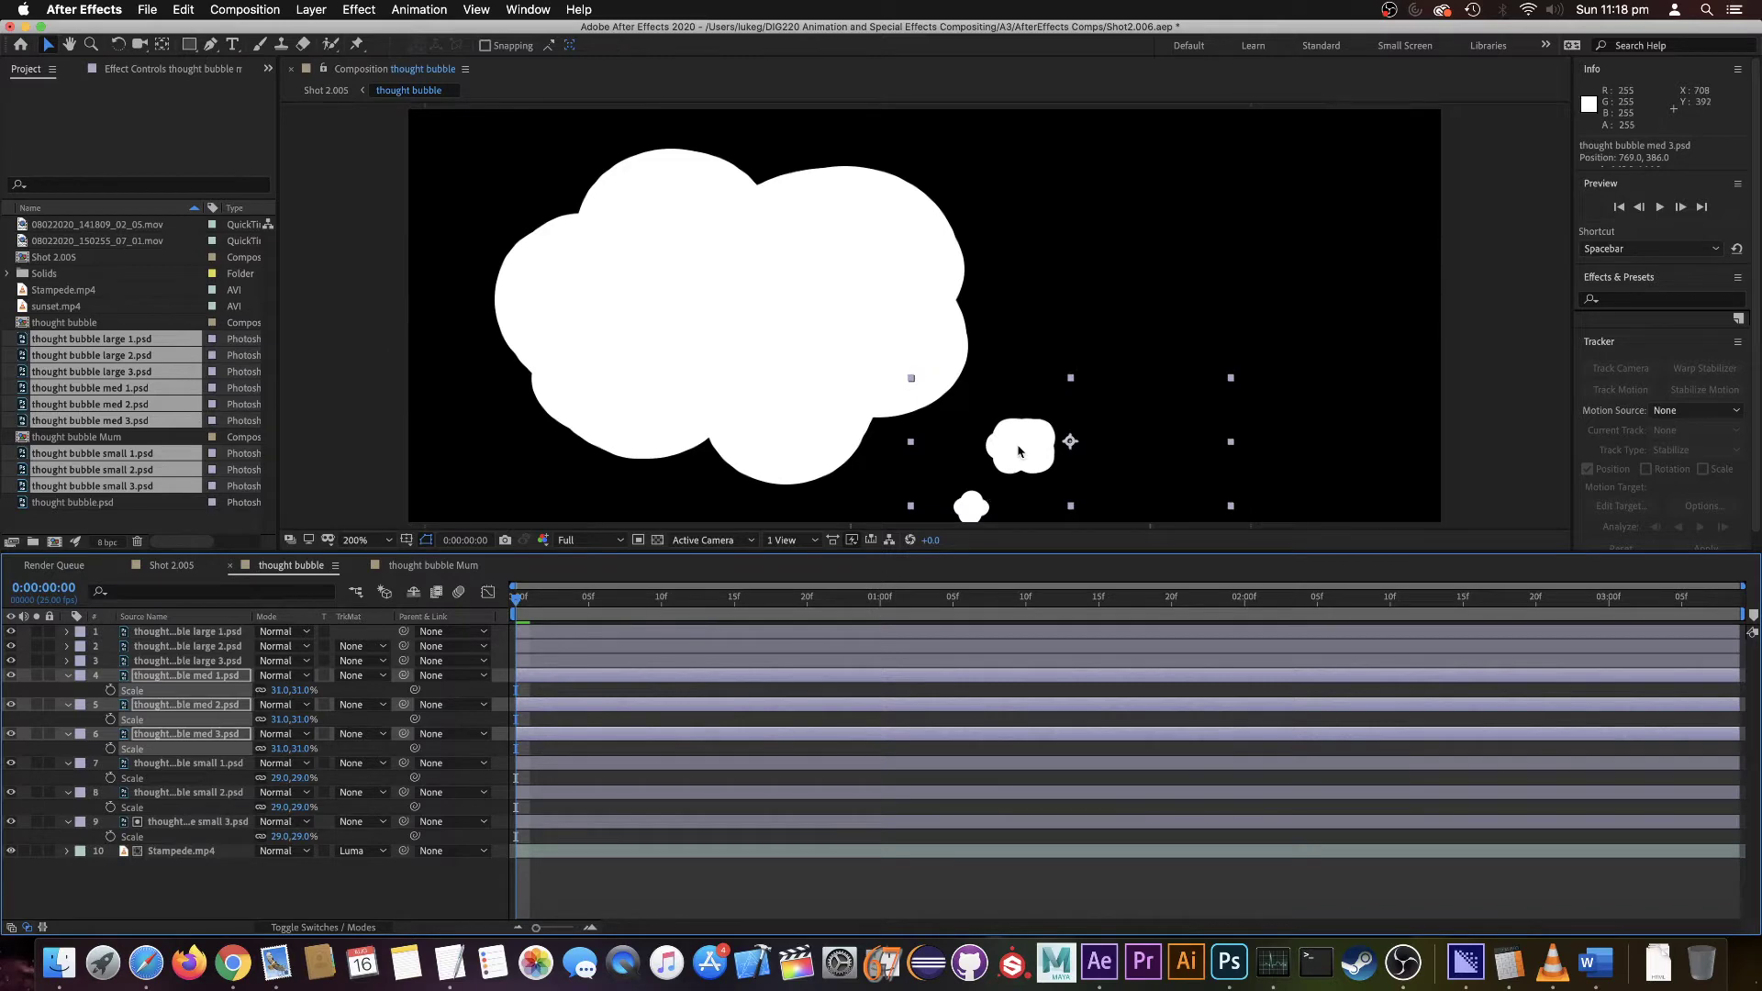
drag(1018, 444, 923, 455)
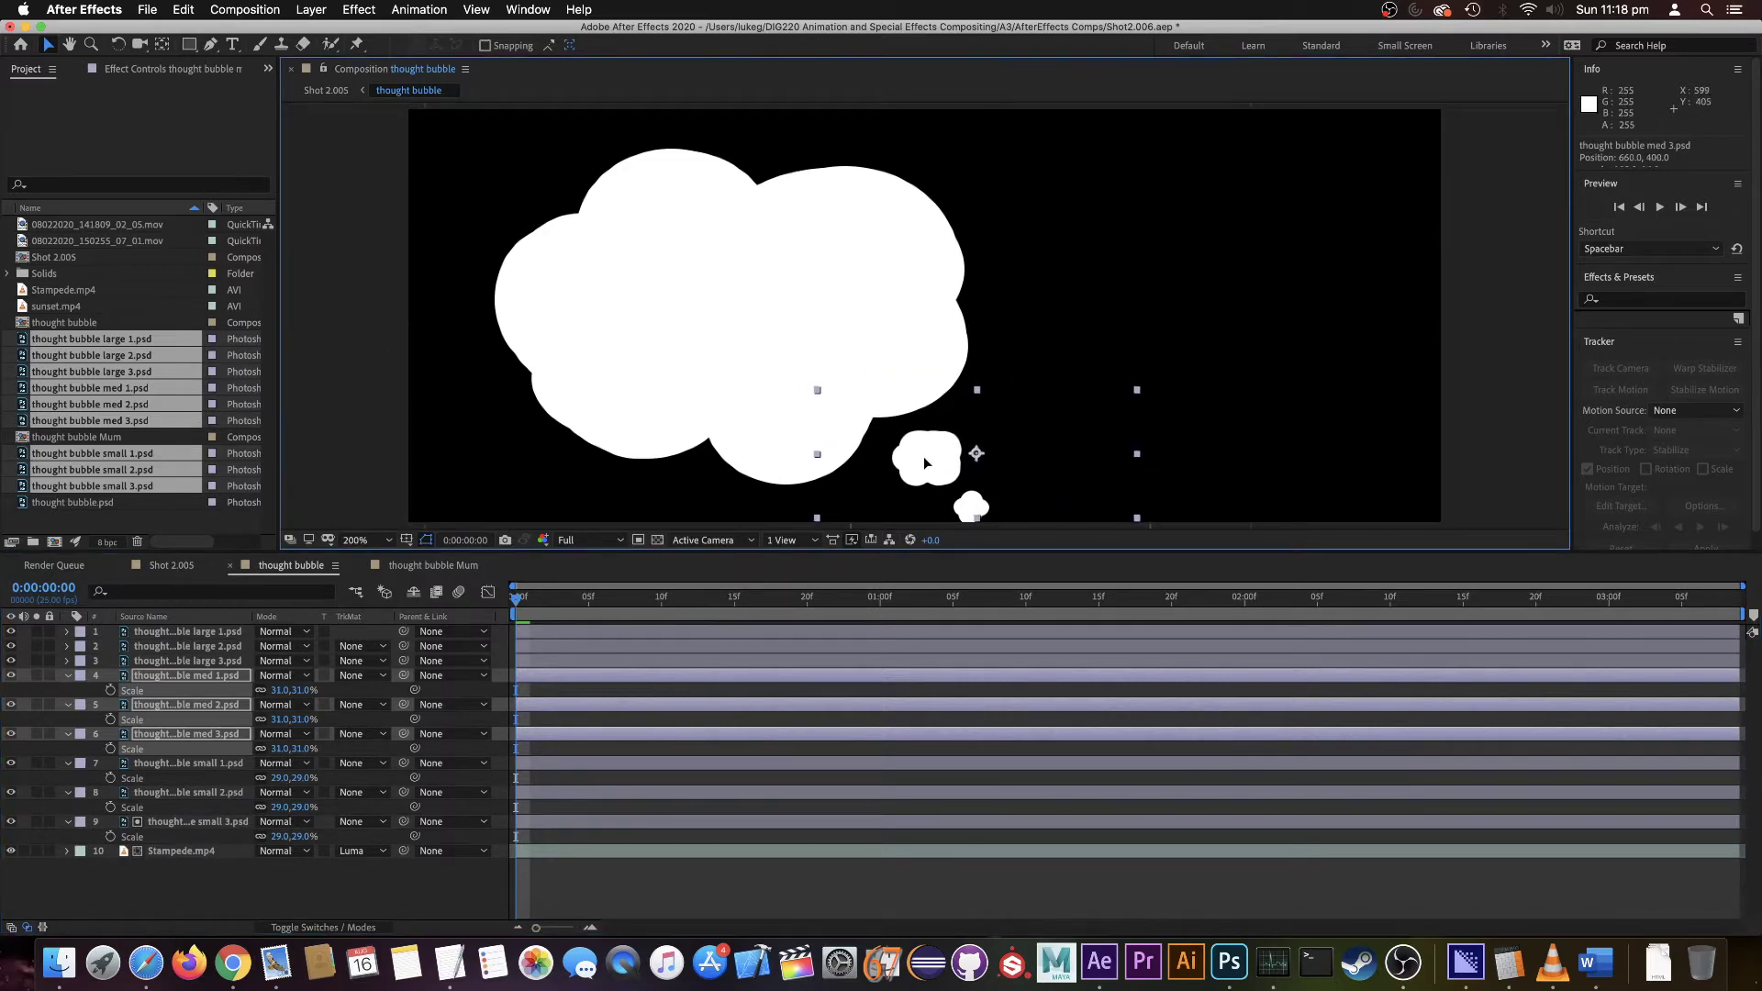
click(315, 883)
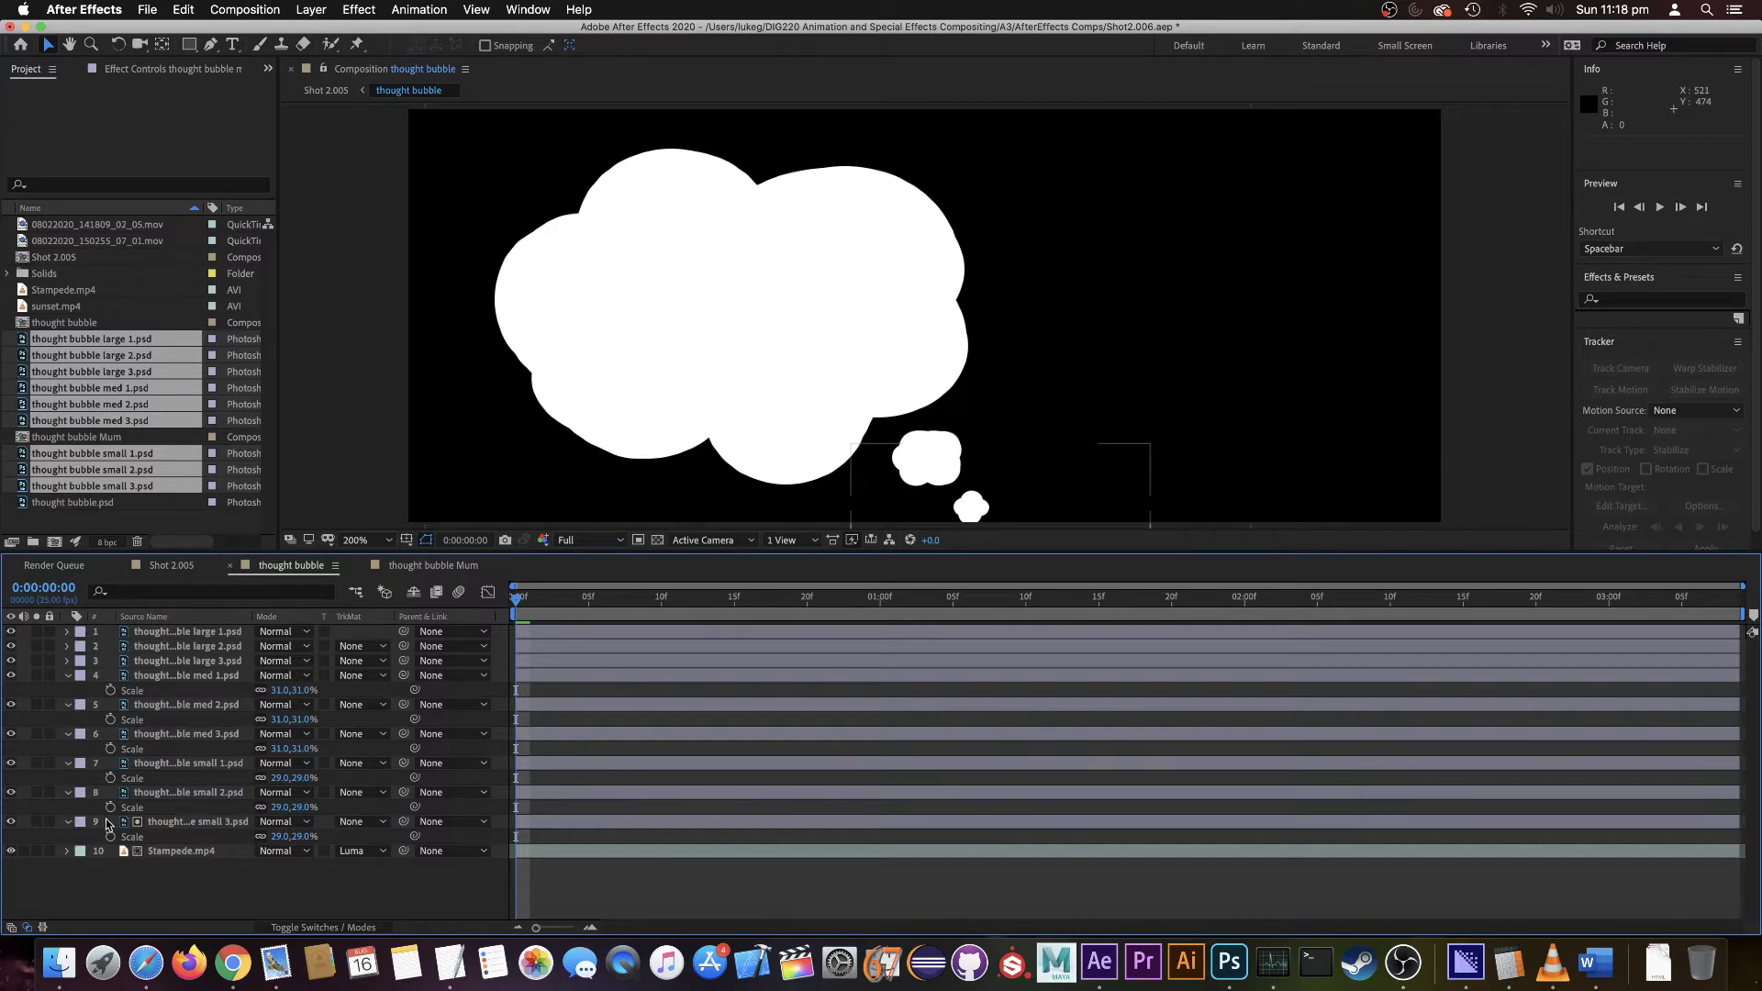
- Select all nine bubble layers and keyframe their Opacity at 0%
click(145, 823)
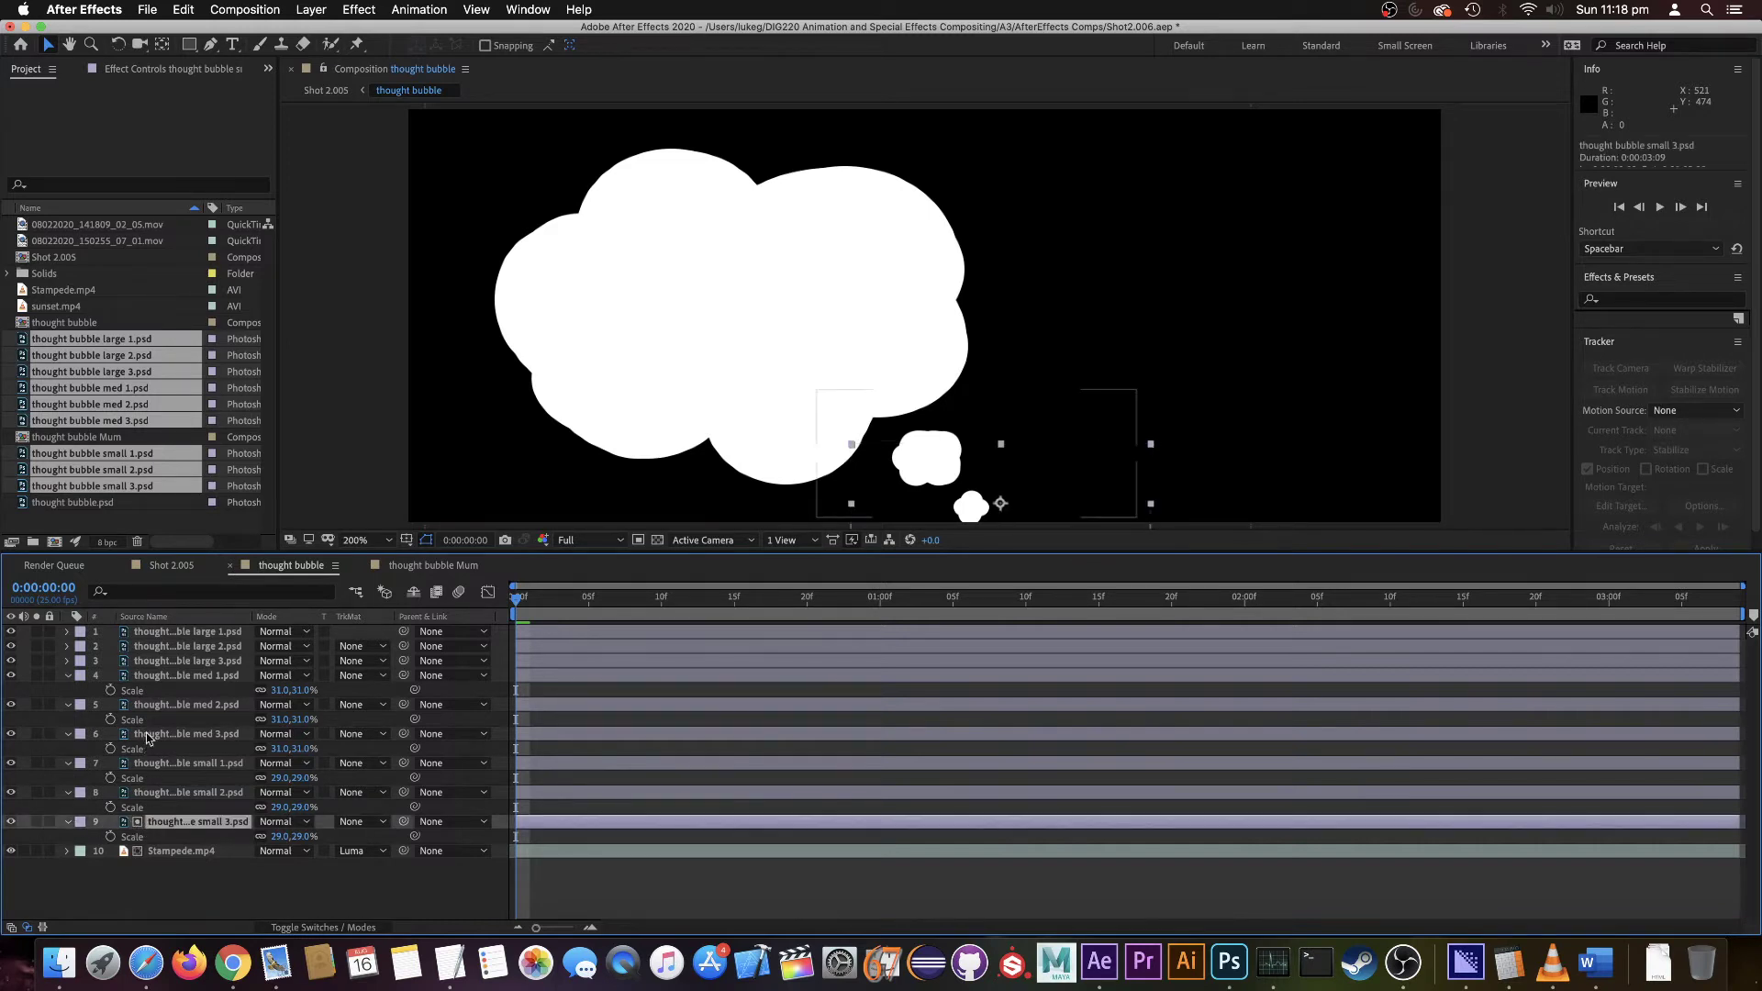
shift+click(167, 681)
click(67, 677)
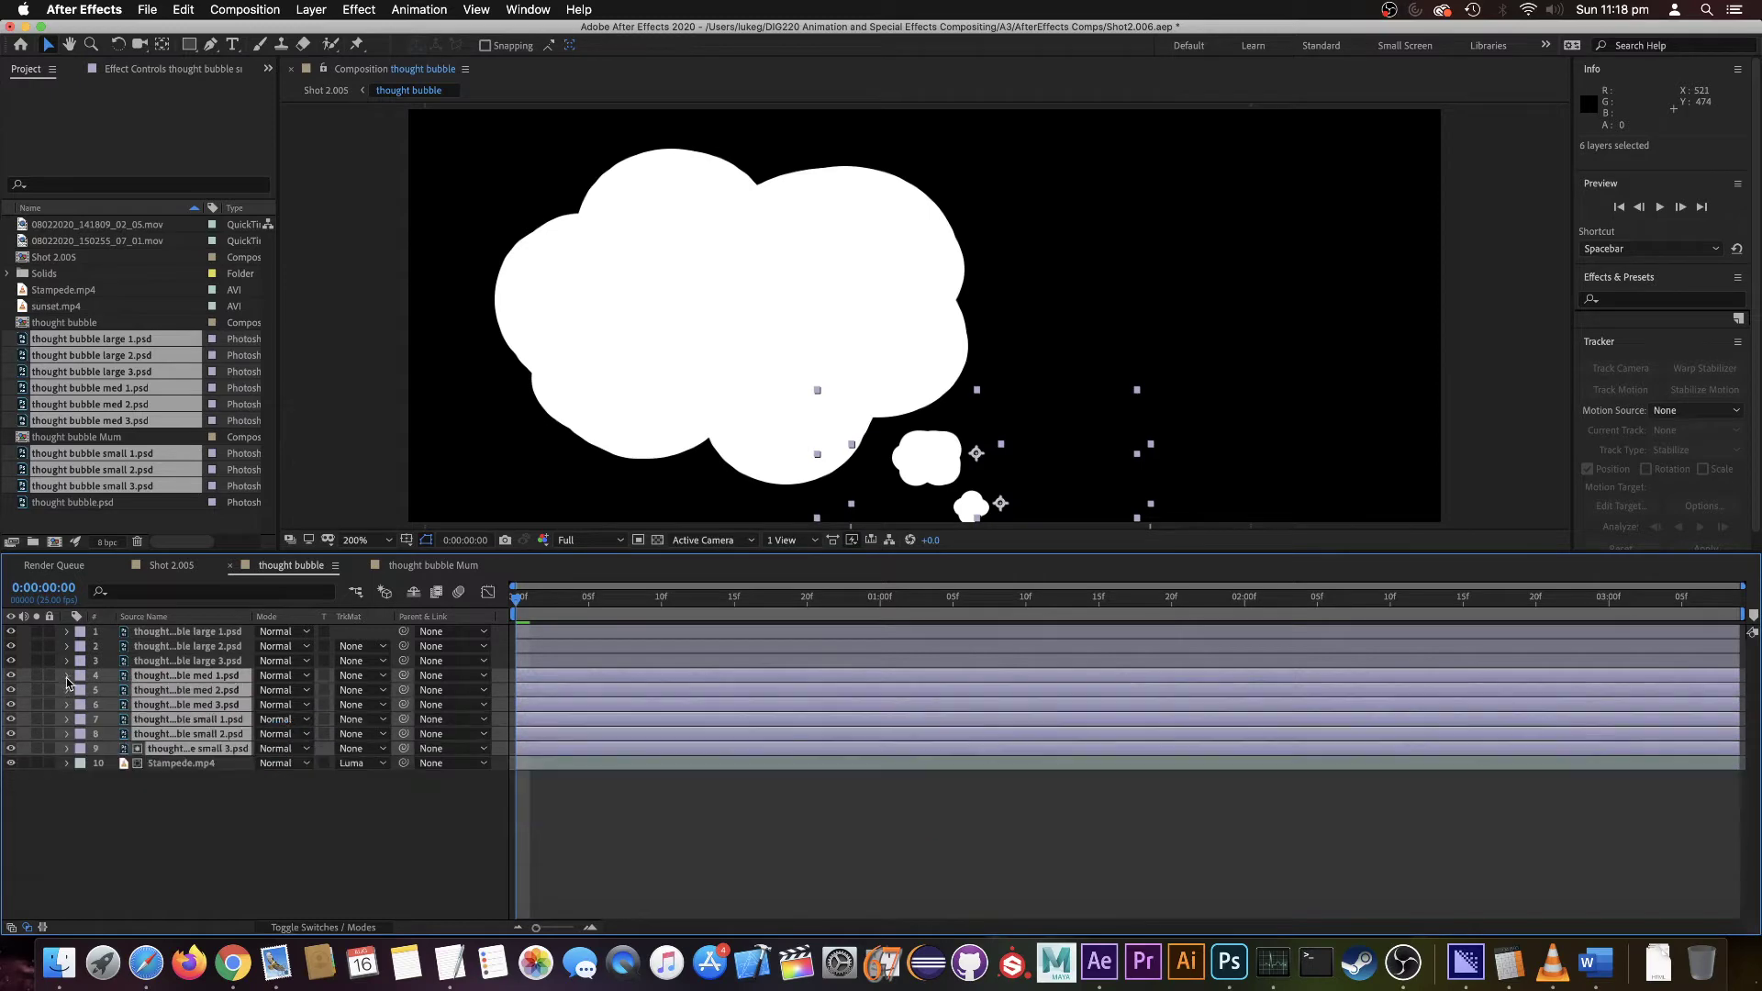
shift+click(187, 632)
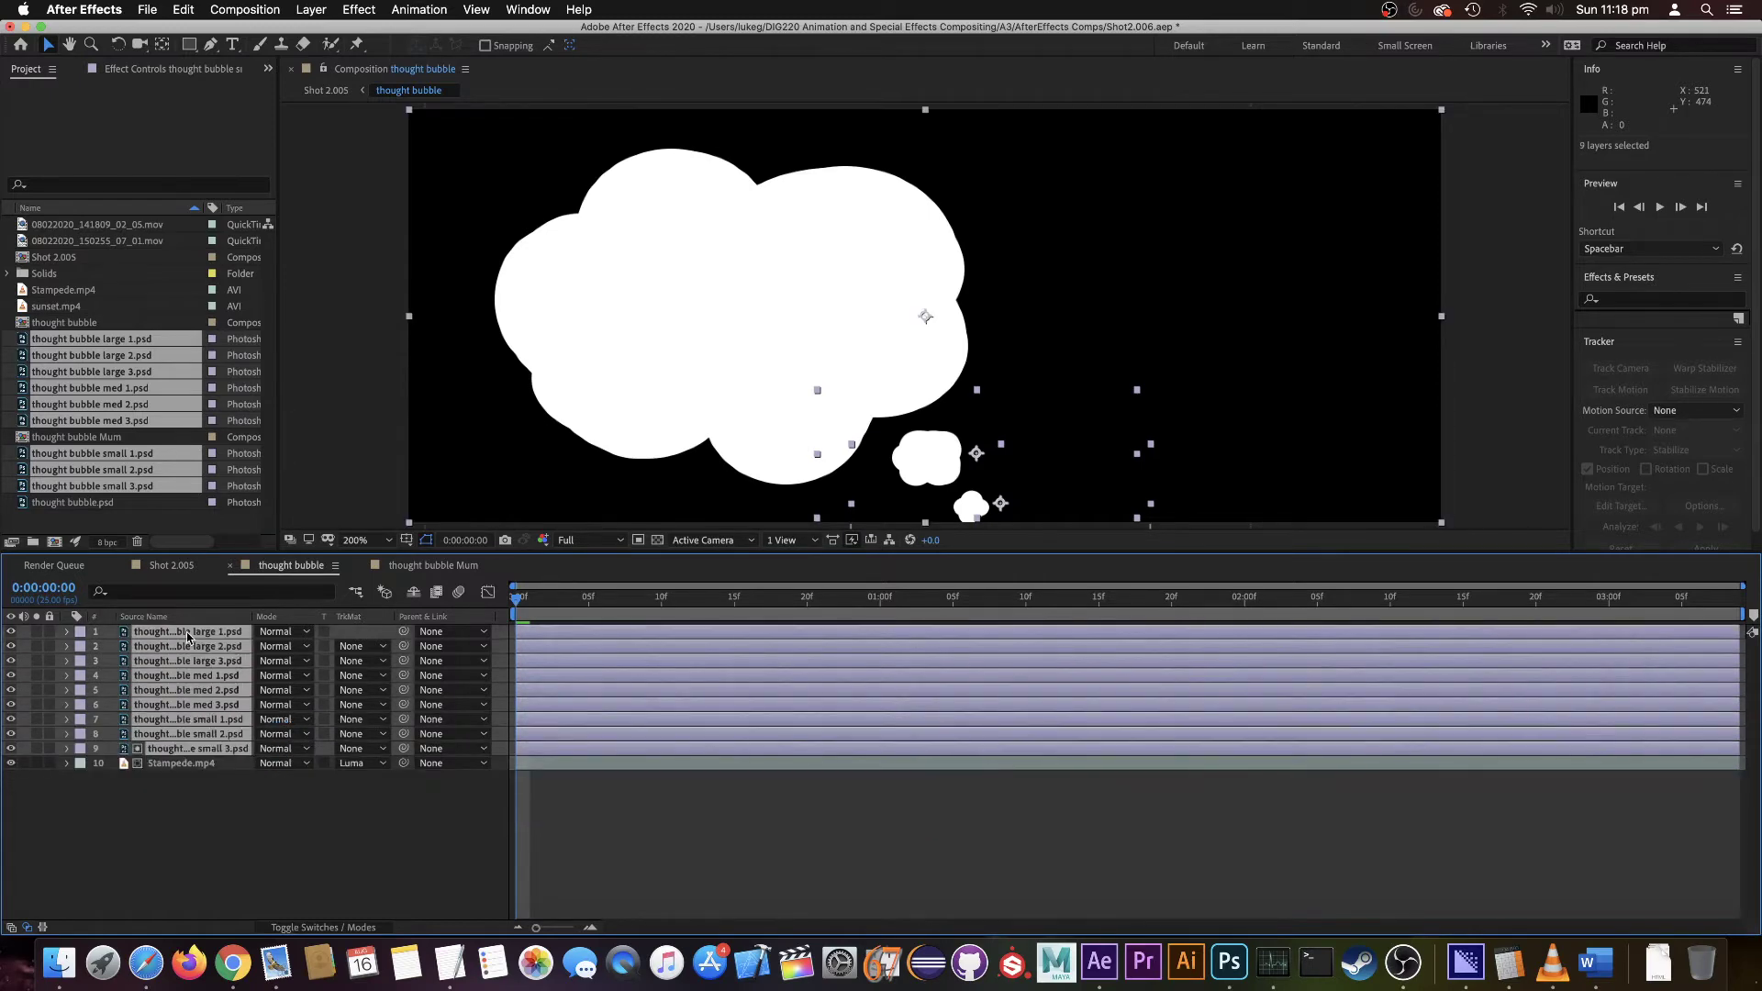
key(t)
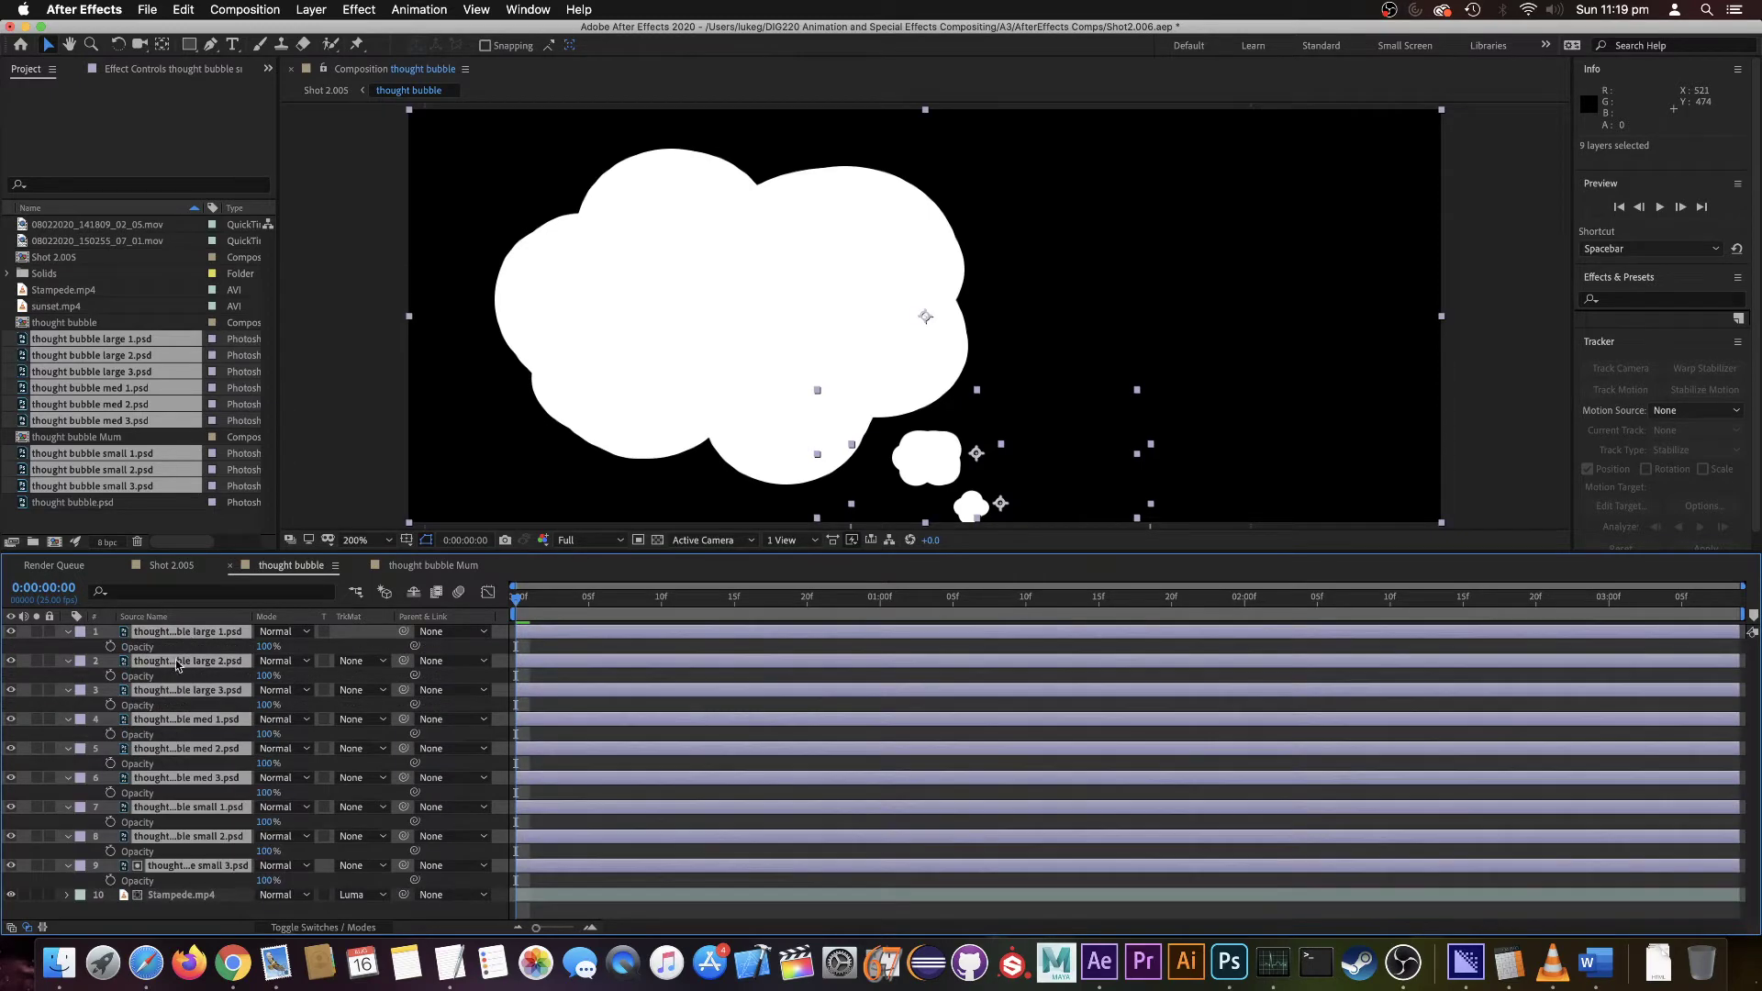
click(110, 676)
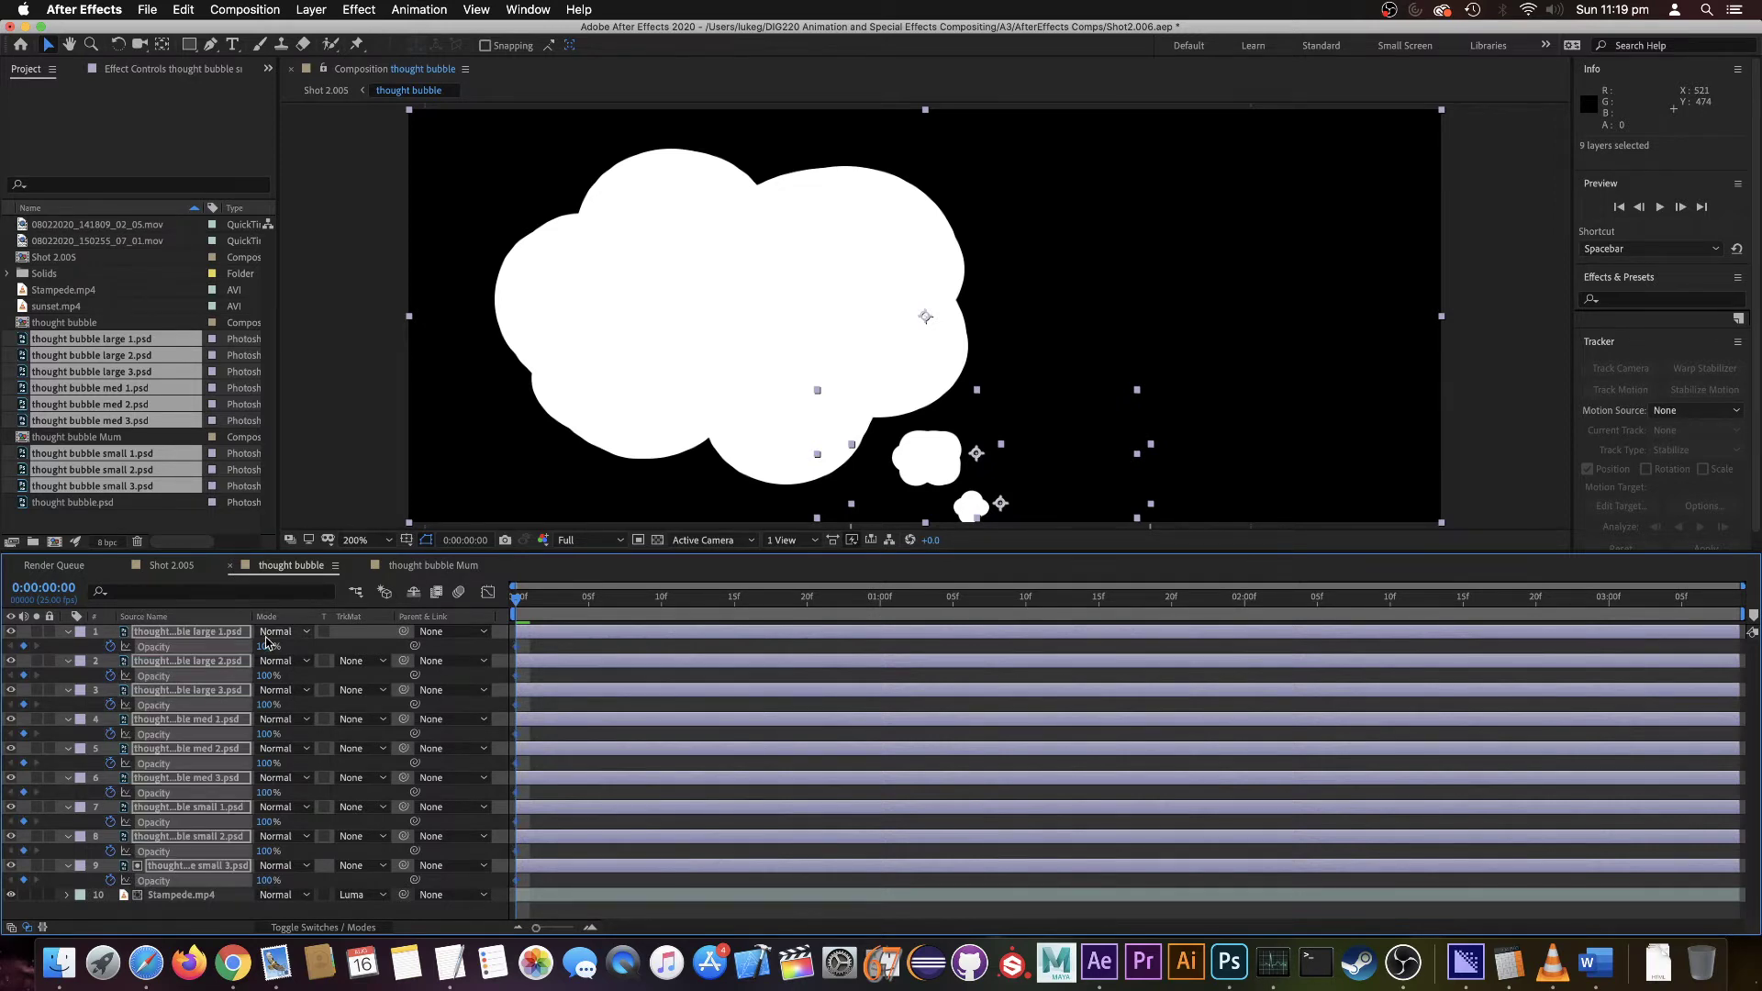
drag(267, 646, 158, 648)
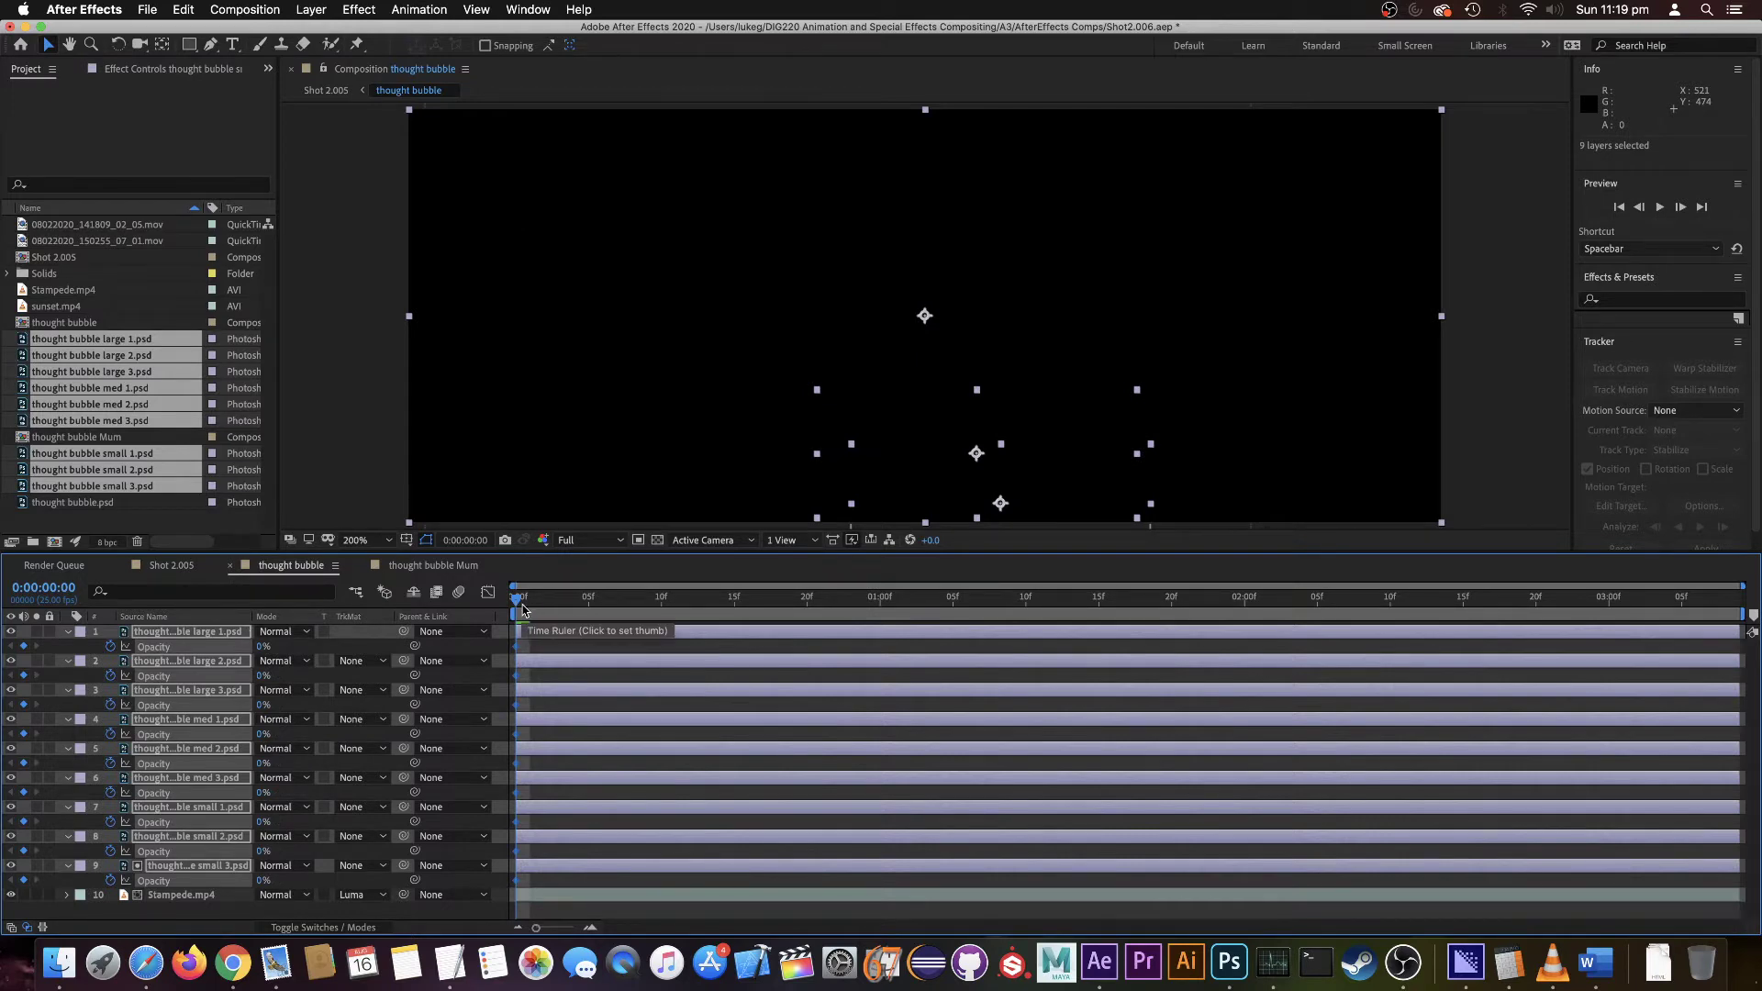
- Step the current time forward through the early frames to frame 9
drag(523, 608, 561, 601)
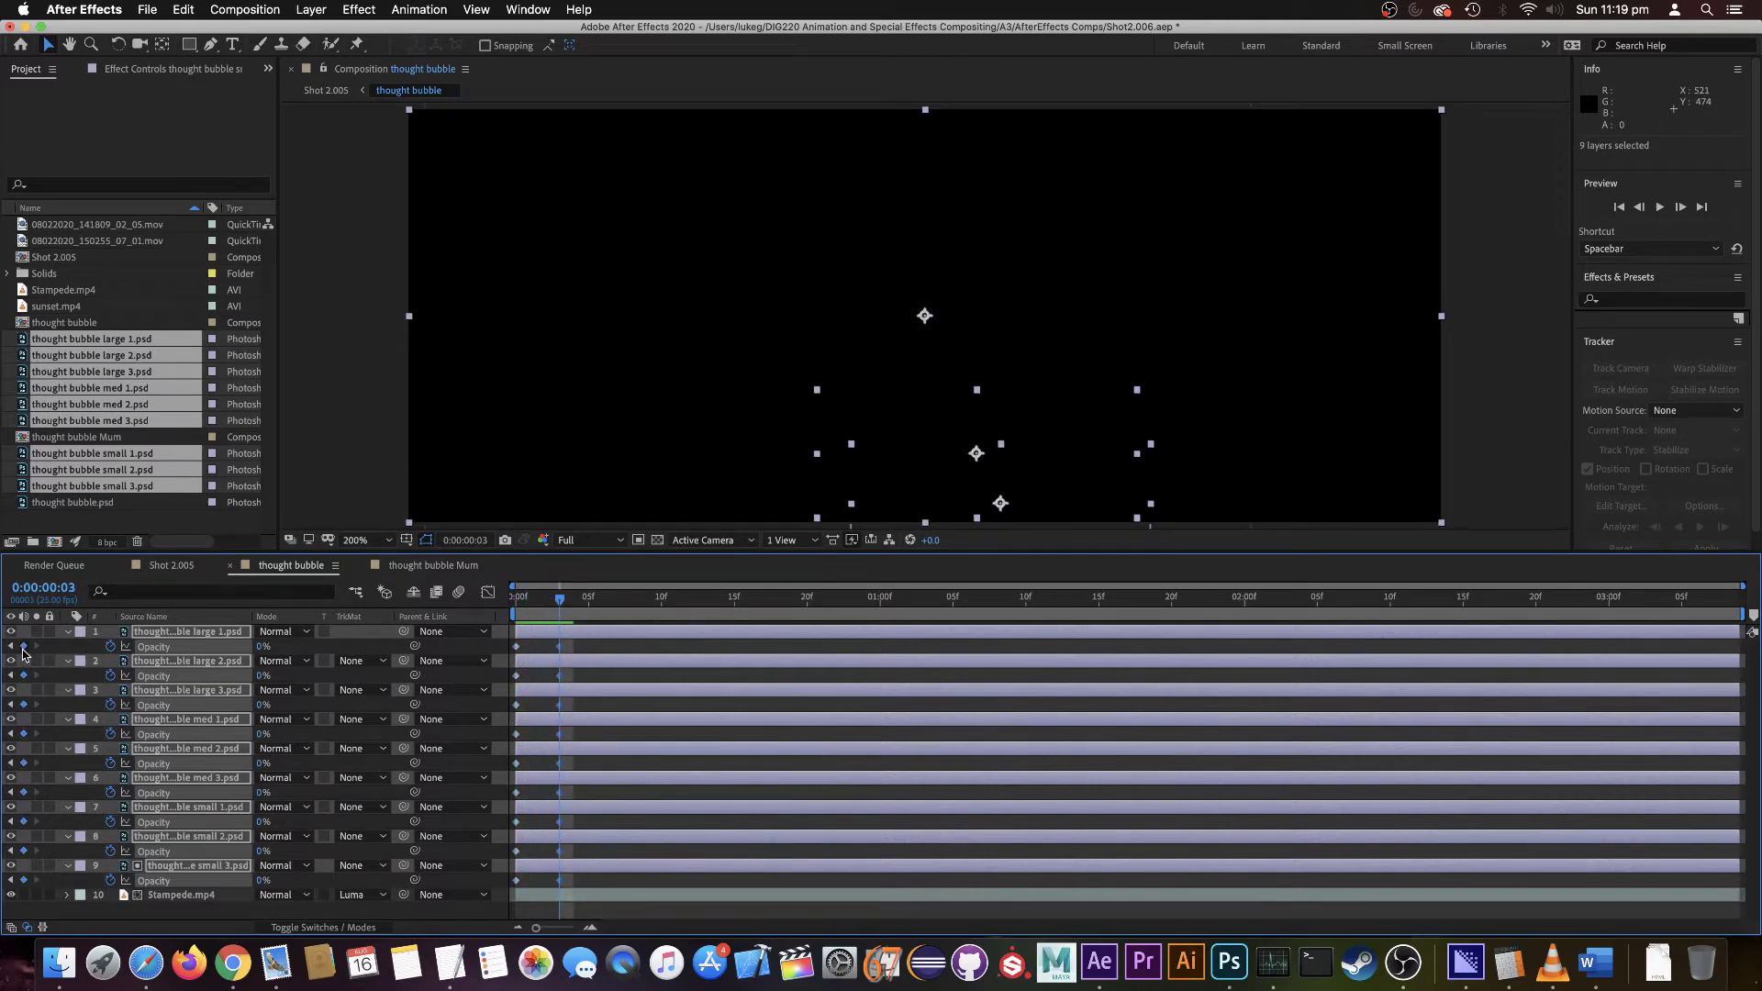
key(Page_Down)
key(Page_Down)
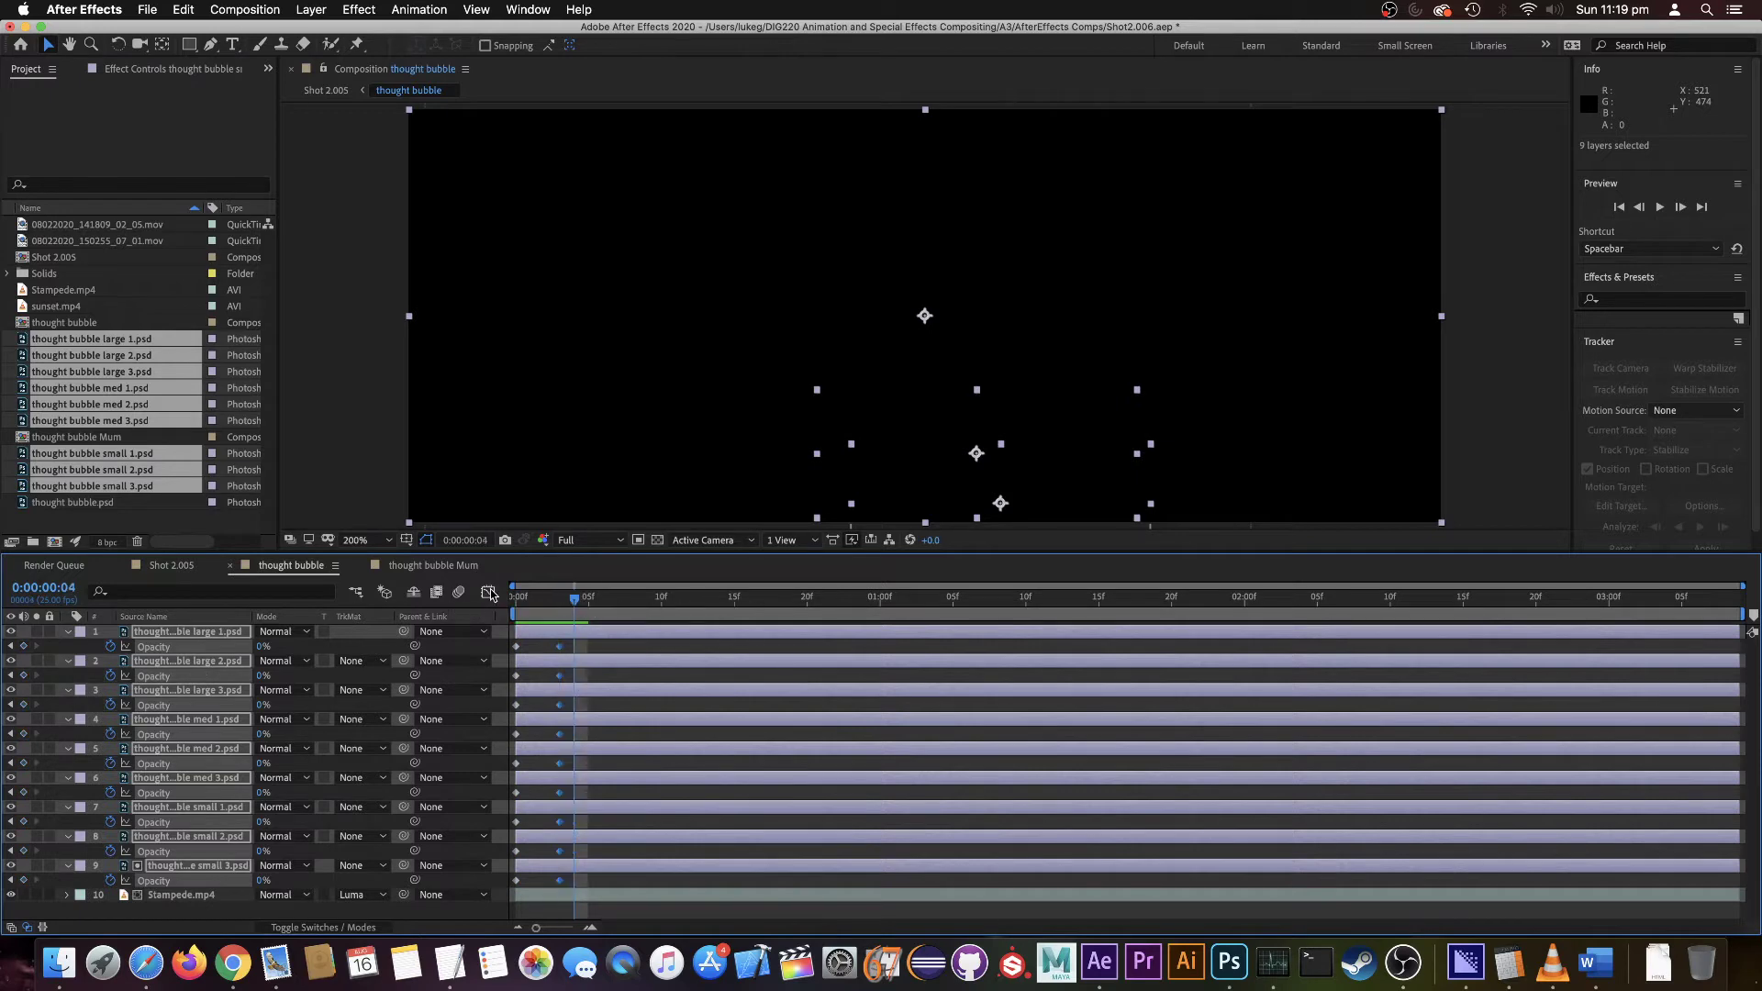
key(Page_Down)
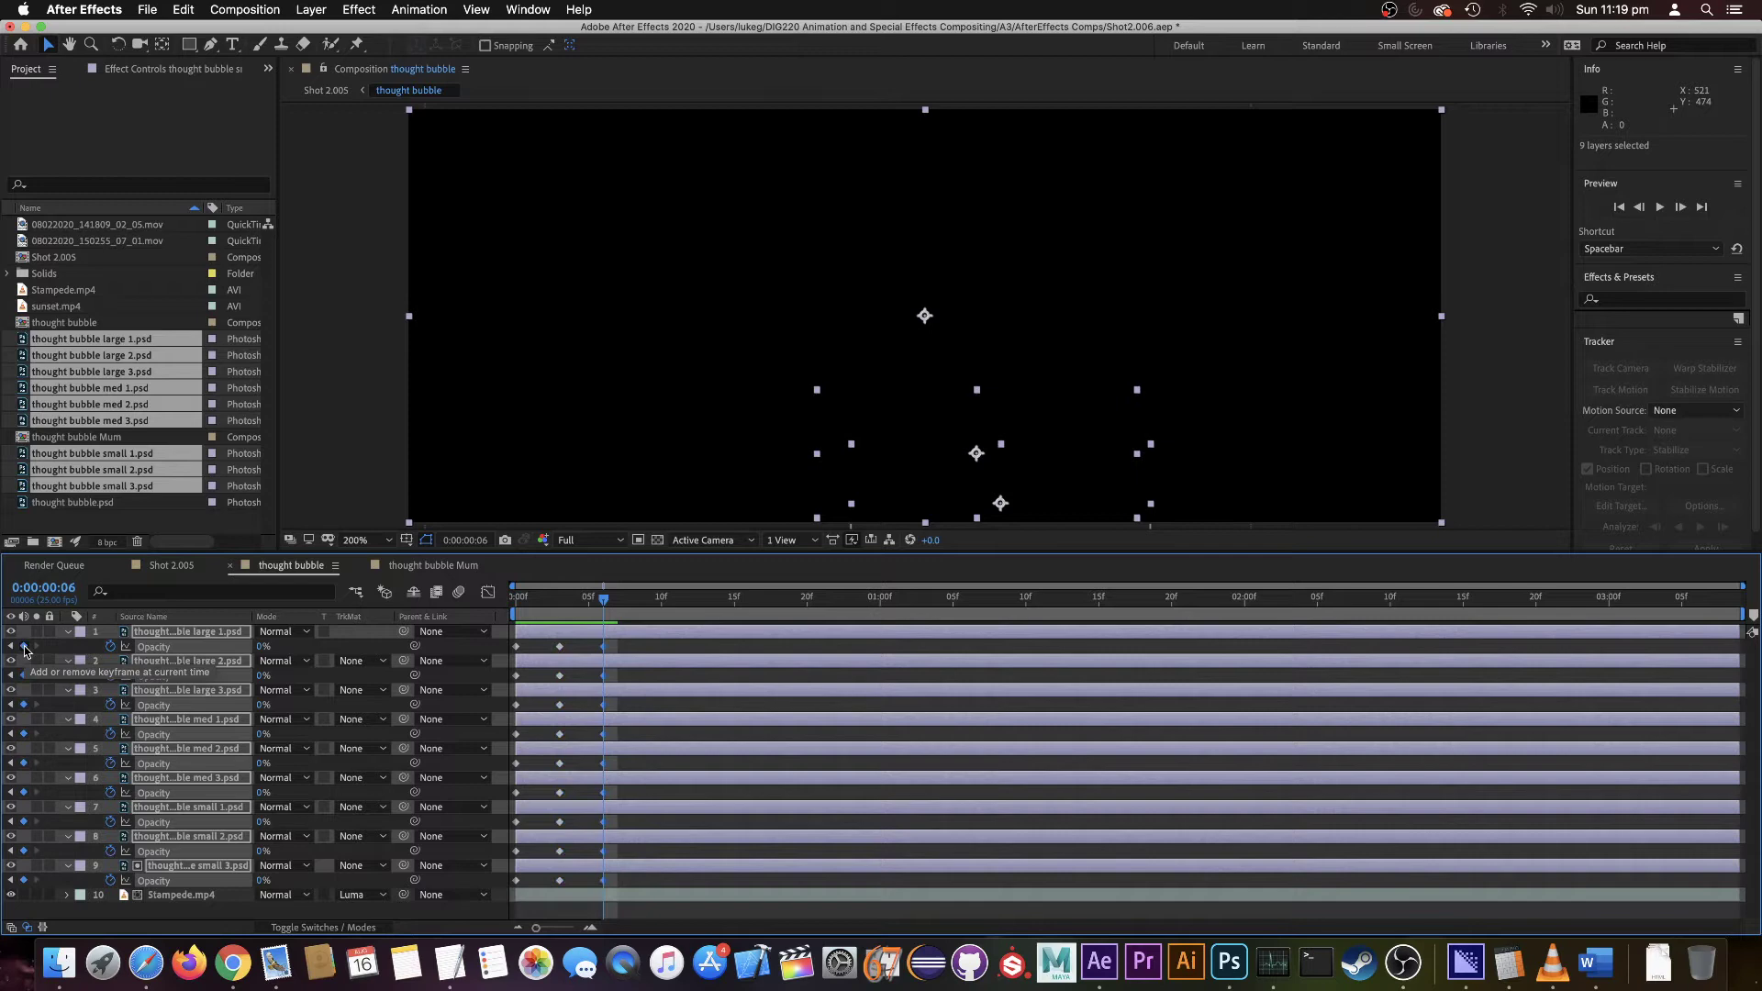
key(Page_Down)
key(Page_Down)
key(Page_Down)
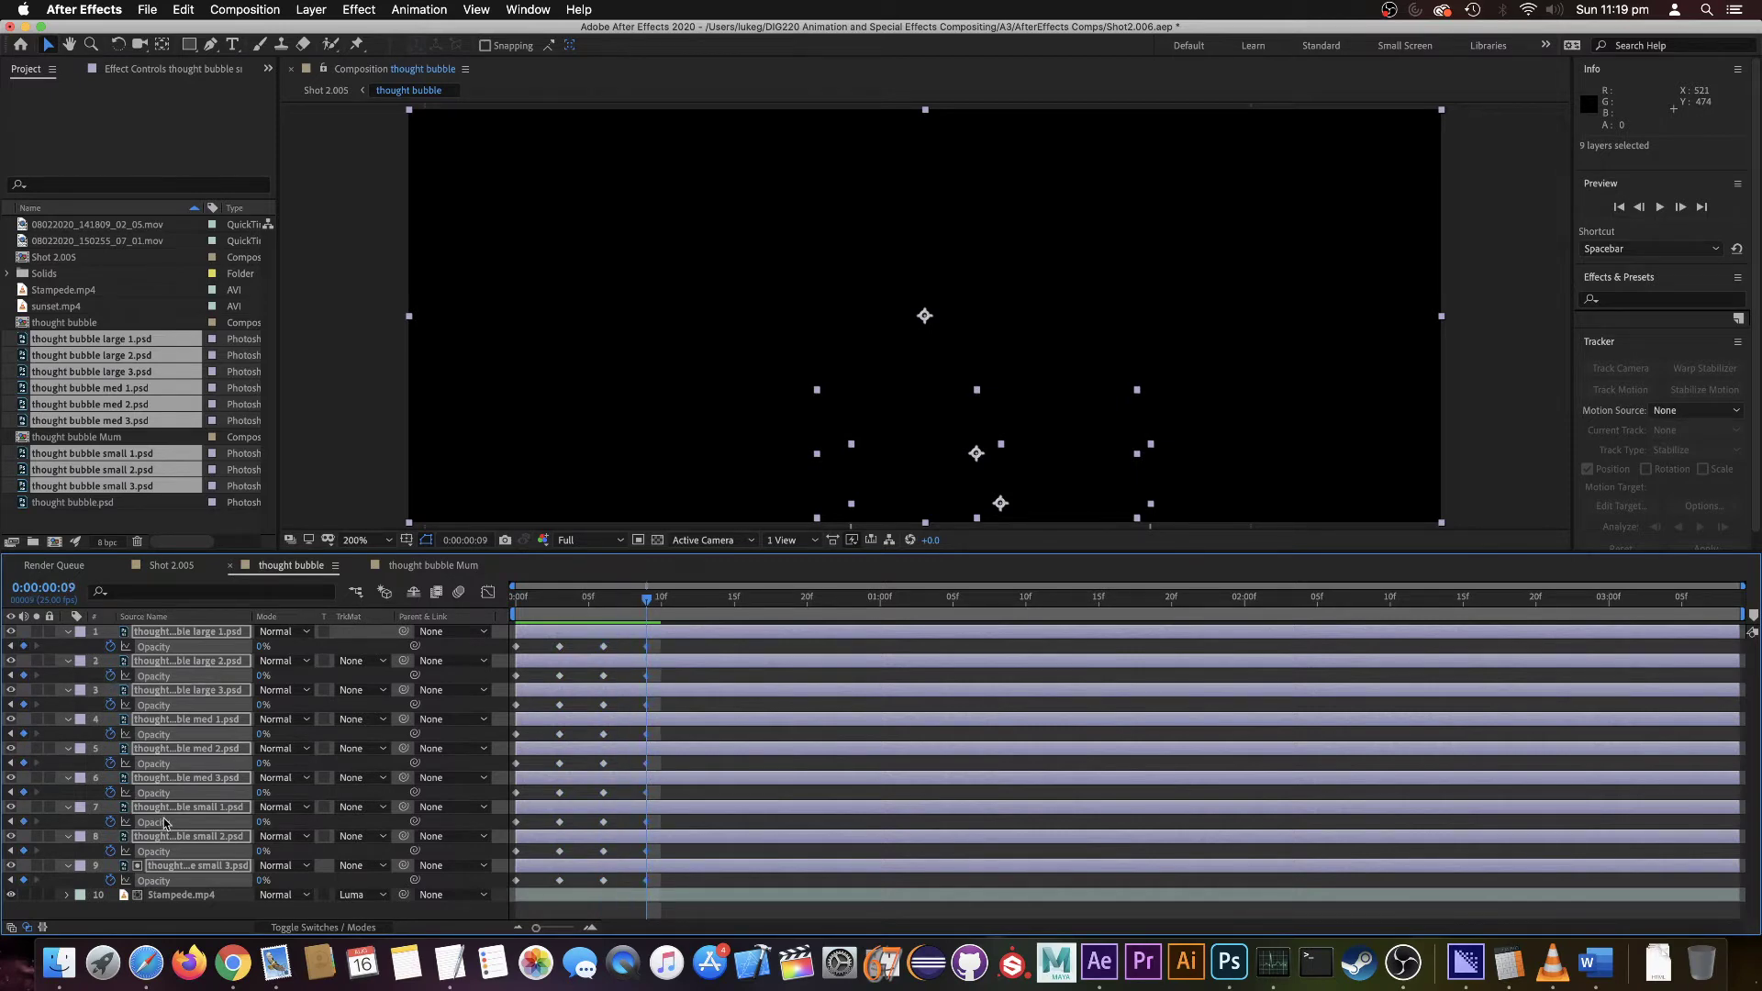
- Key large 1, med 1 and small 1 to 100% opacity at frame 0
click(225, 910)
click(223, 632)
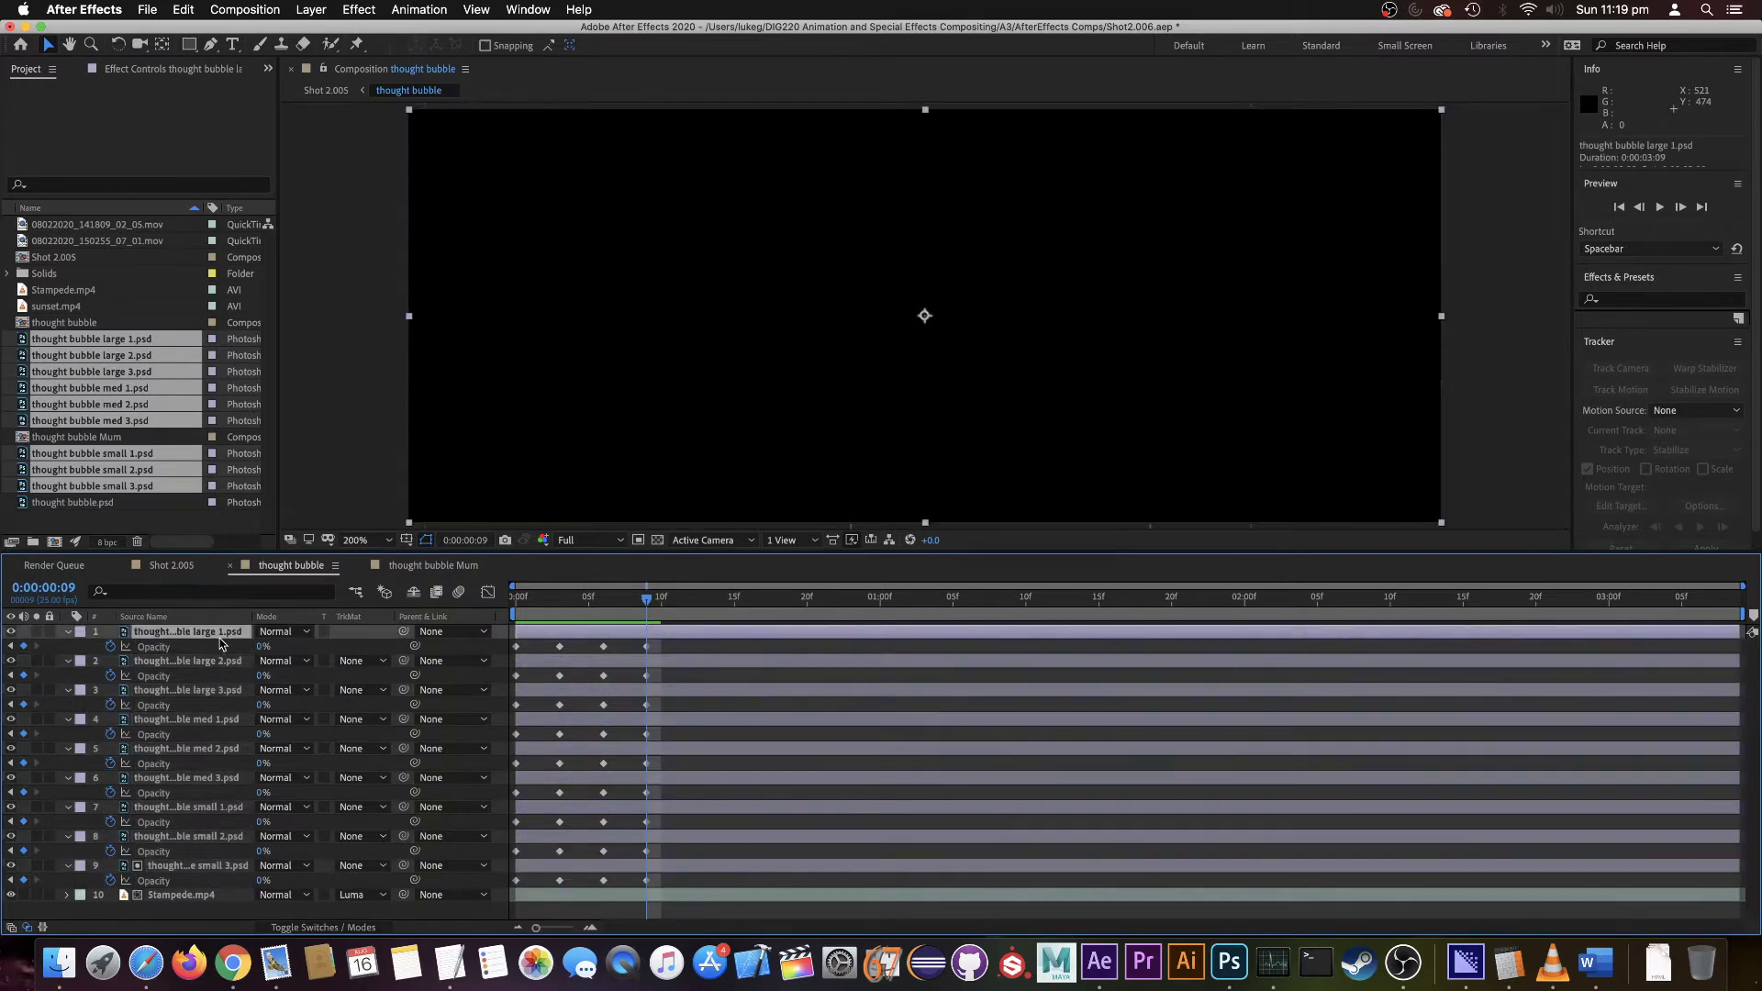
super+click(215, 721)
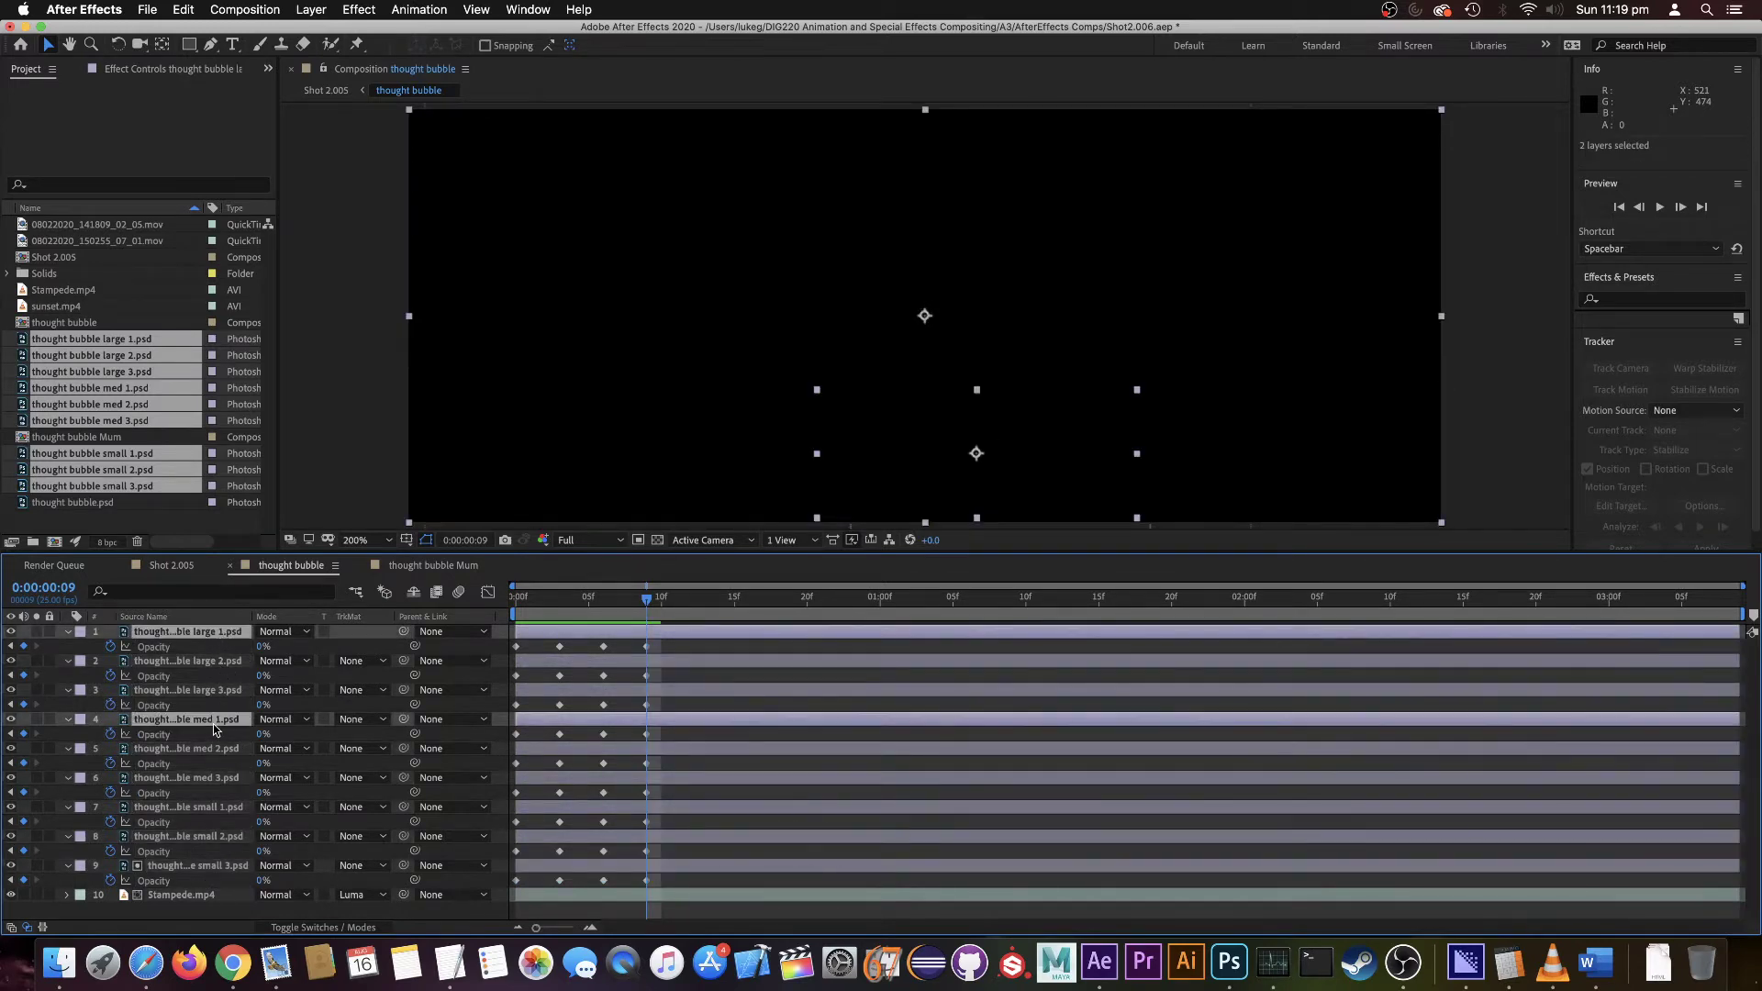
super+click(223, 808)
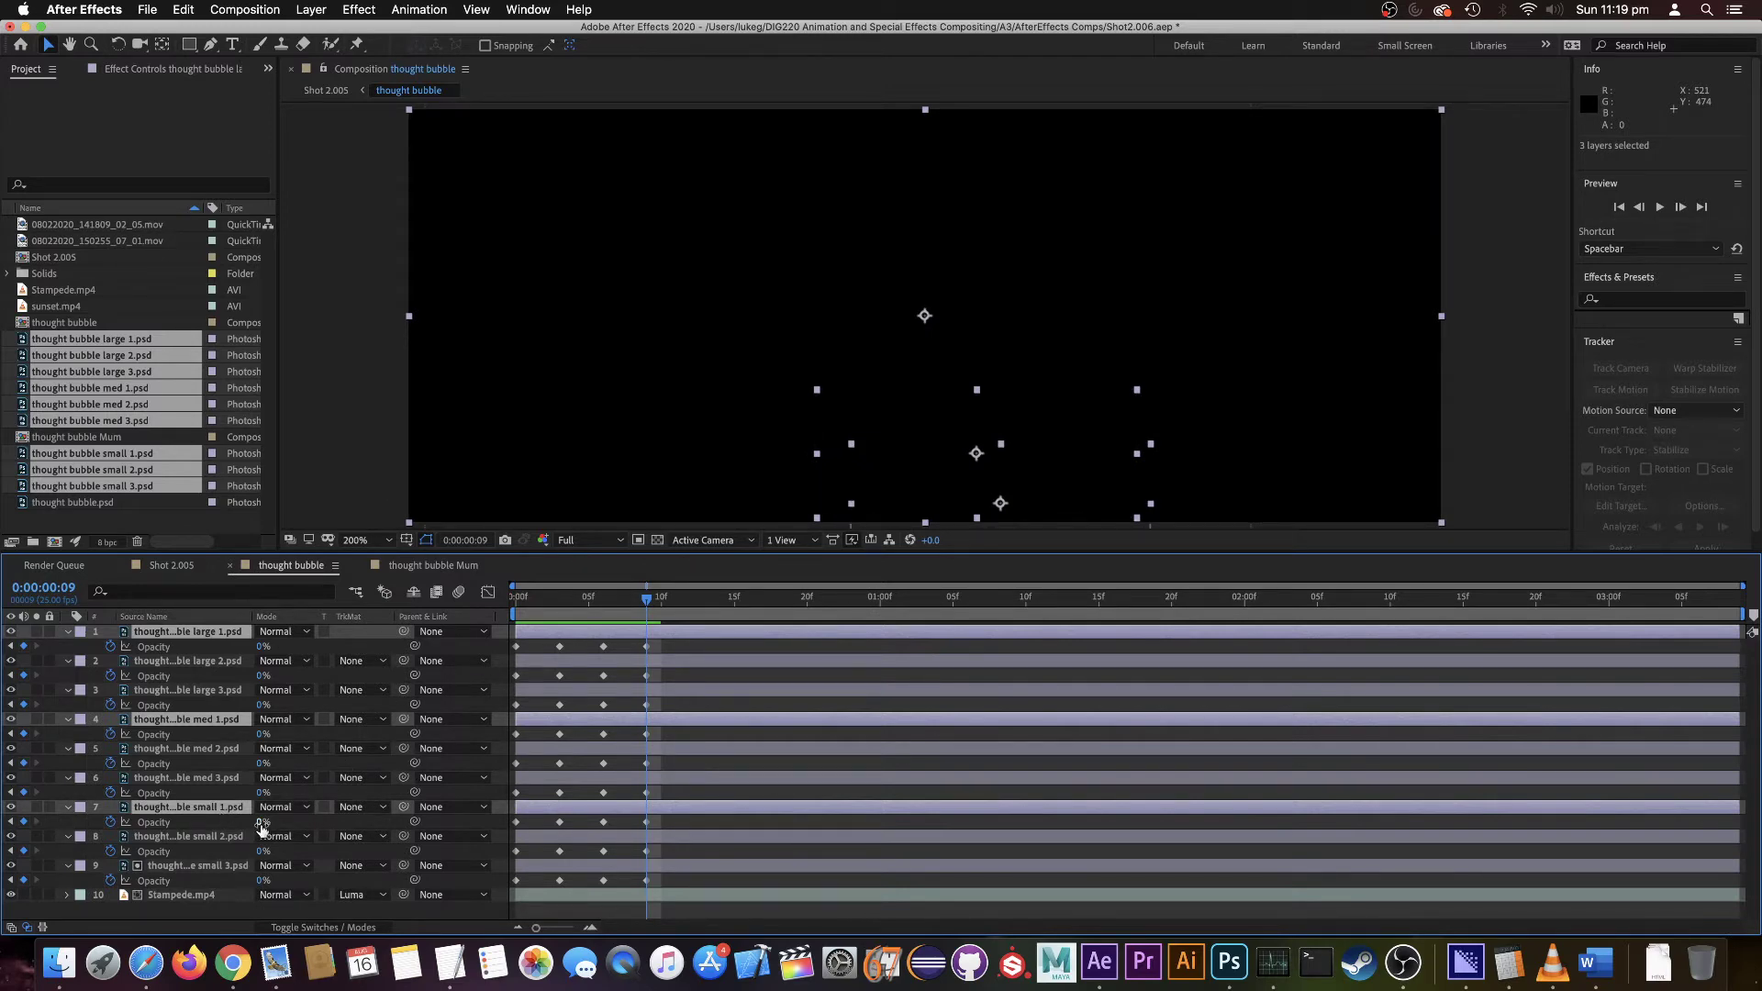
drag(261, 824, 549, 826)
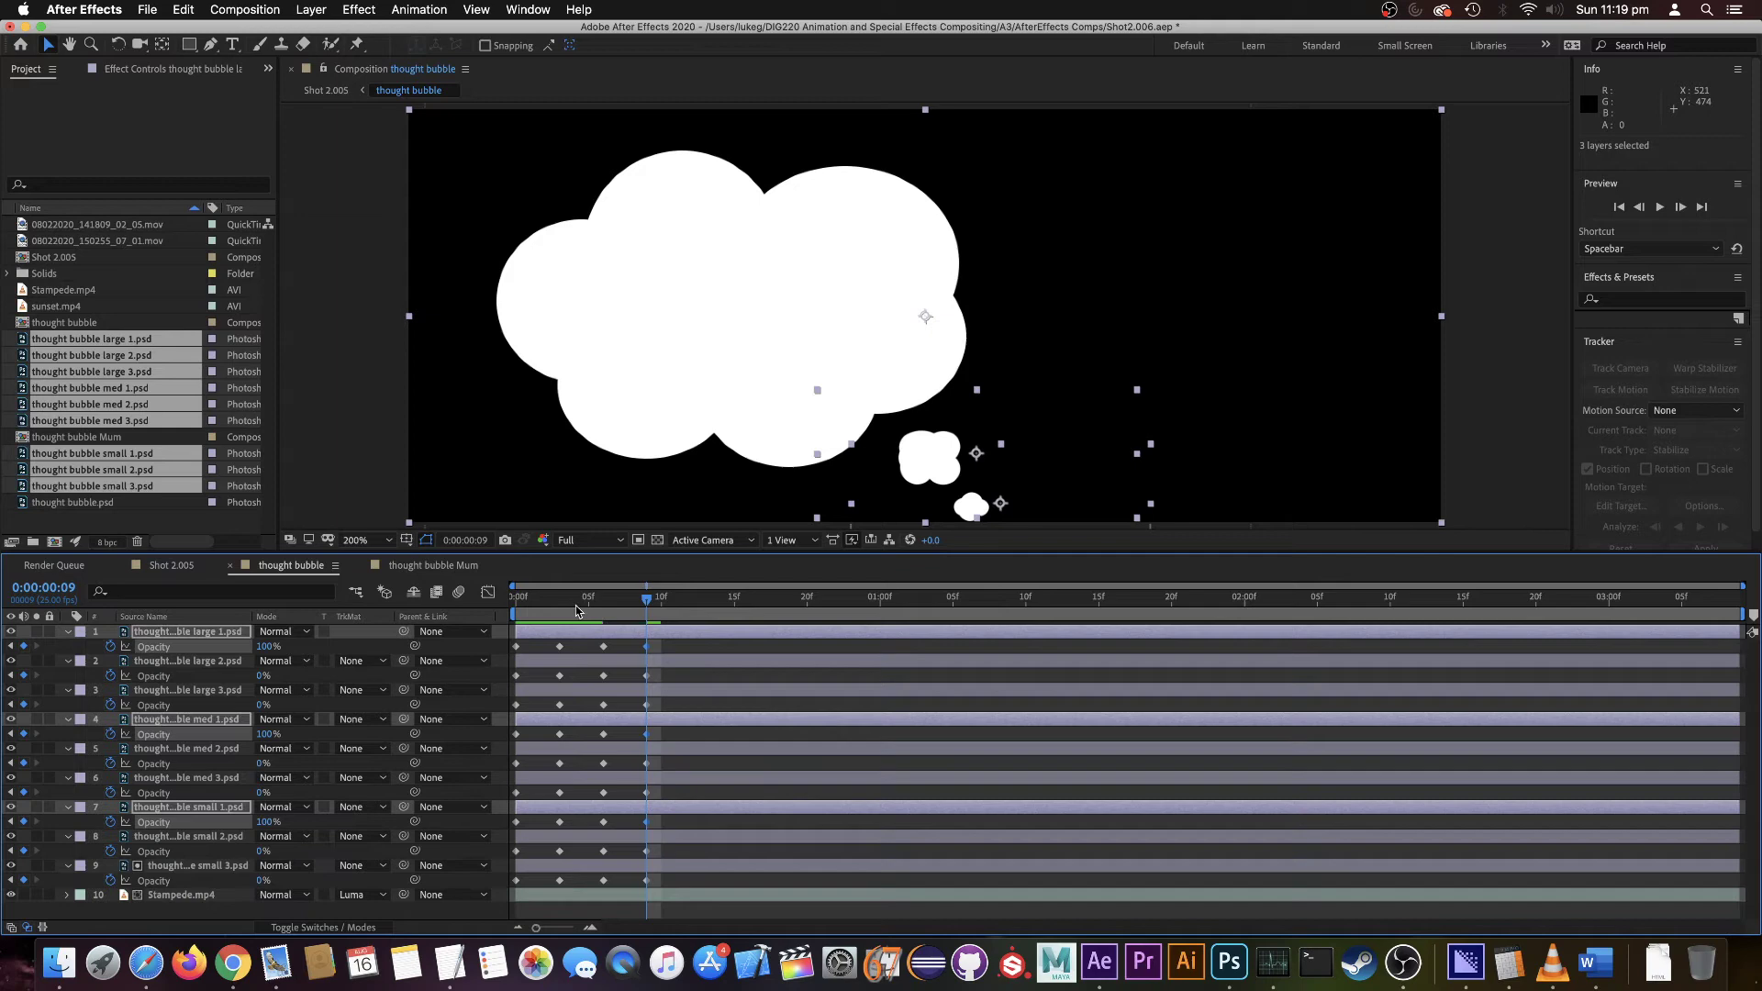
key(Home)
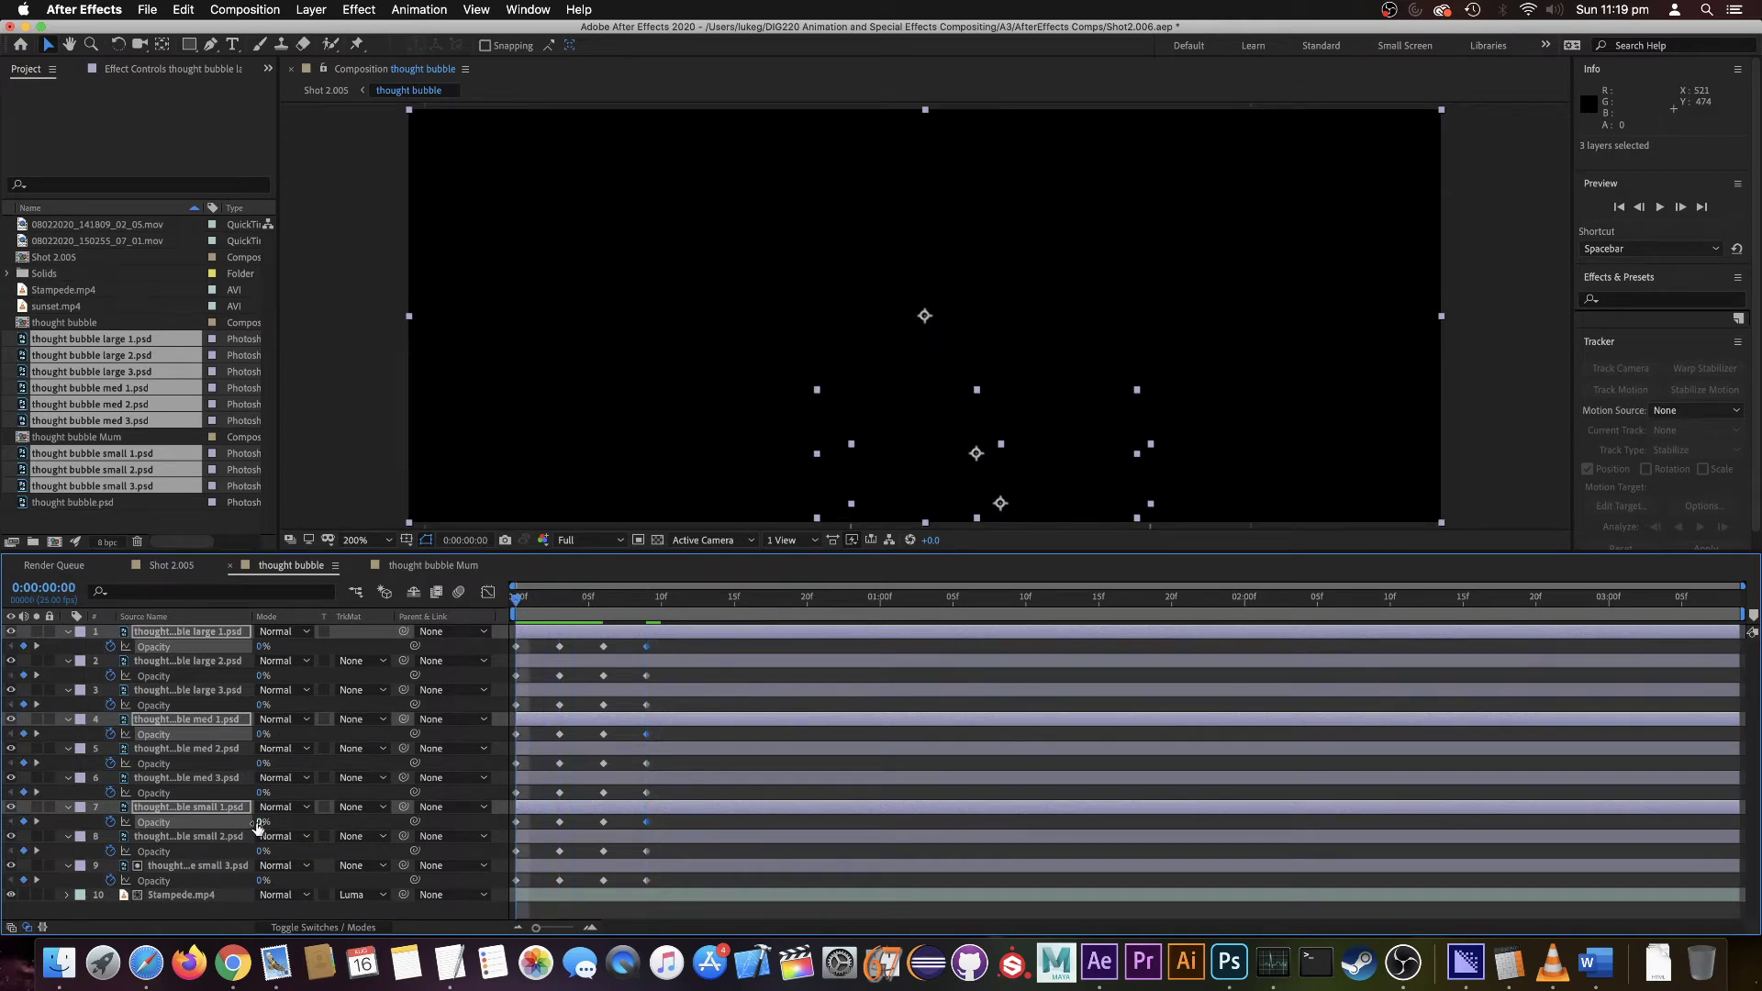
drag(257, 826, 625, 824)
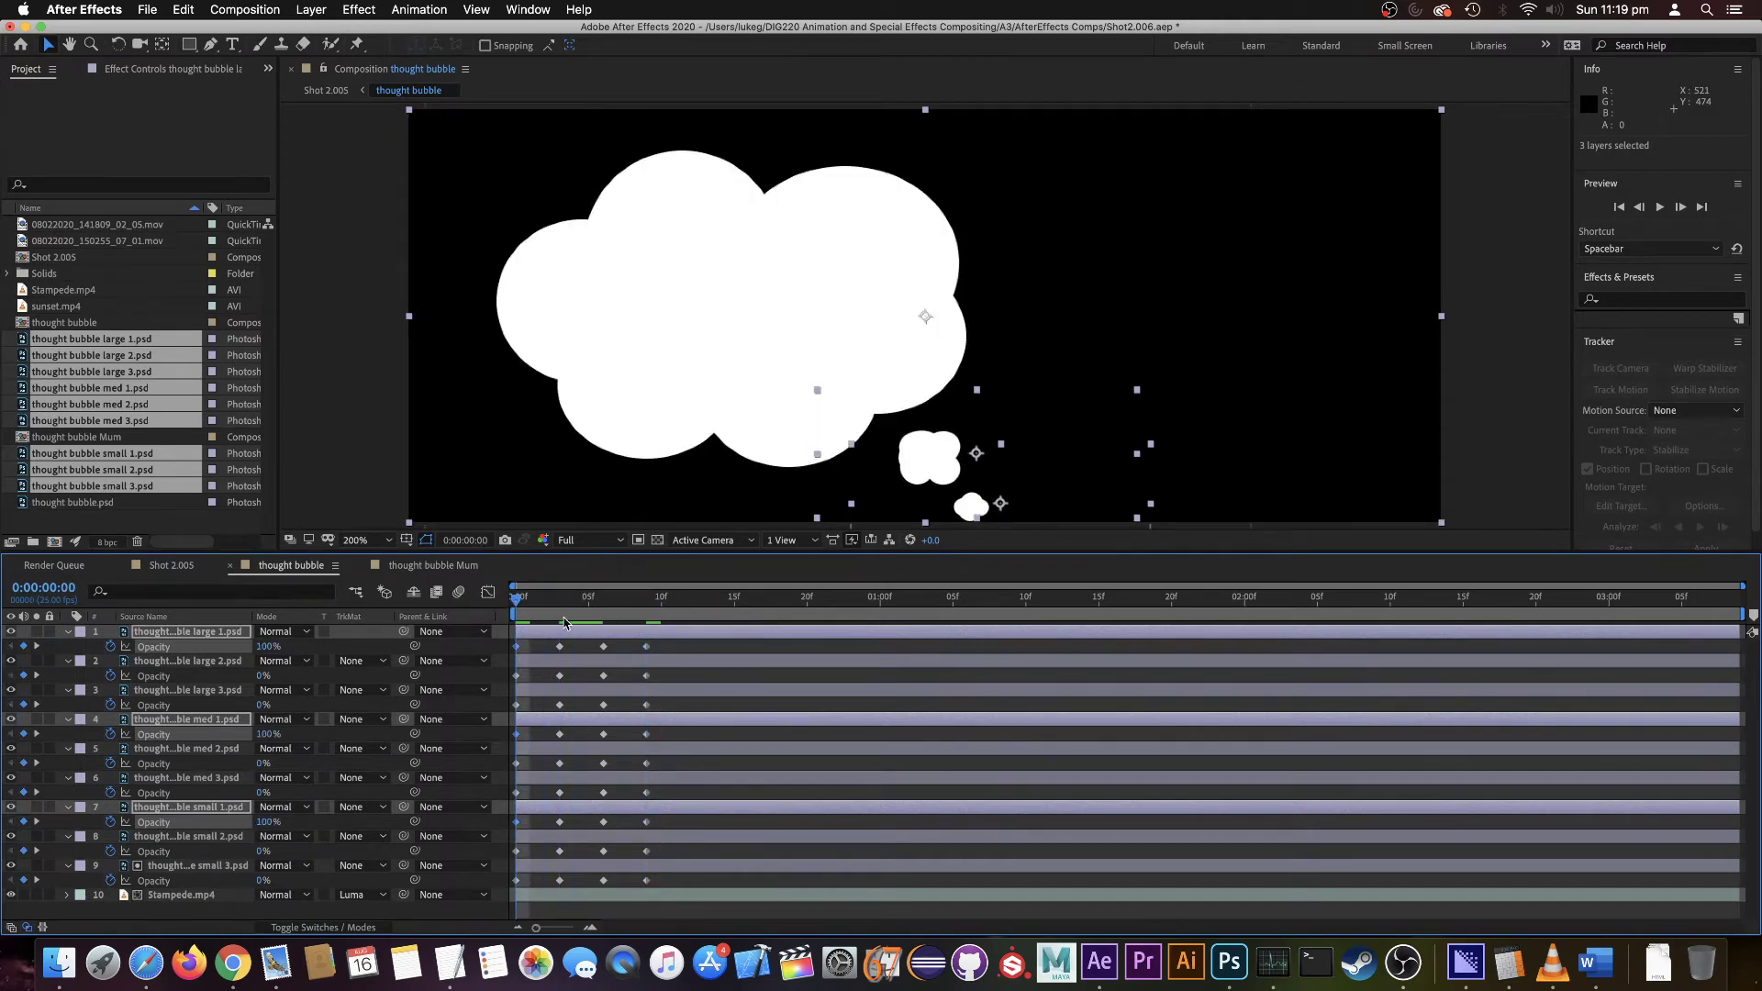
- At frame 3, set large 2, med 2 and small 2 opacity to 100
drag(563, 623, 566, 615)
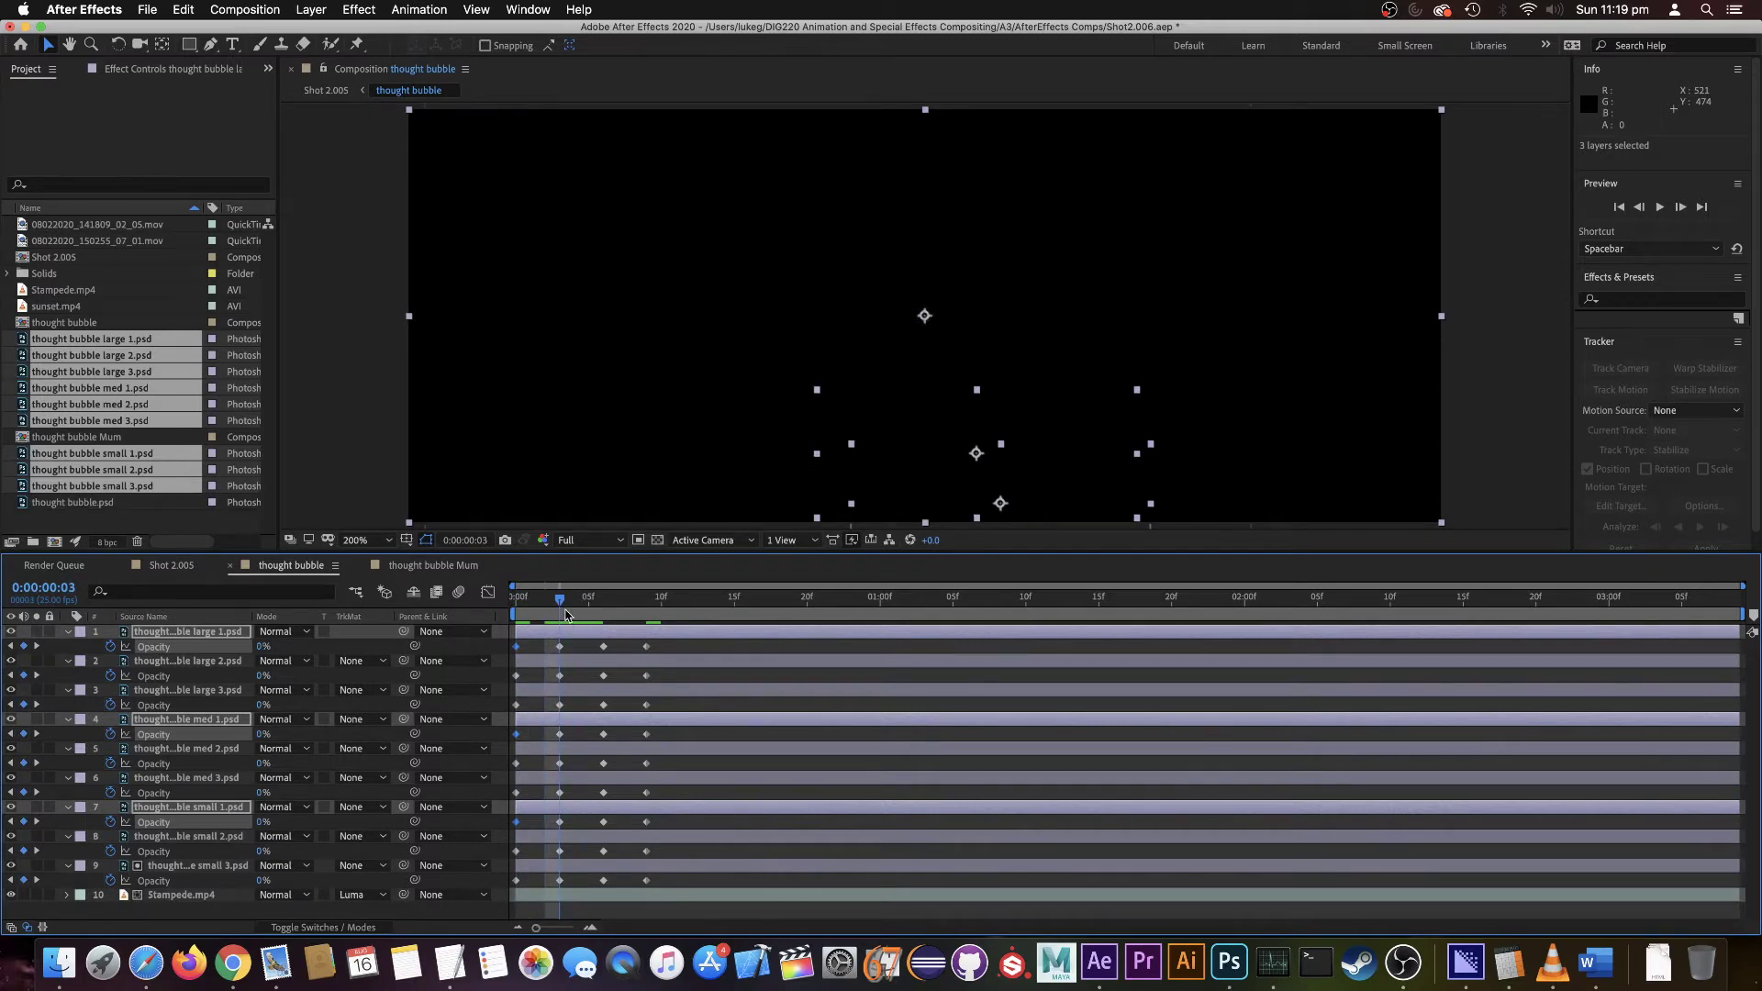
click(229, 663)
super+click(209, 750)
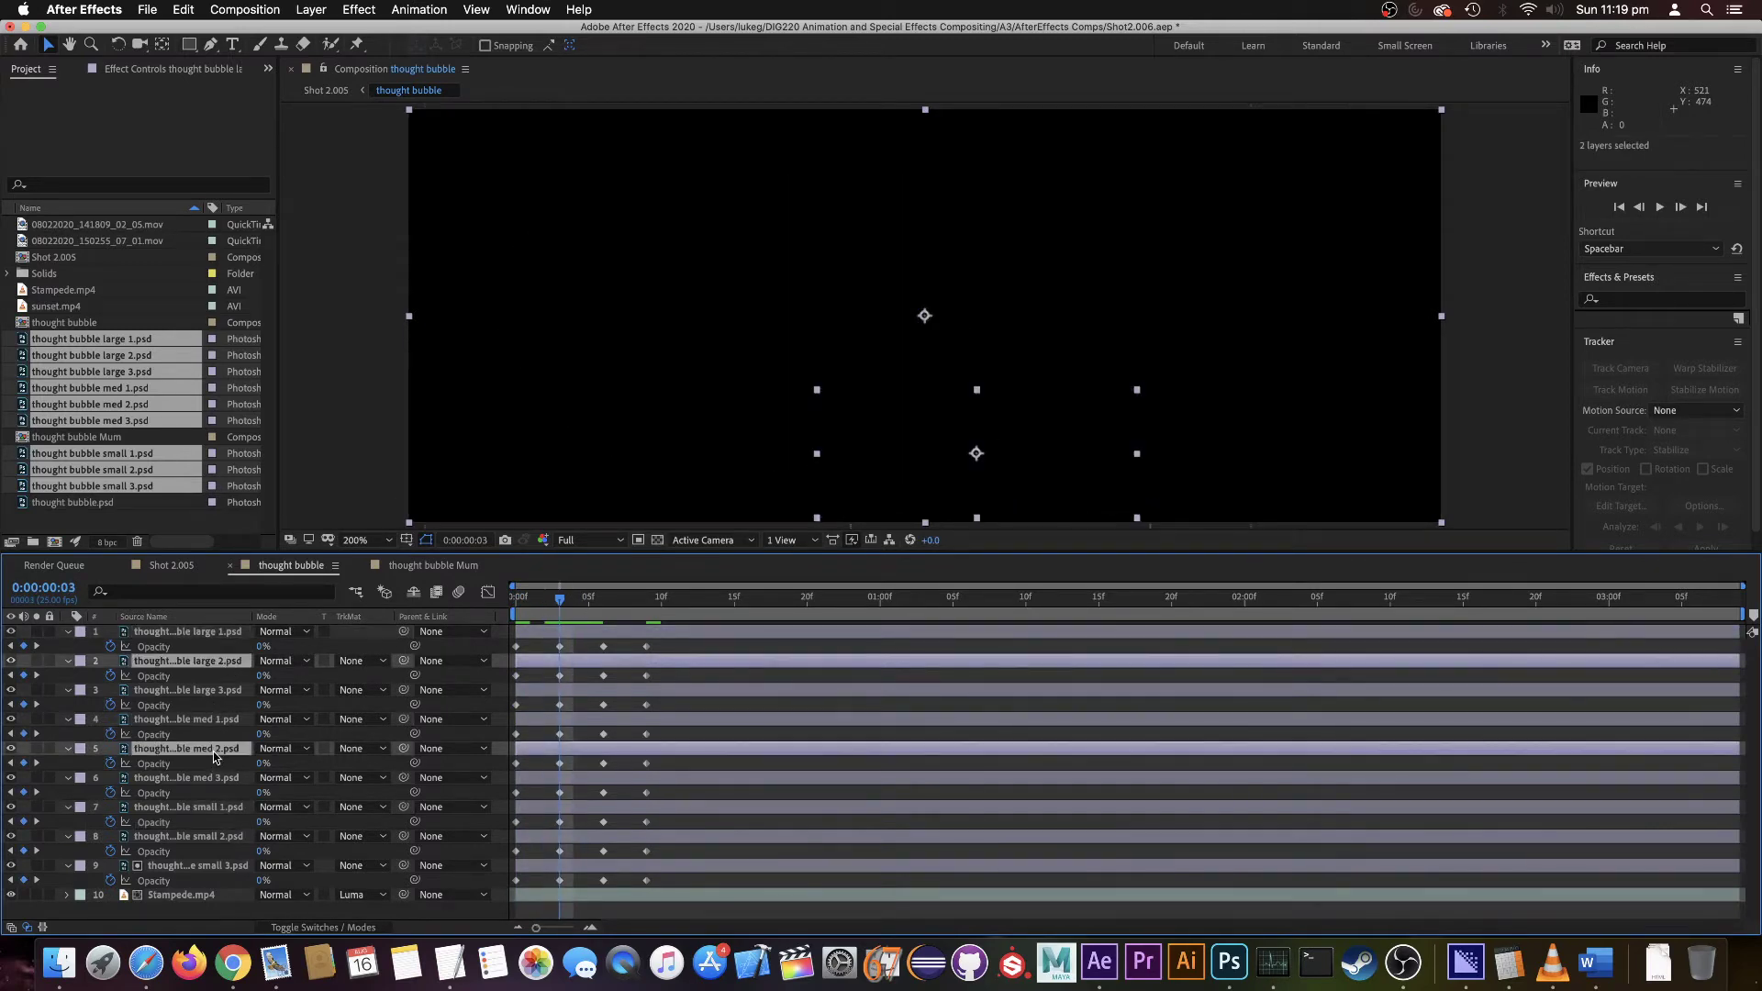
super+click(204, 837)
click(264, 852)
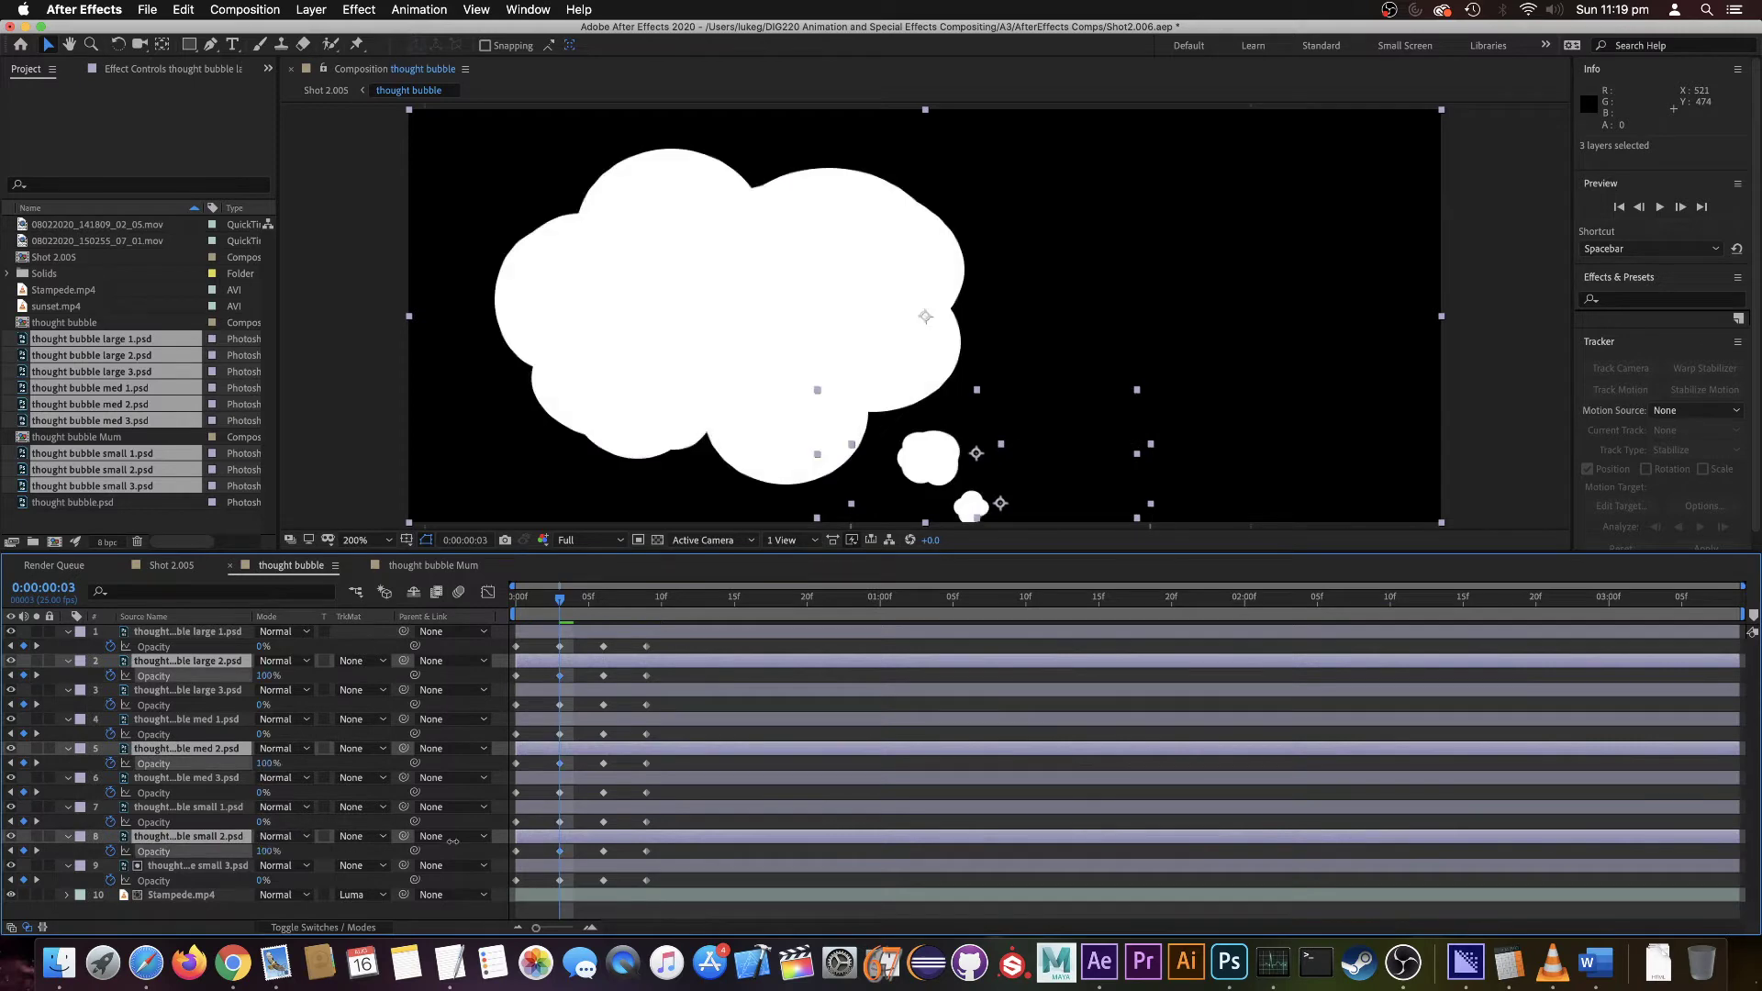
text(100)
key(Return)
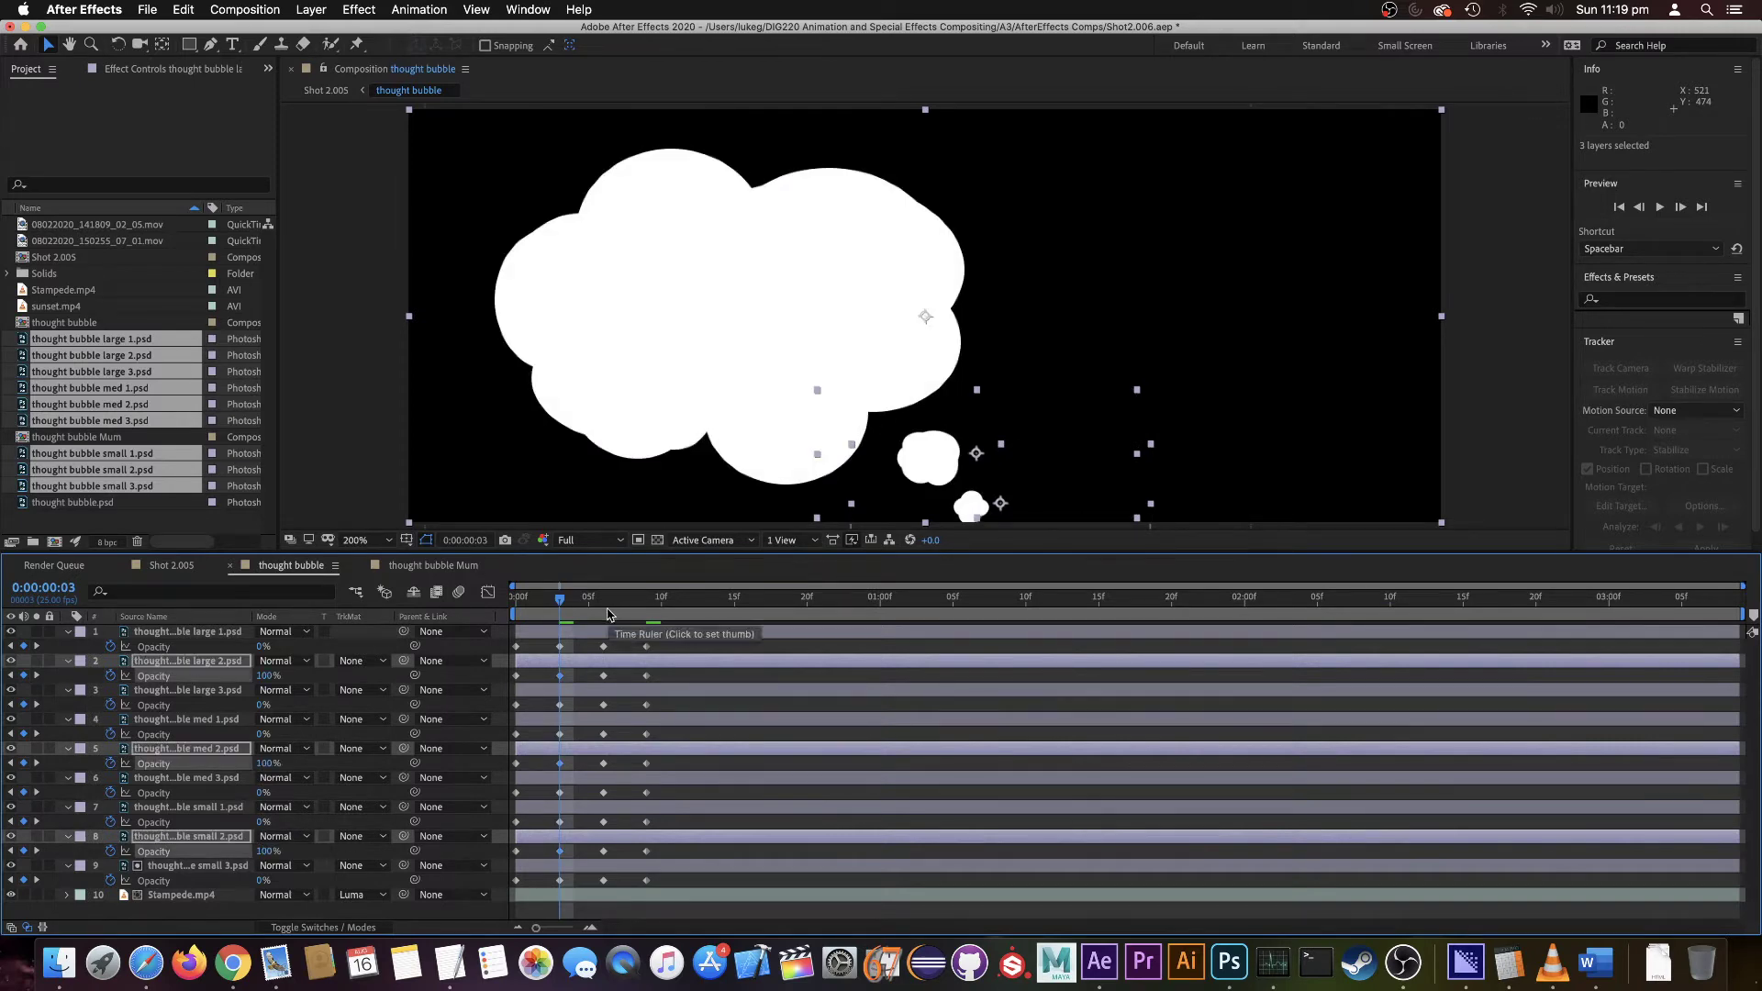
- At frame 6, set large 3, med 3 and small 3 opacity to 100%
click(605, 608)
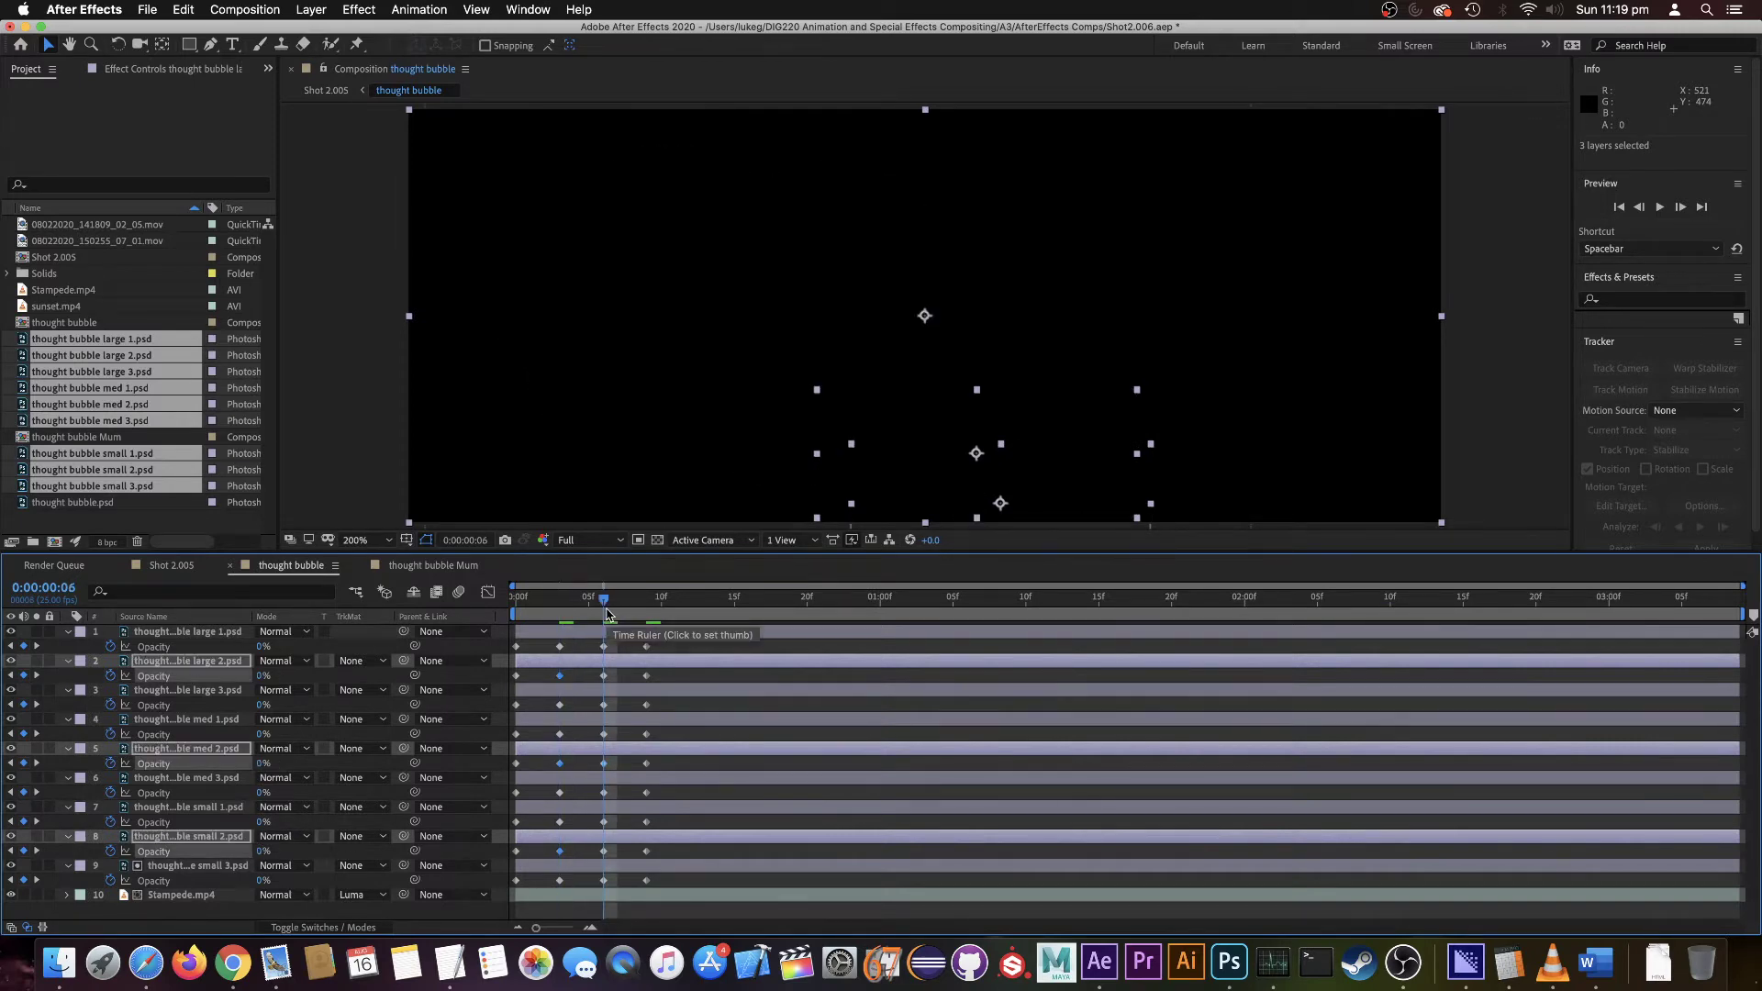
click(207, 691)
super+click(207, 778)
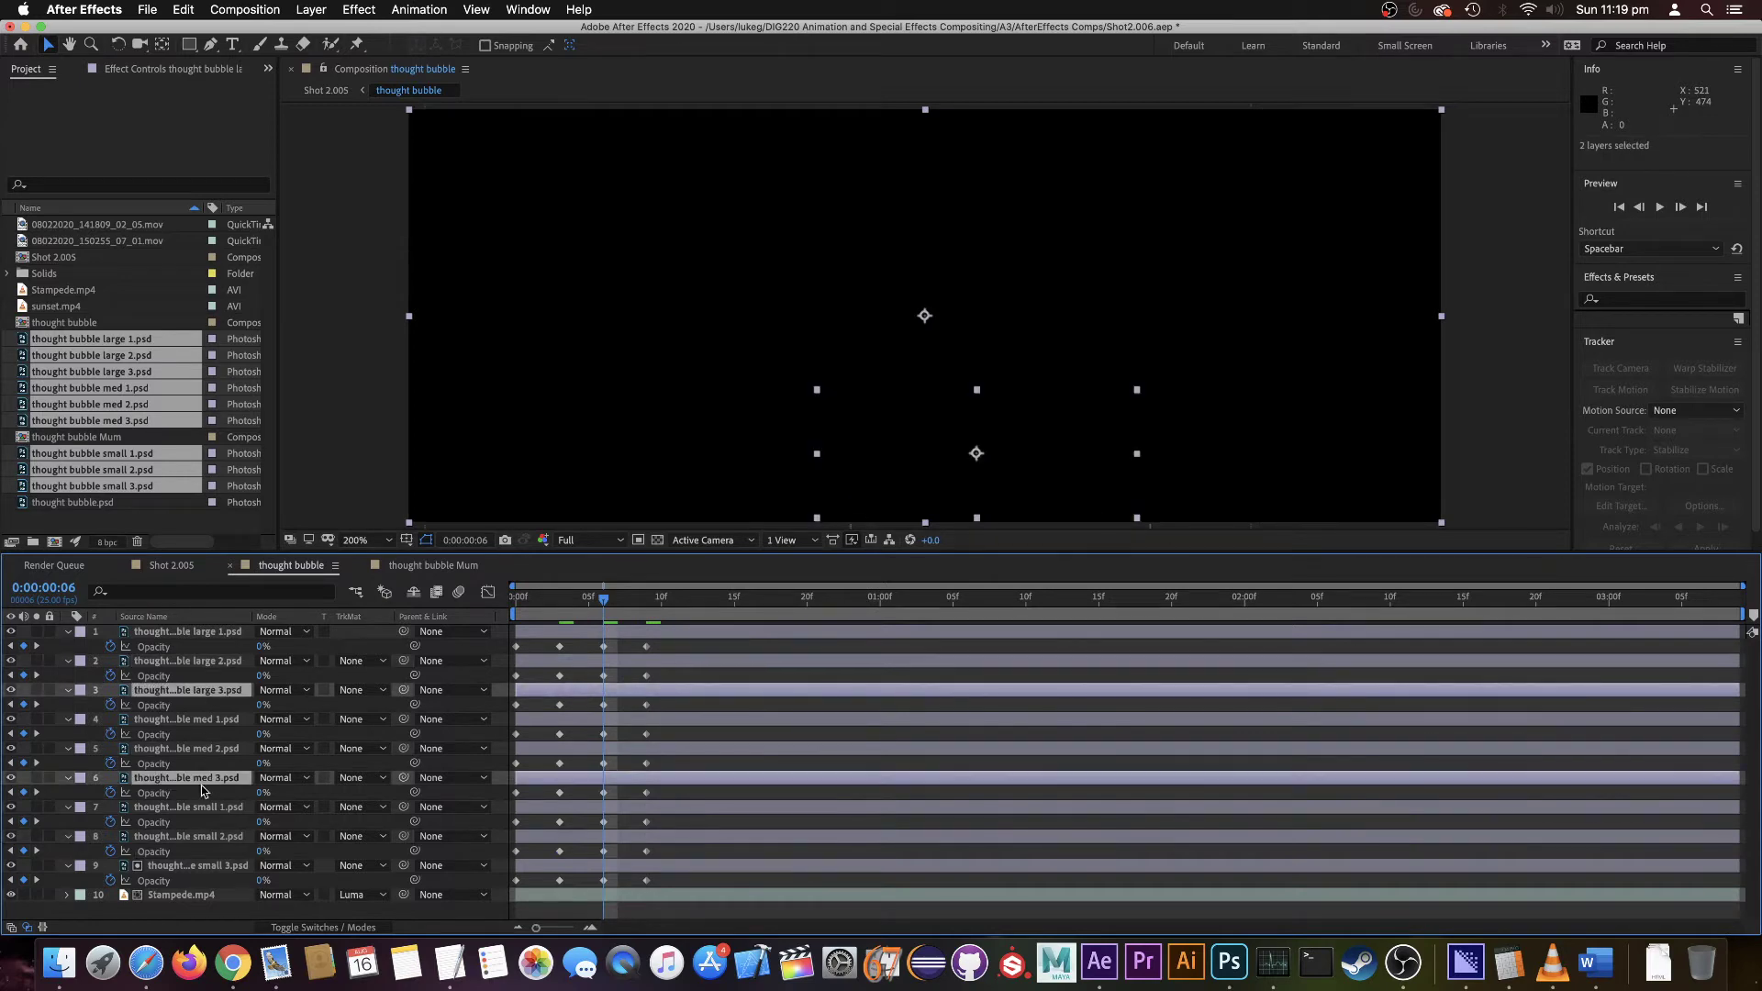
super+click(201, 867)
super+click(201, 872)
super+click(205, 872)
drag(259, 883, 551, 887)
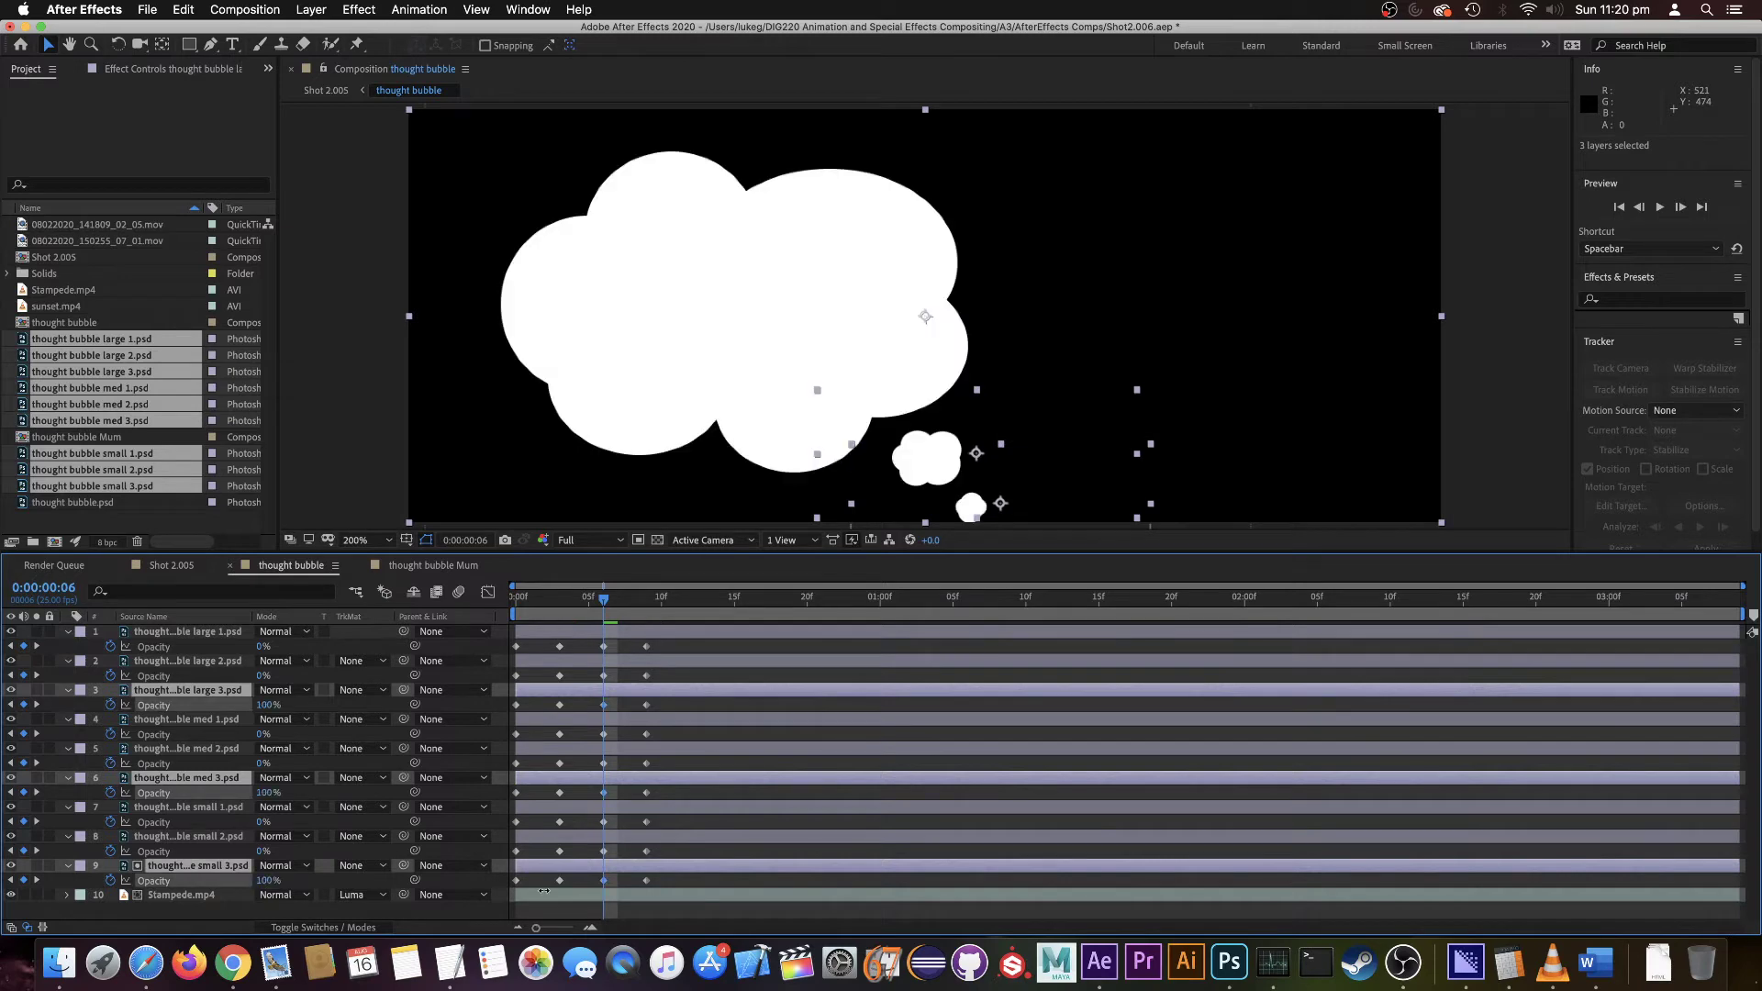
click(592, 635)
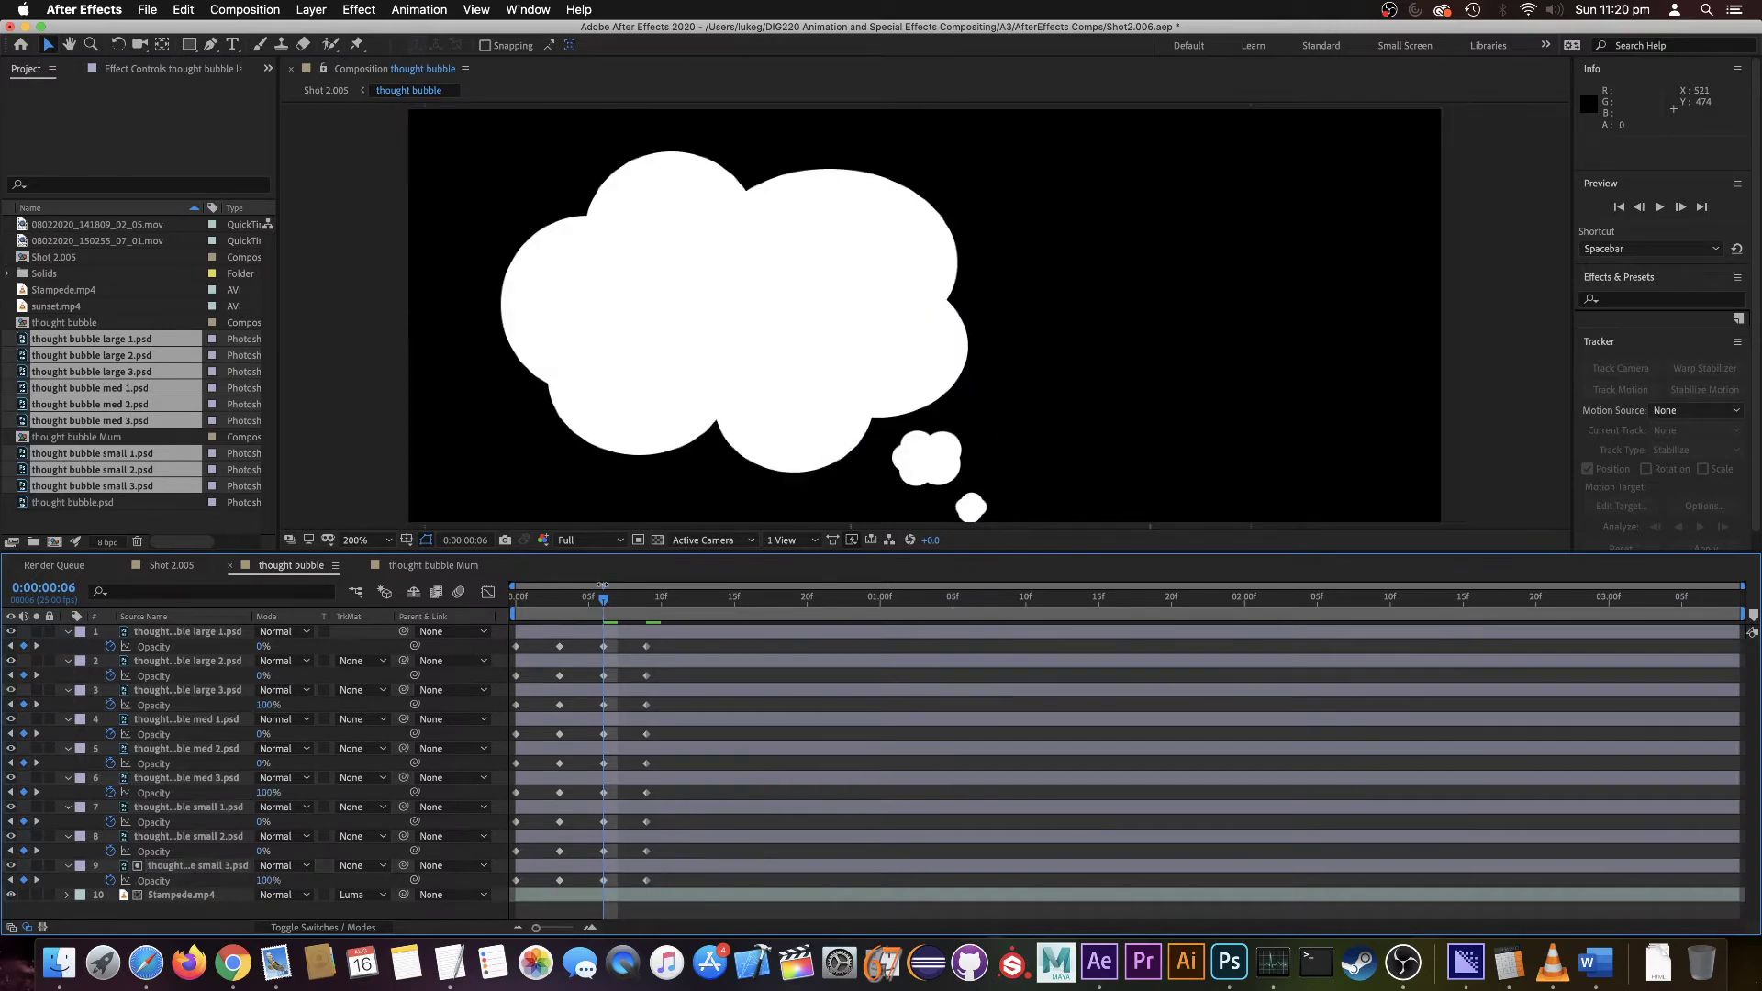
drag(601, 596, 518, 594)
- Convert all the cloud layers' Opacity keyframes to hold keyframes
click(549, 599)
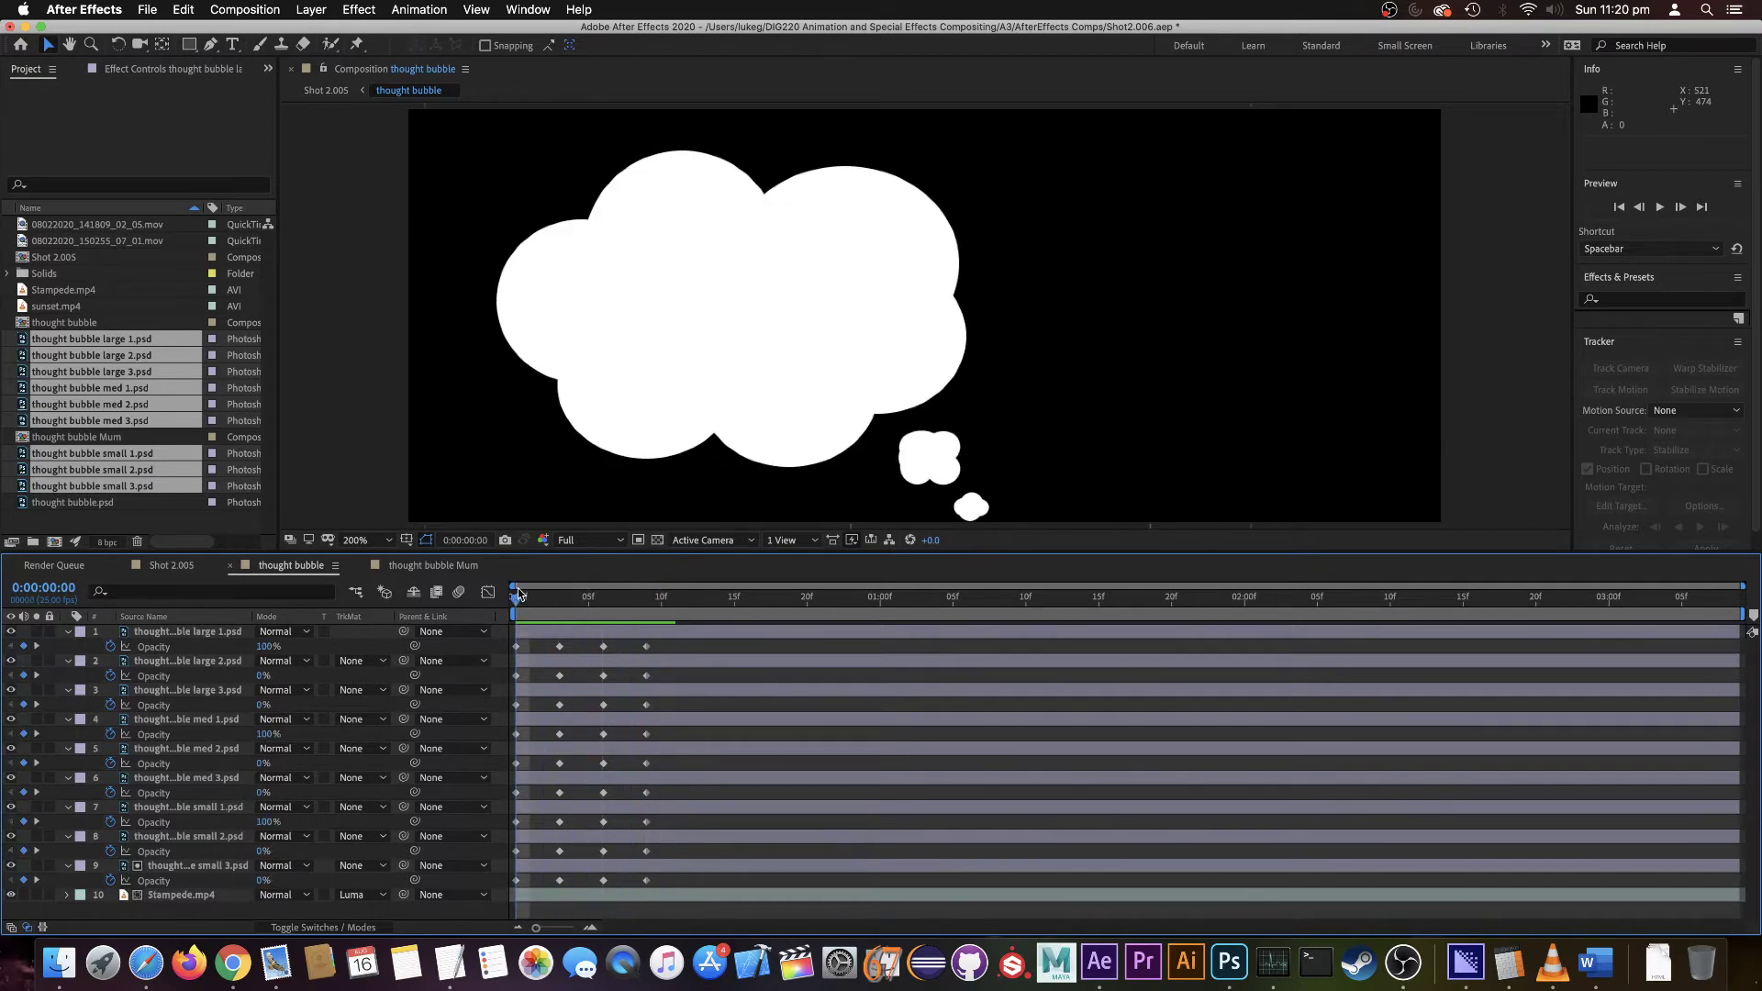
click(661, 894)
drag(662, 884, 503, 647)
right_click(518, 649)
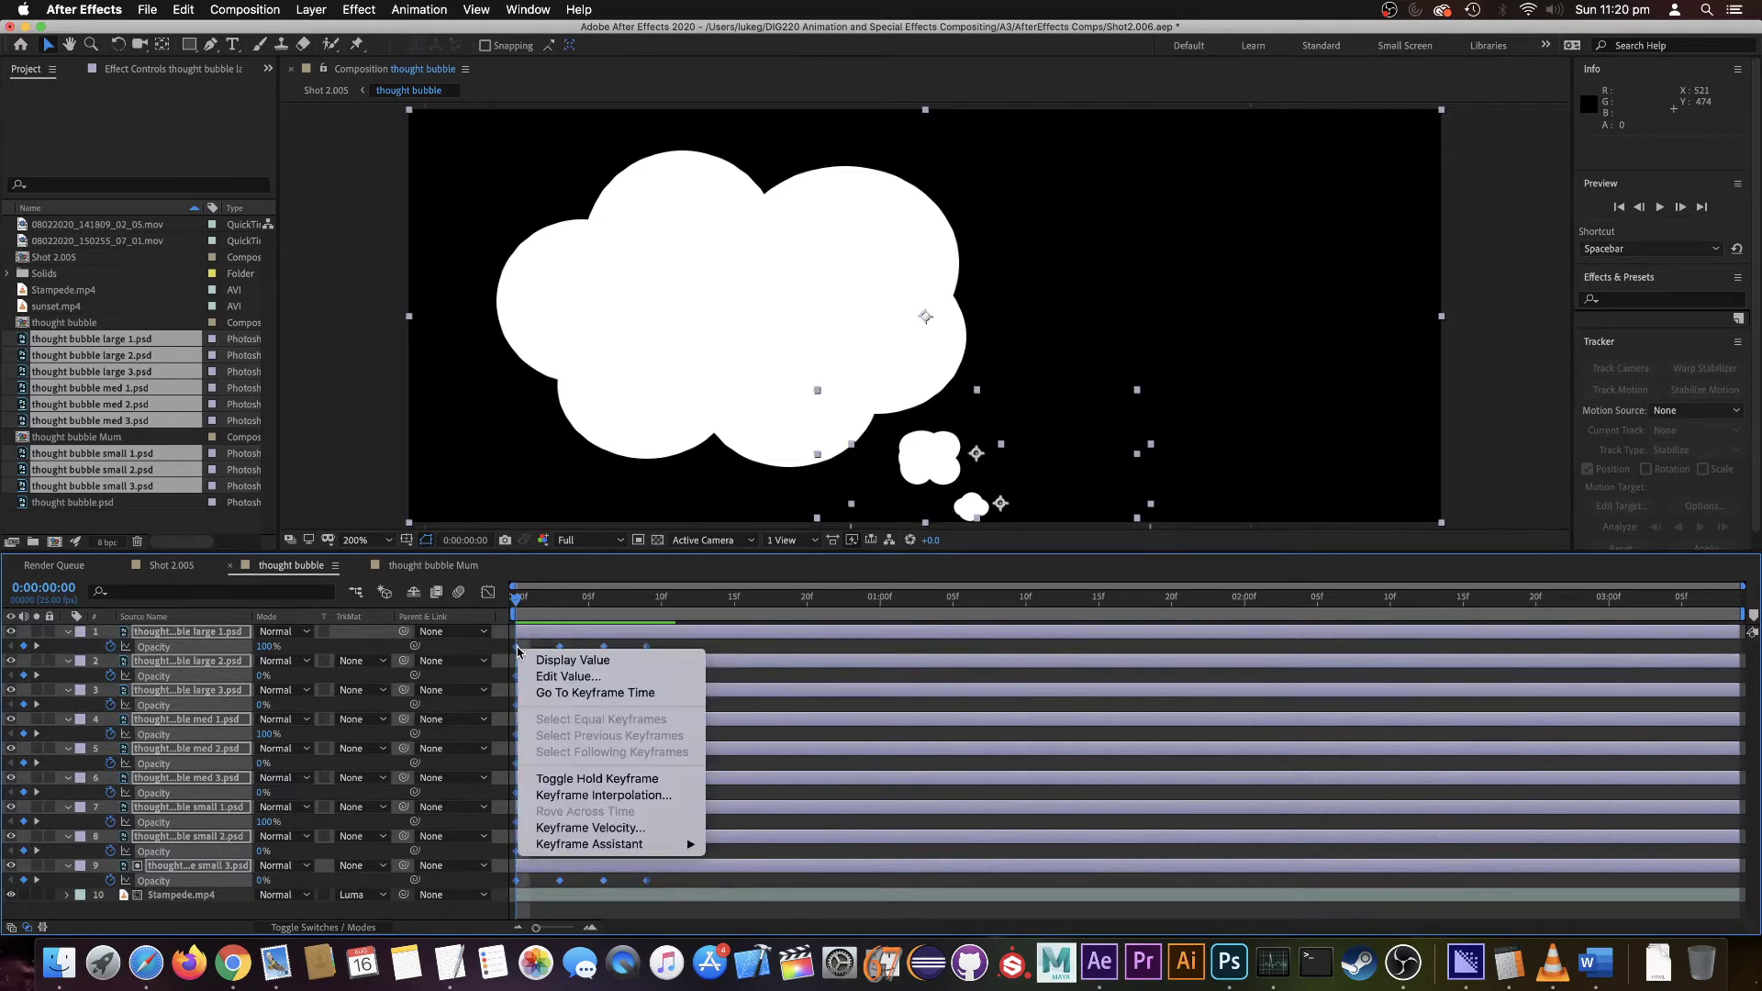
click(575, 778)
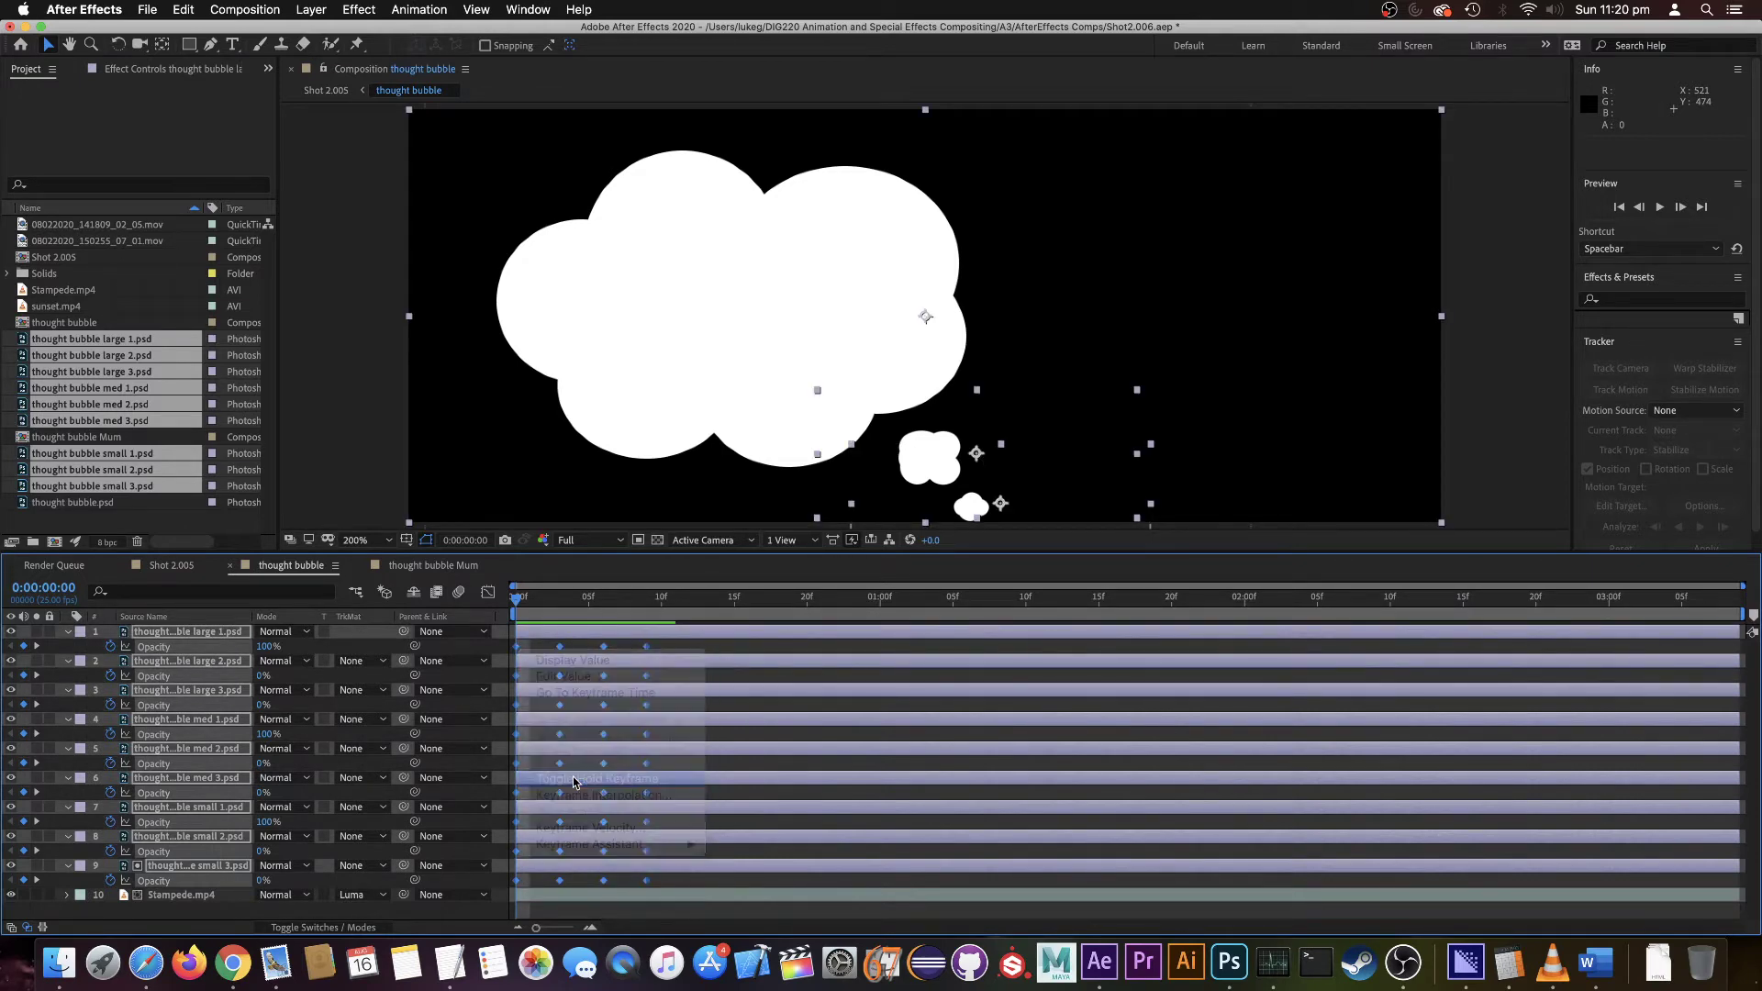
- Scrub and preview the thought bubble cycling through its three cloud variations
click(702, 892)
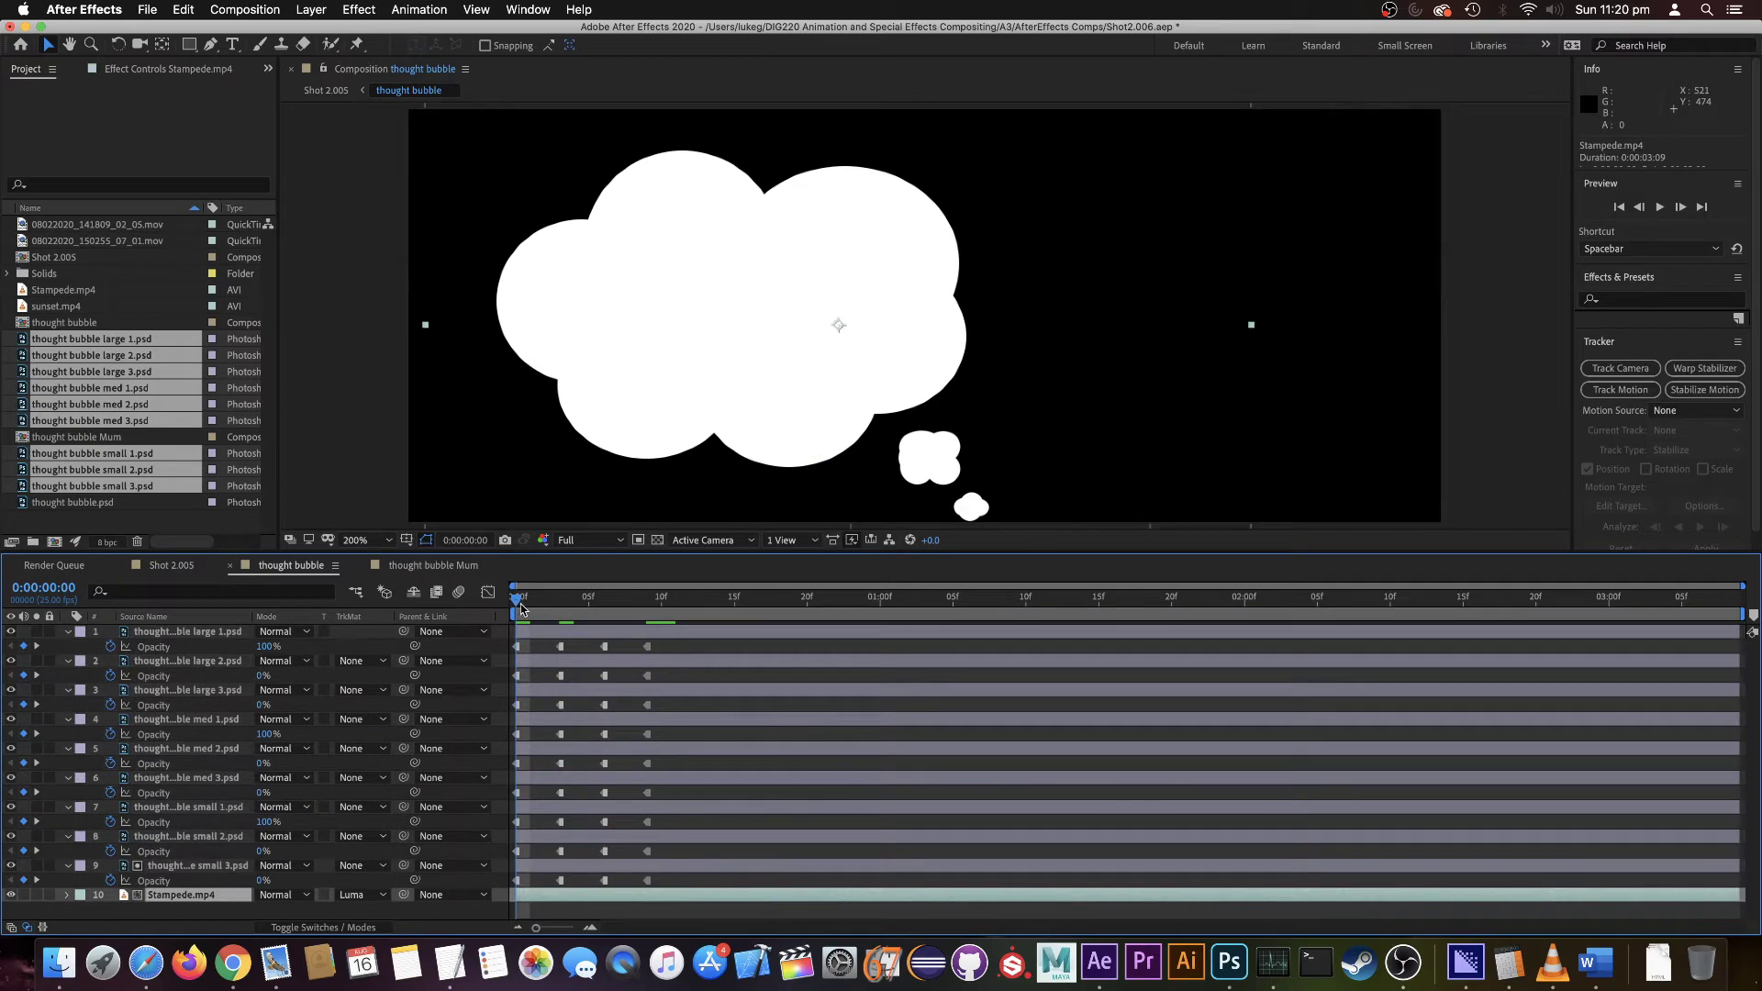
drag(520, 608, 748, 611)
key(space)
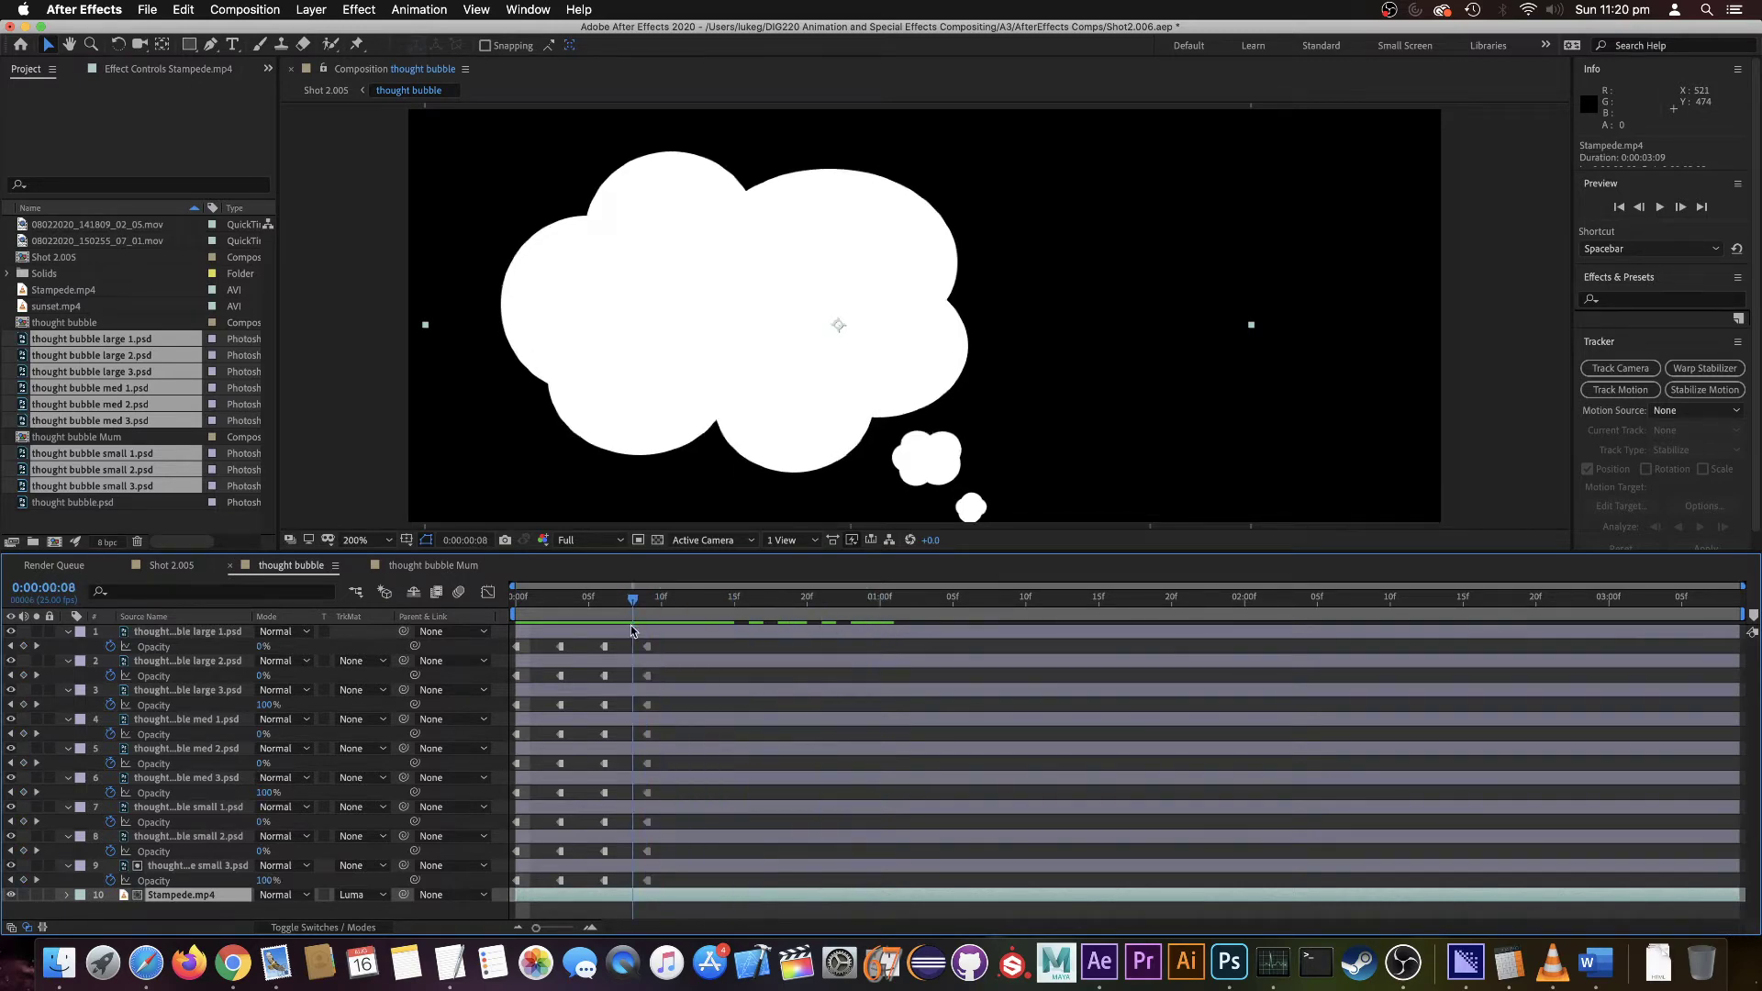
key(Home)
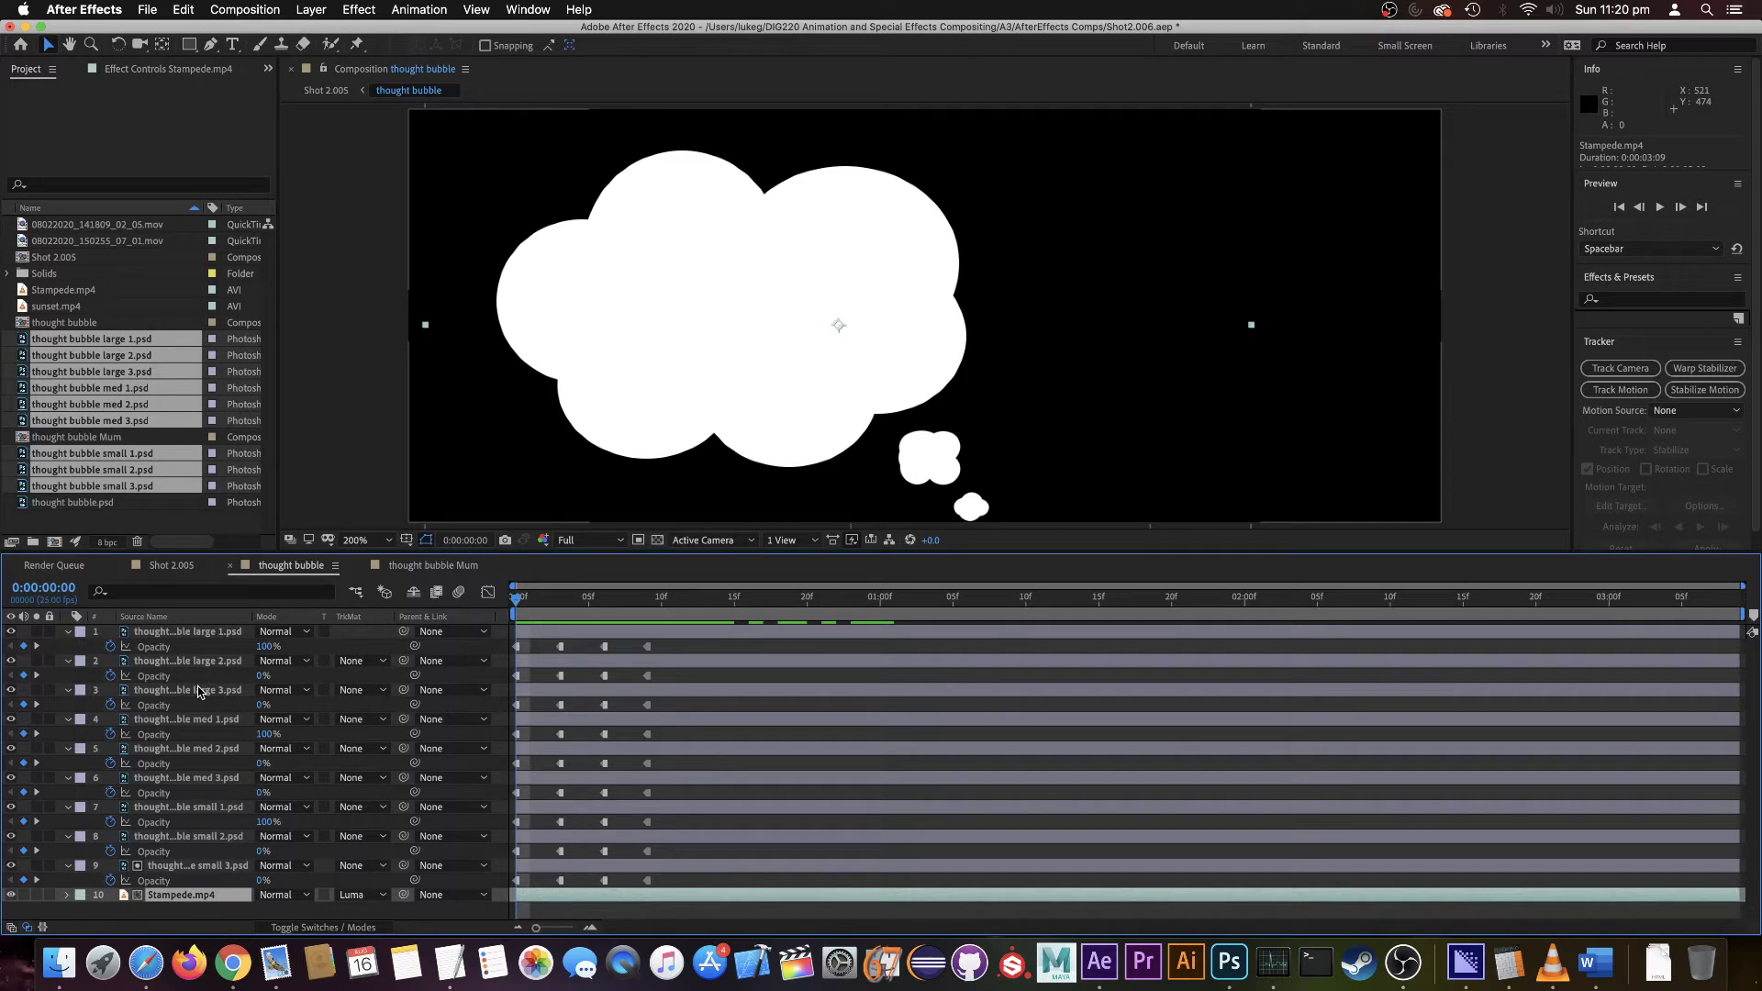
- With the timeline maximized, add loopOut() expressions to large 1 and large 2 Opacity
key(grave)
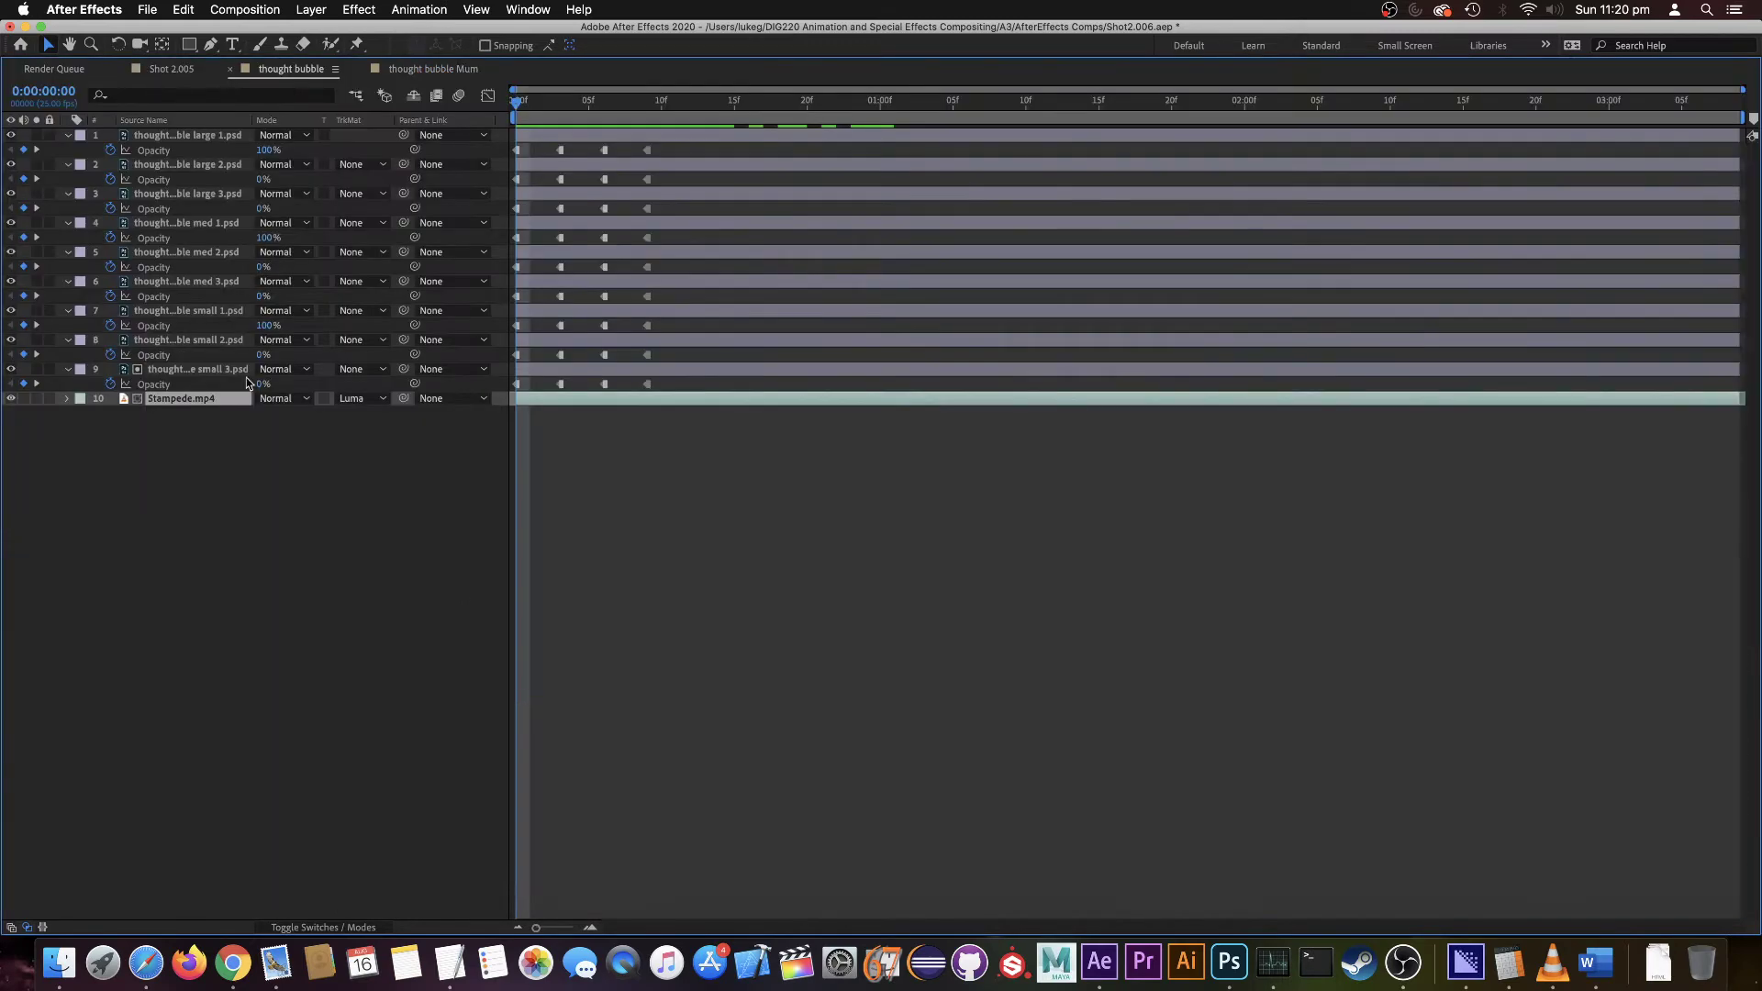
alt+click(111, 151)
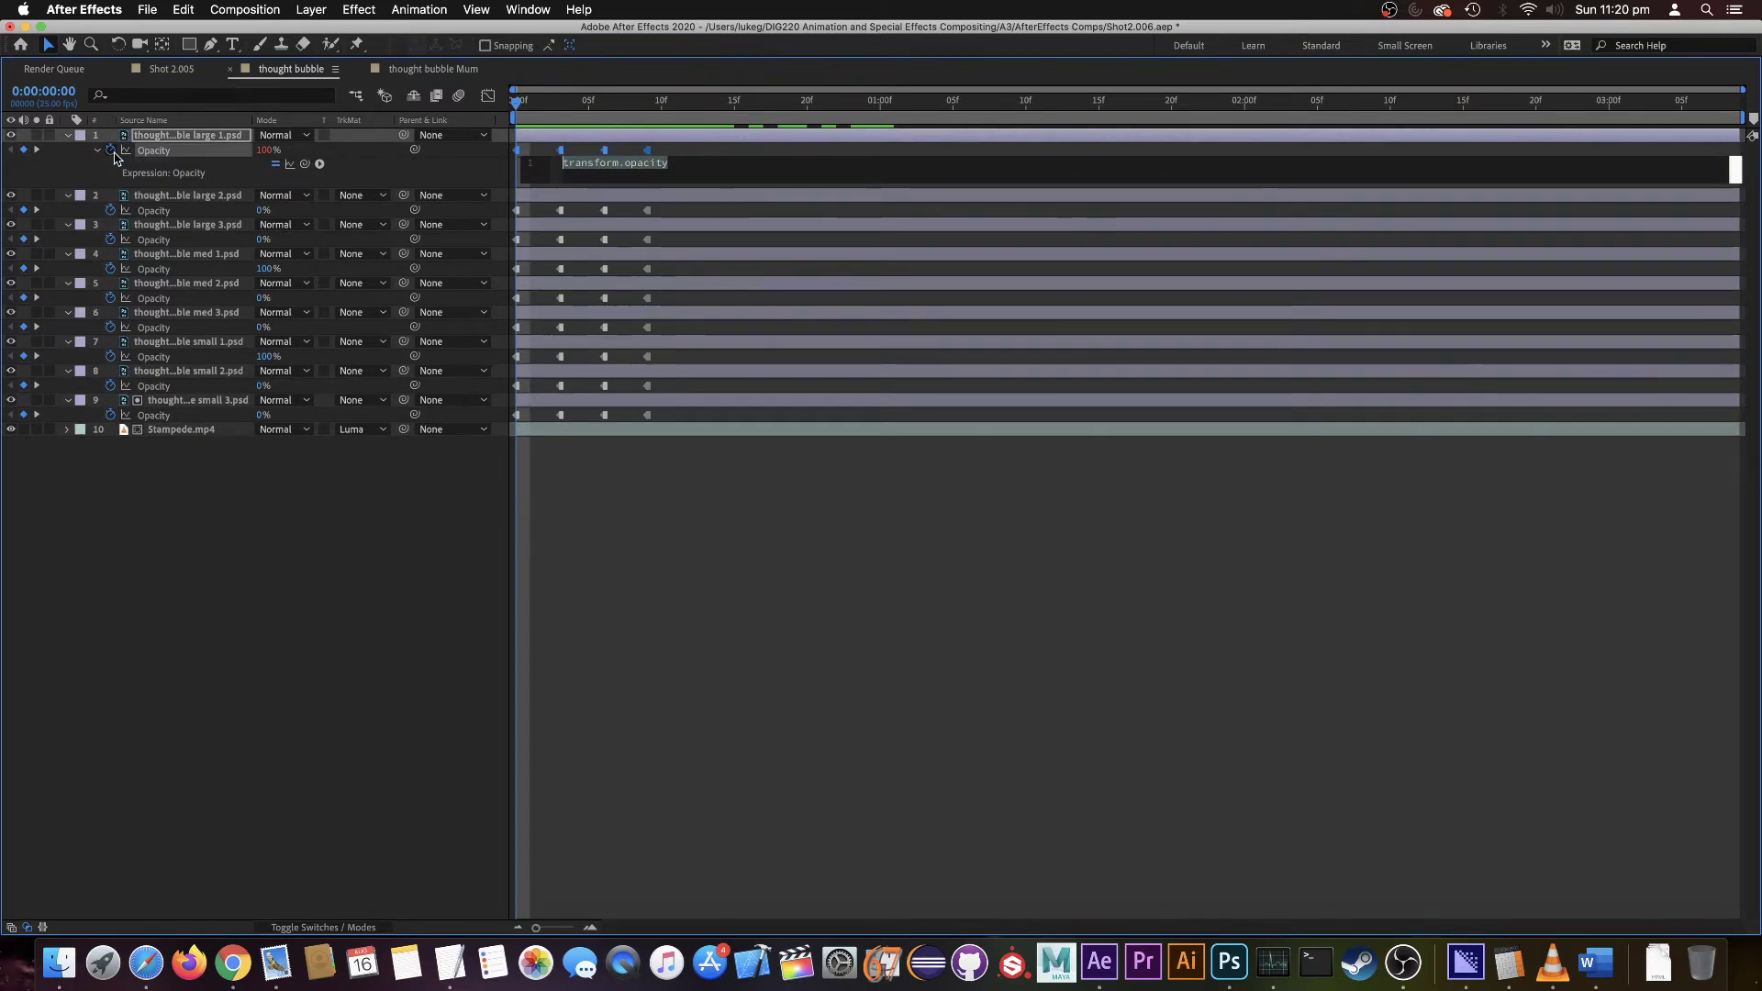
text(loopo)
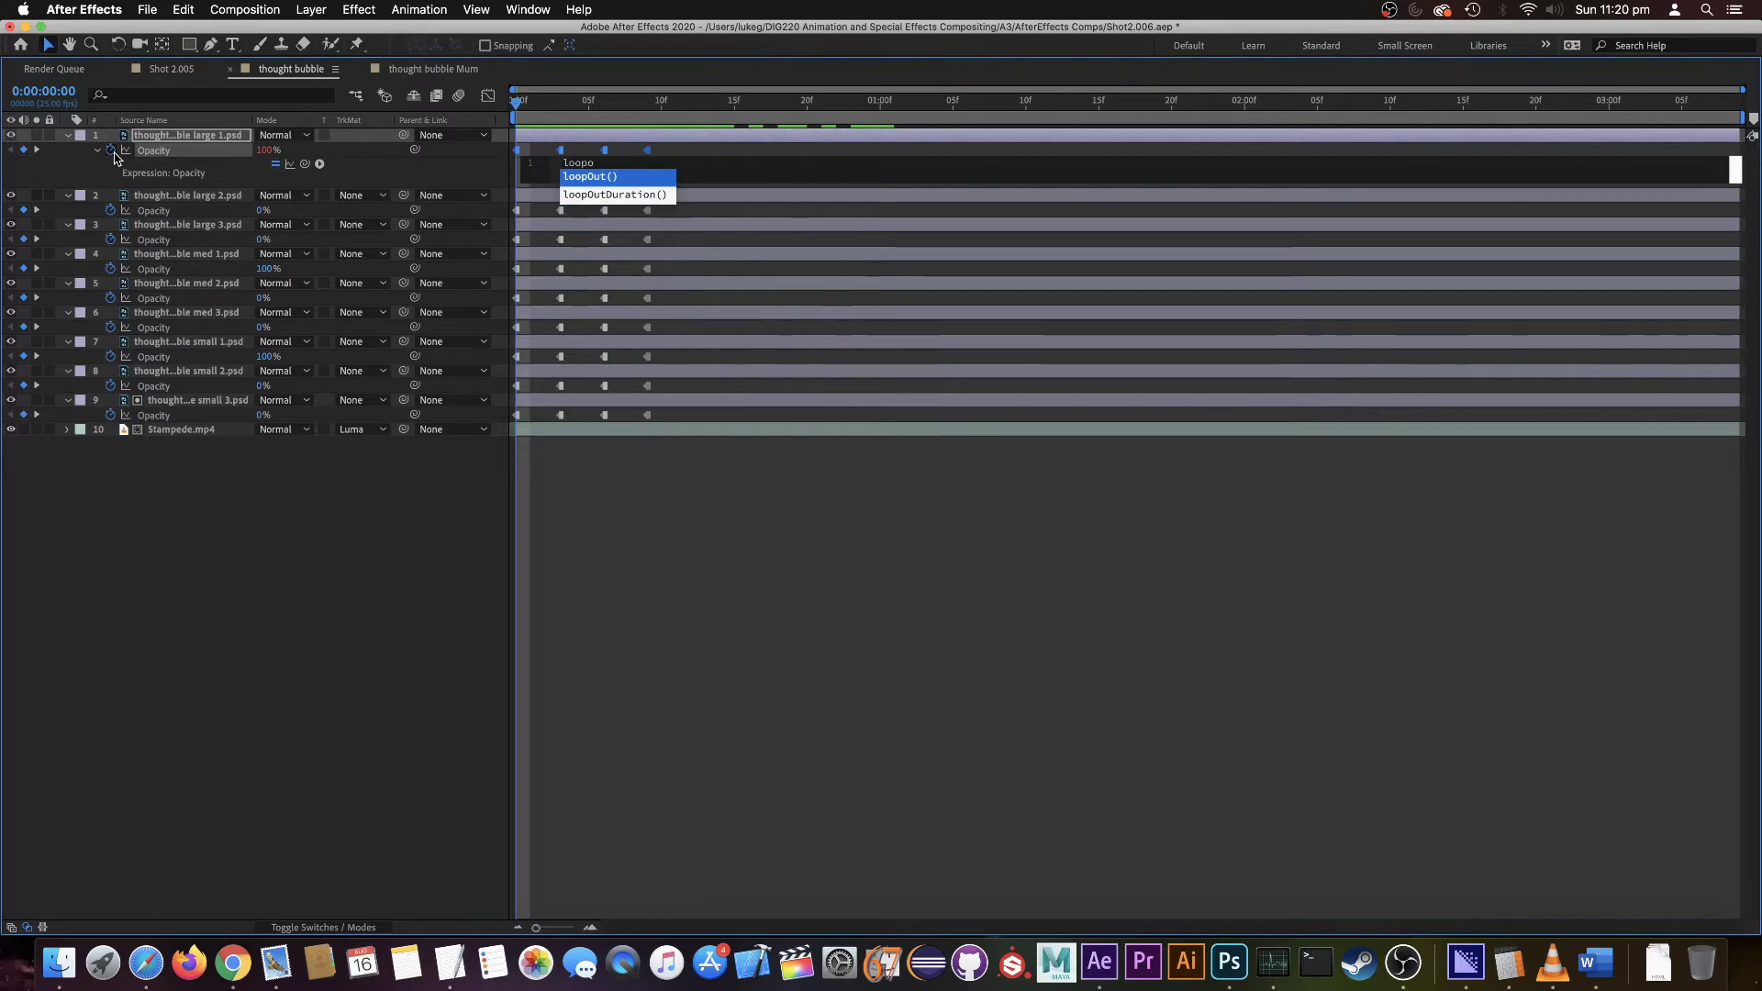
key(Return)
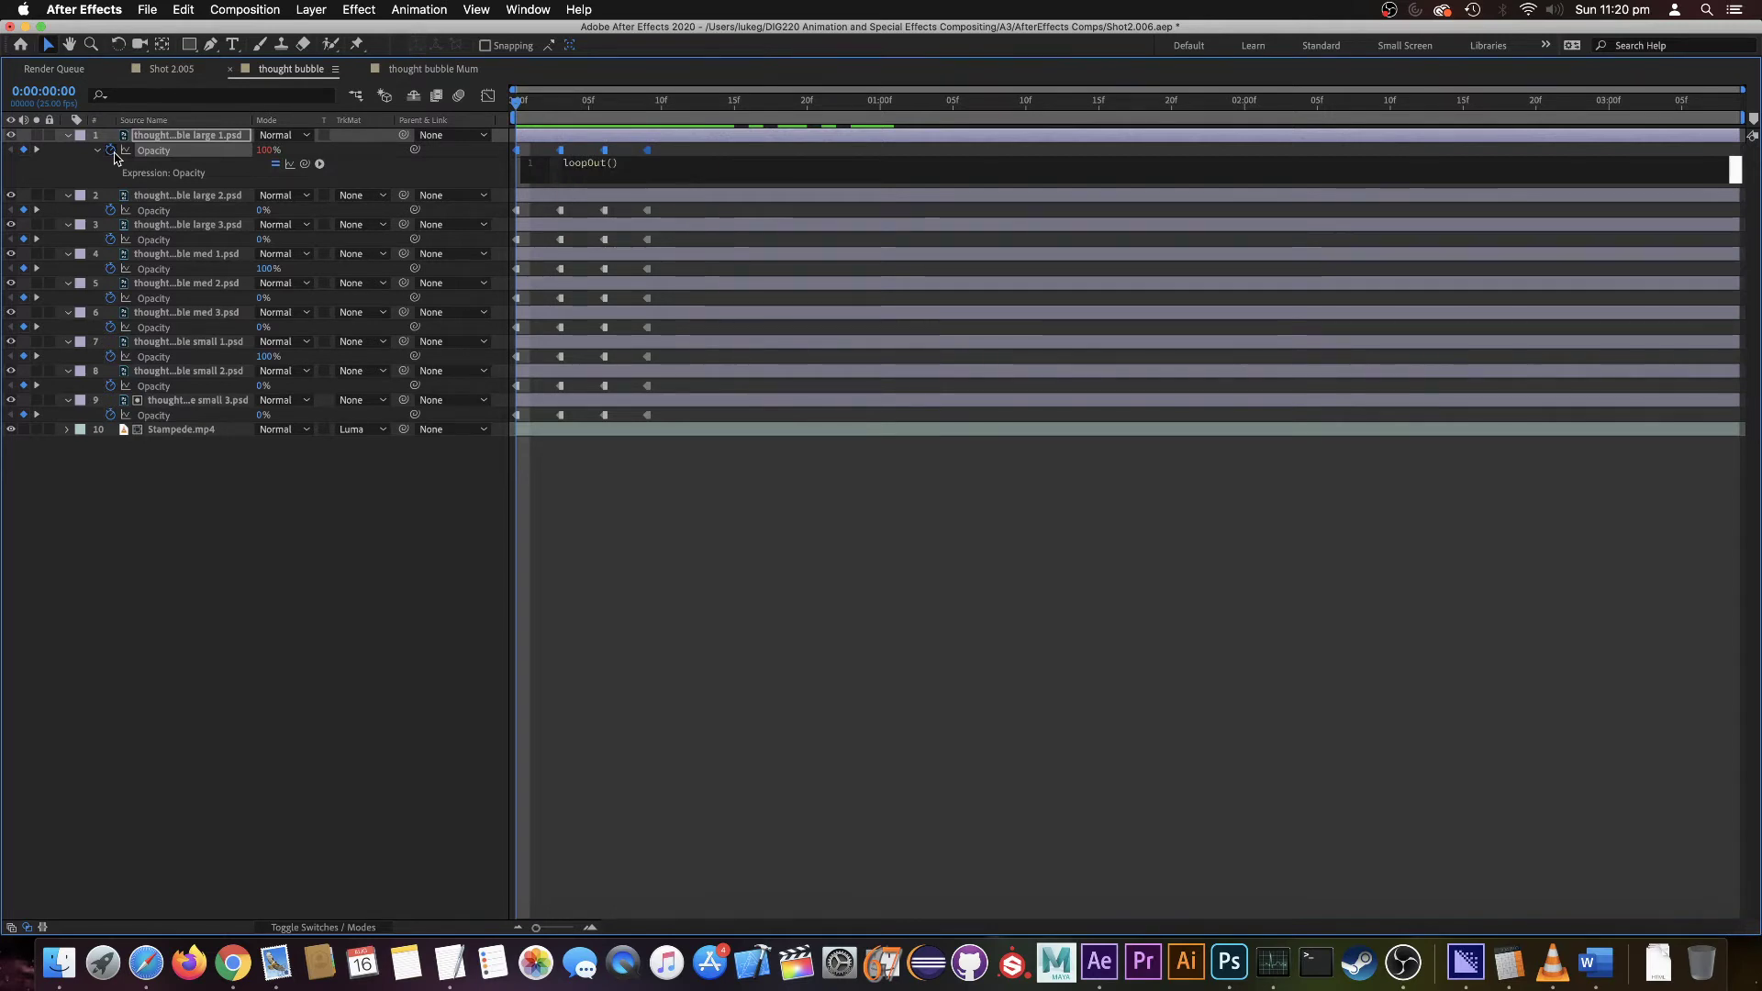
click(110, 179)
click(111, 212)
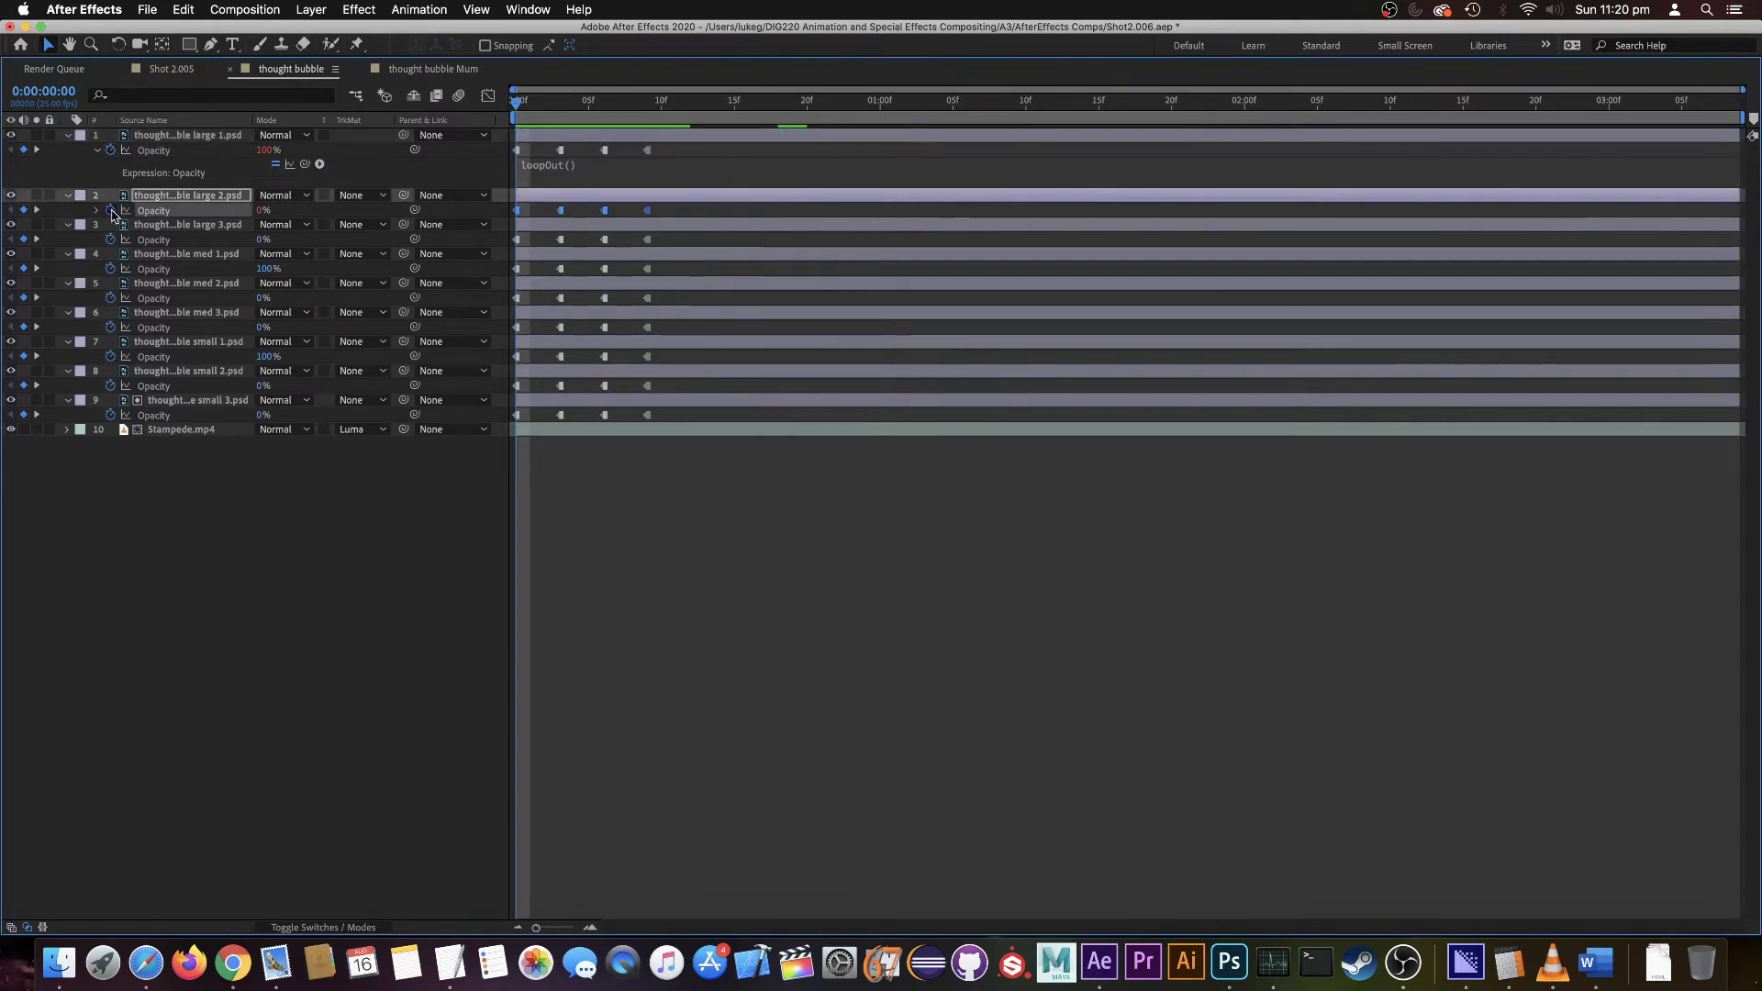
alt+click(112, 212)
text(loop)
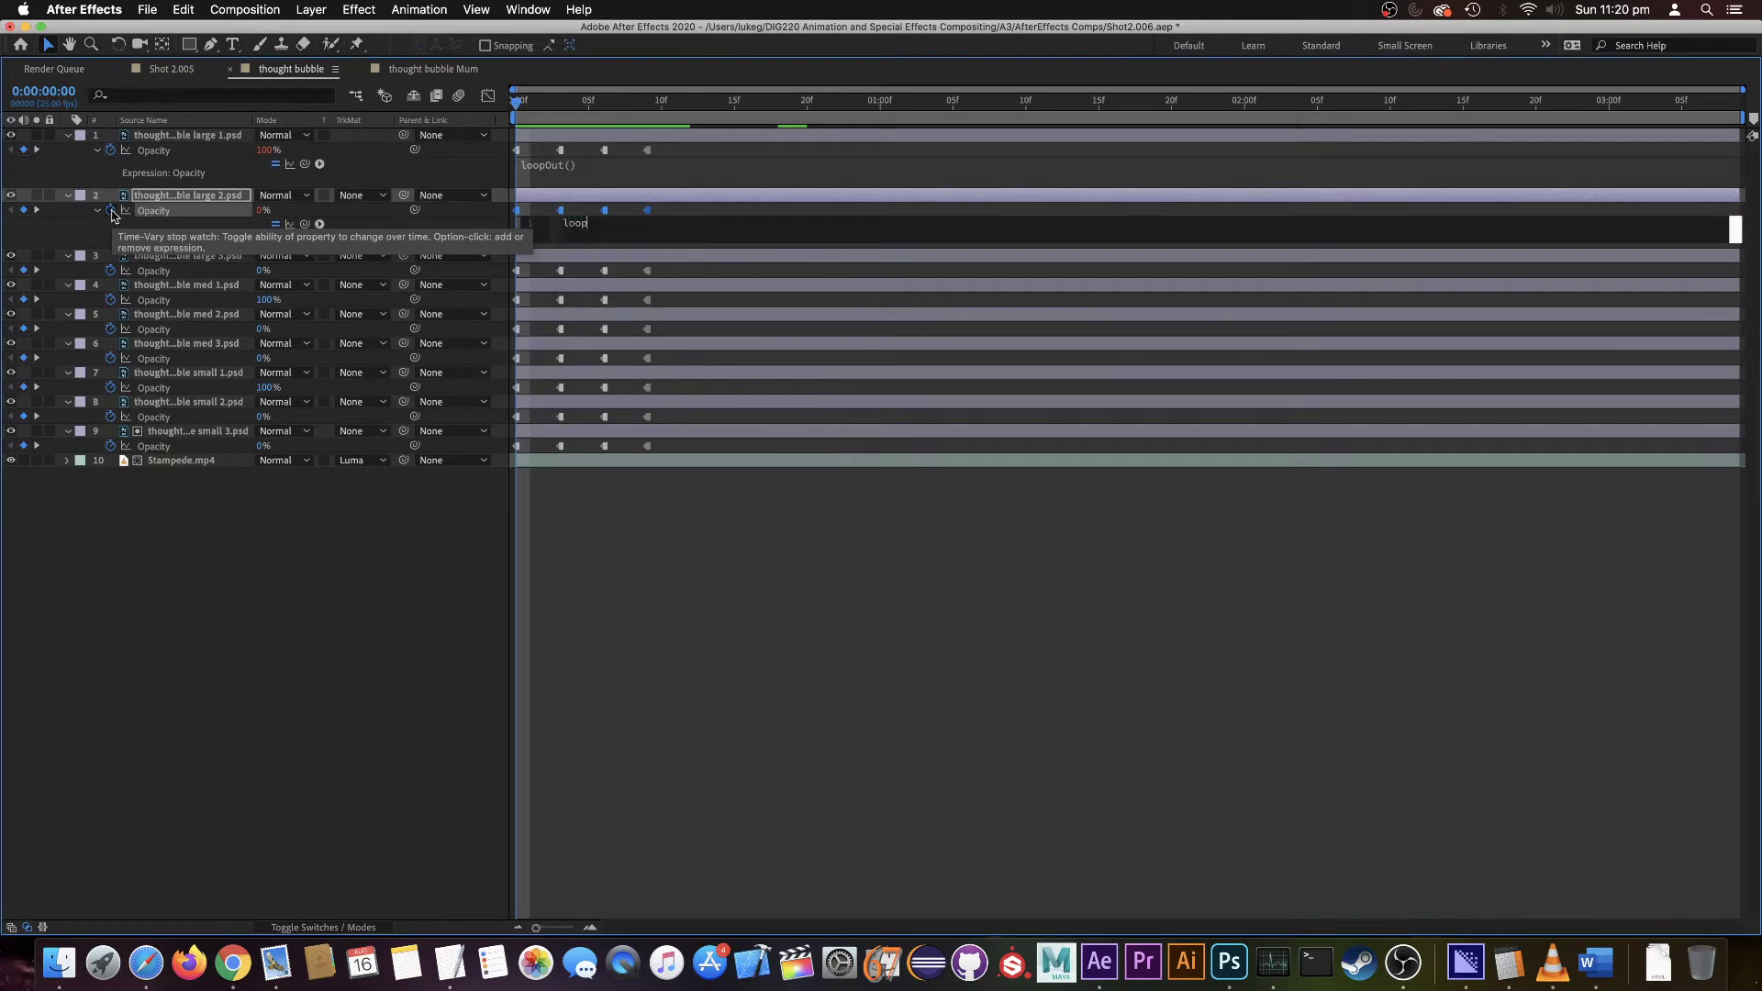
text(o)
key(Return)
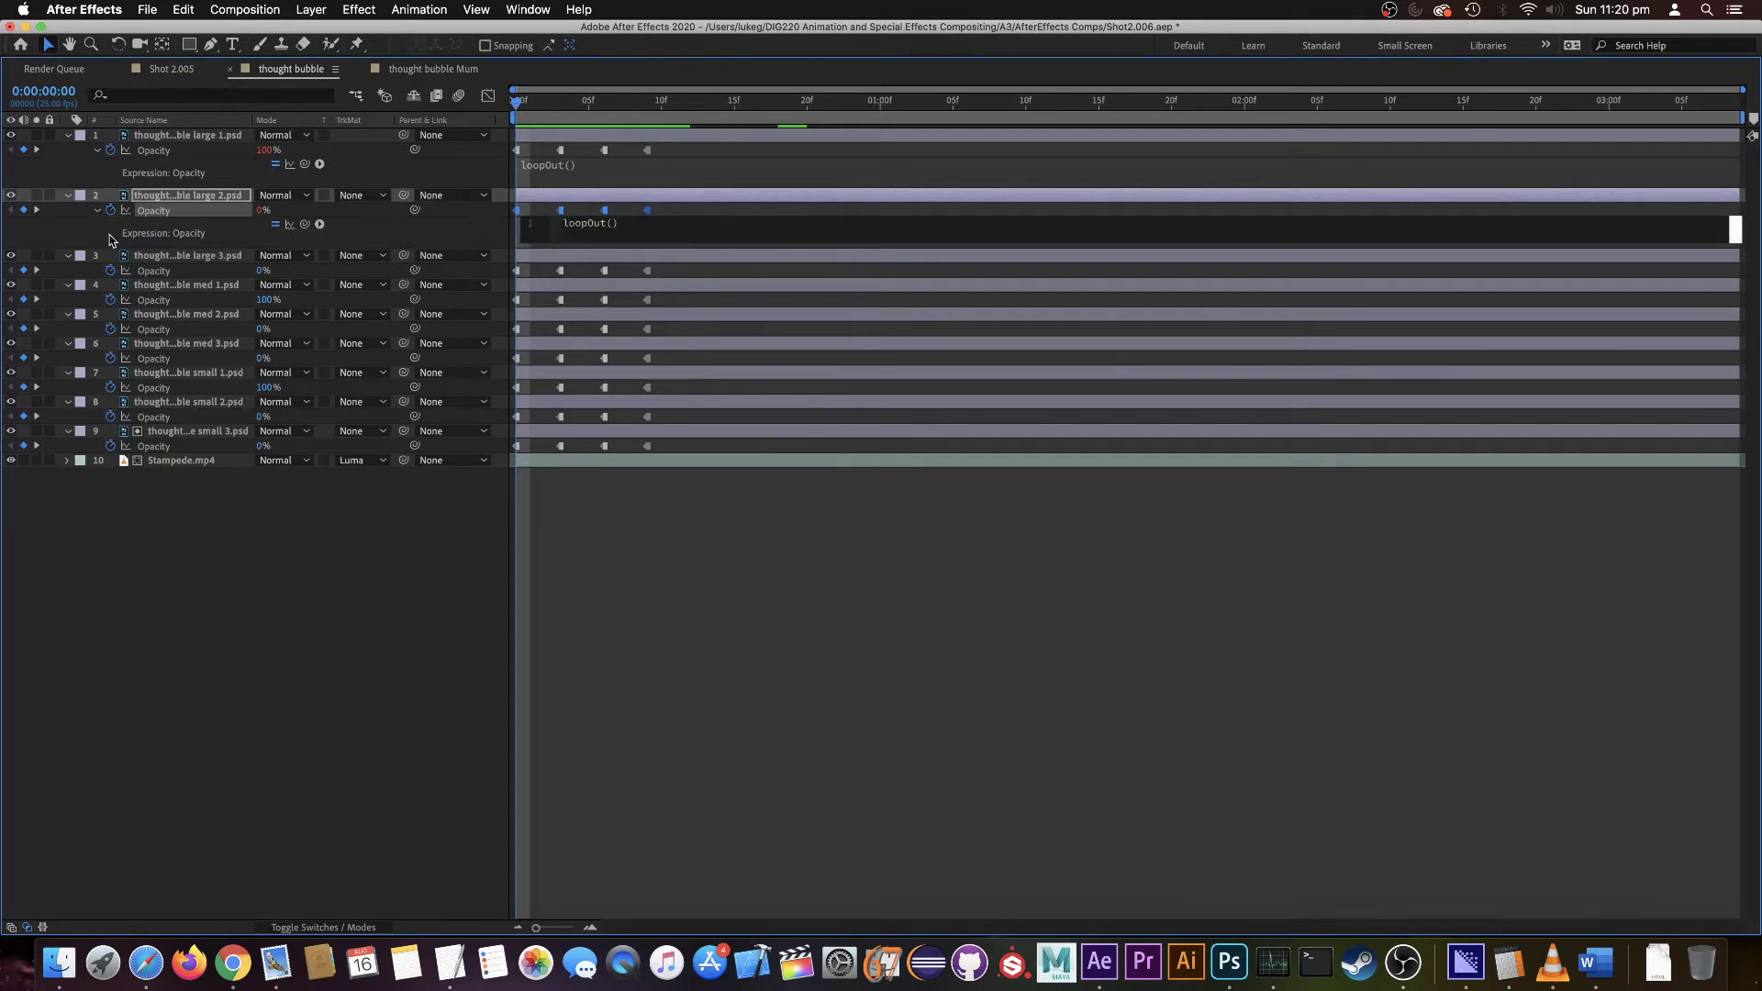
- Add loopOut() expressions to the Opacity of layer 3 and layer 4 (med 1)
click(111, 237)
click(112, 272)
alt+click(112, 271)
text(loopo)
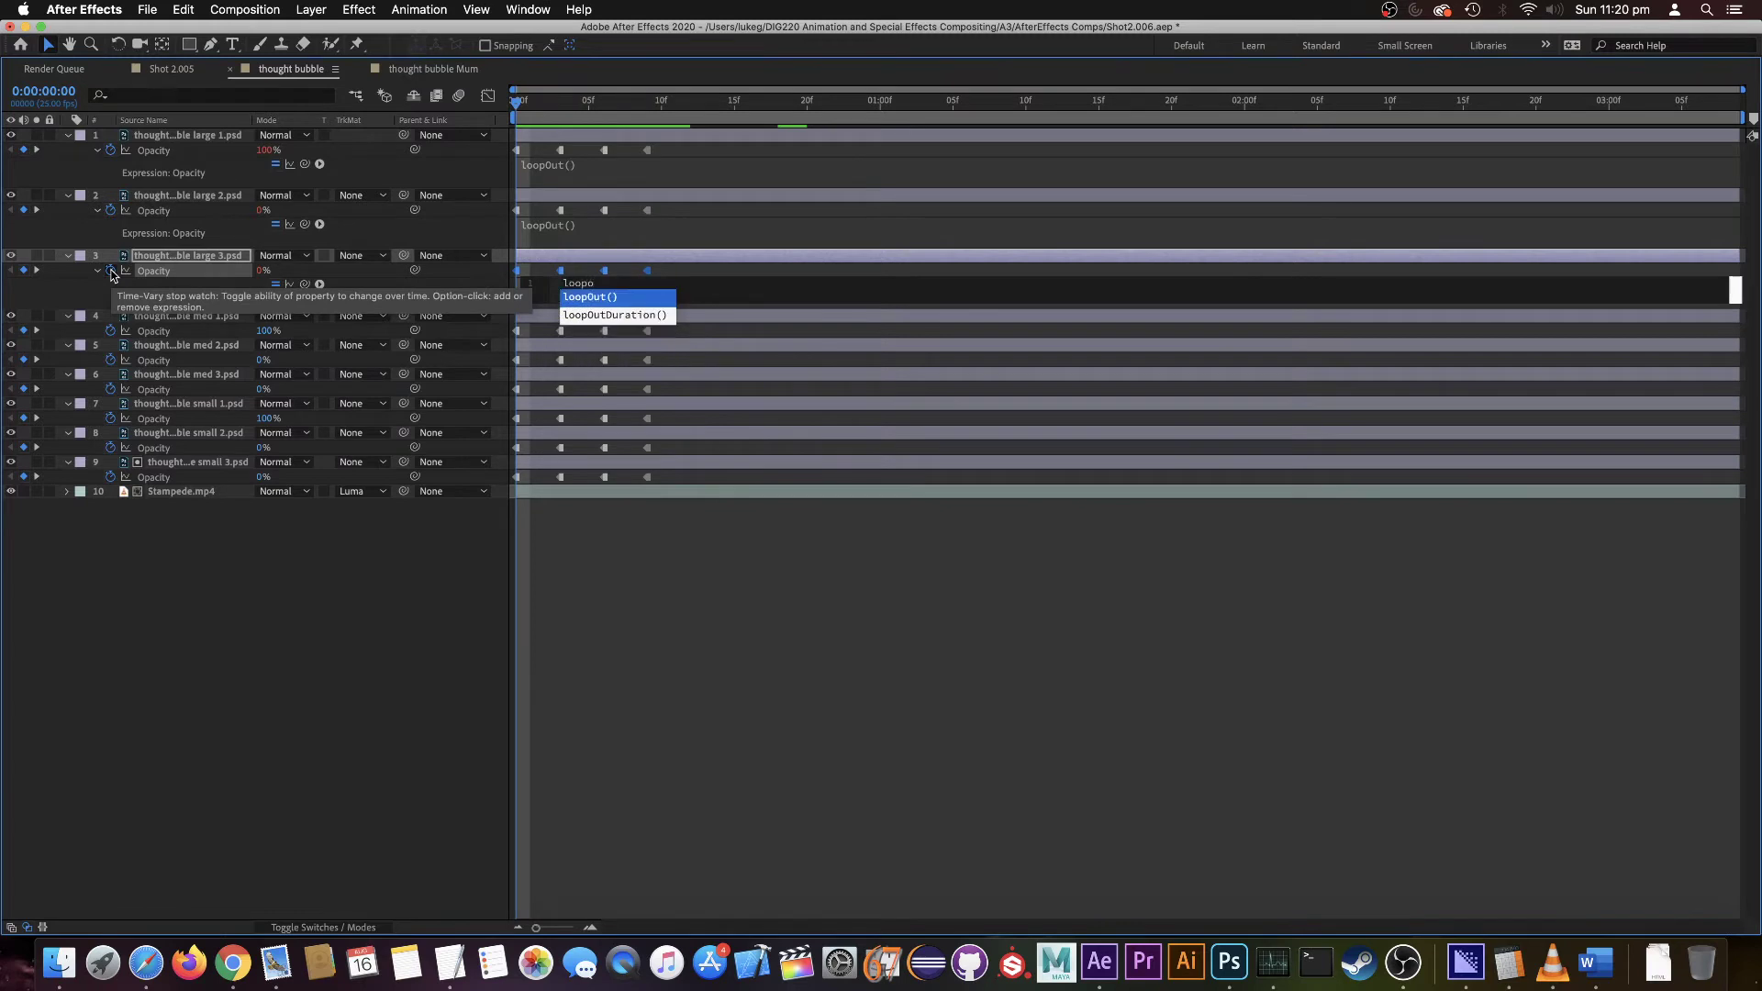
key(Return)
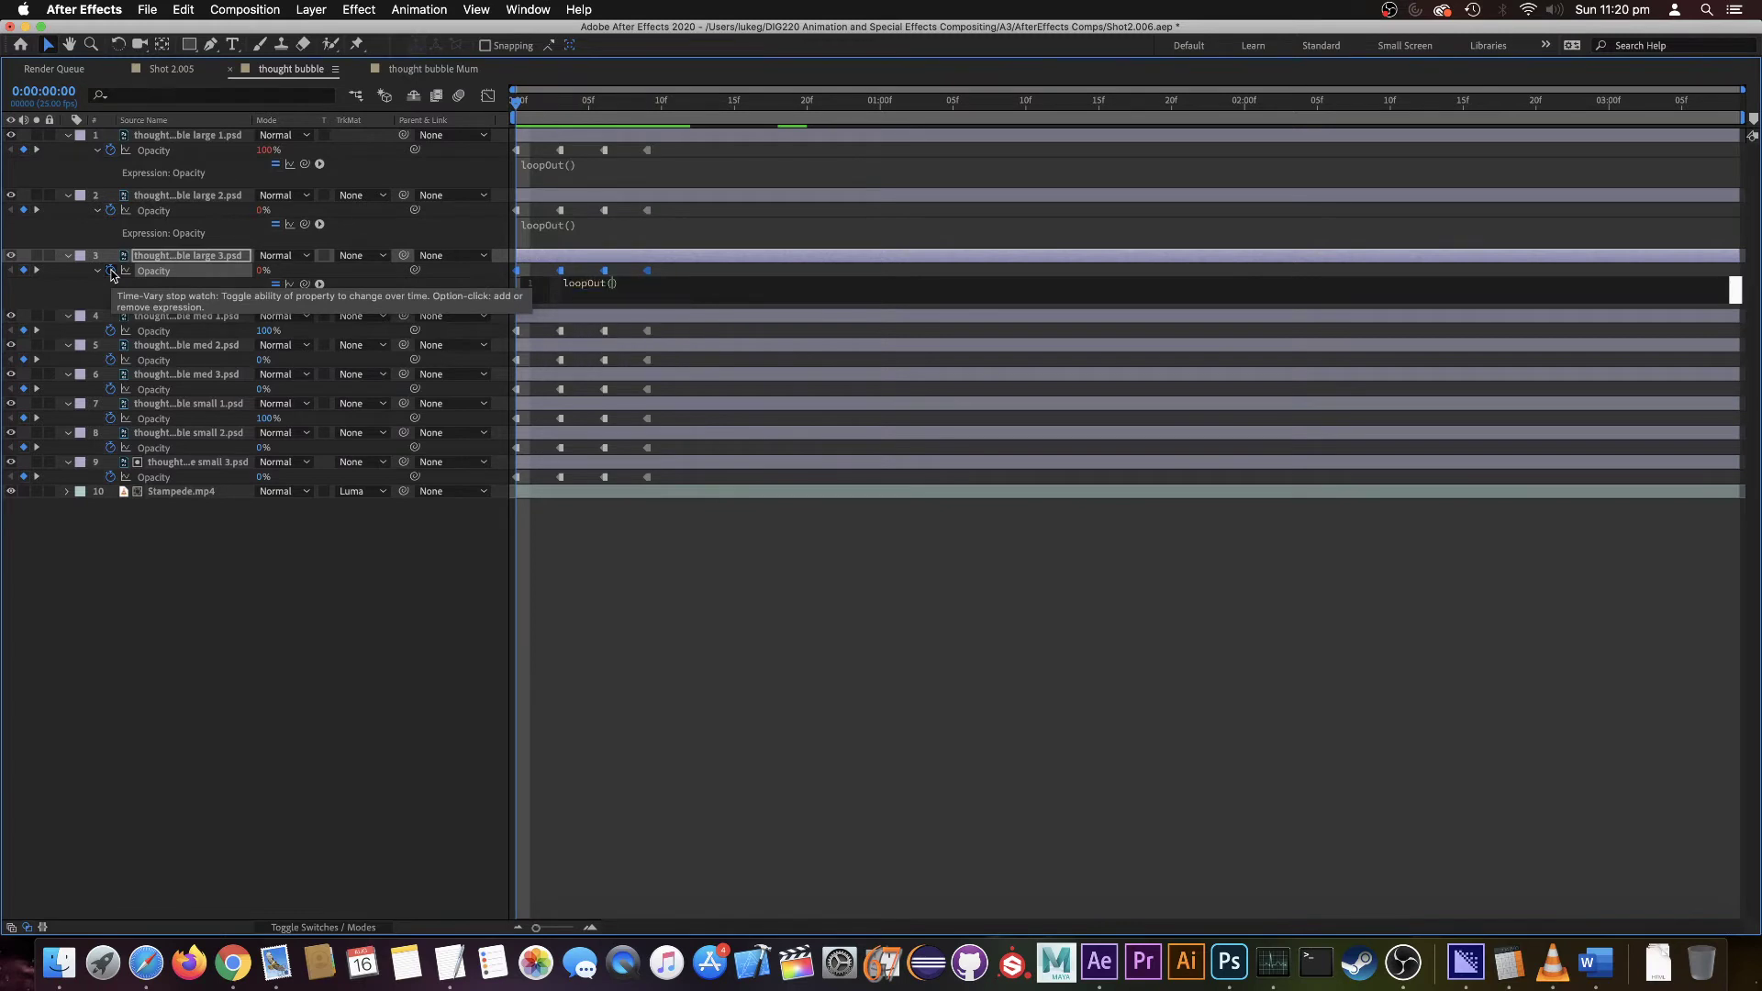
click(110, 331)
alt+click(109, 331)
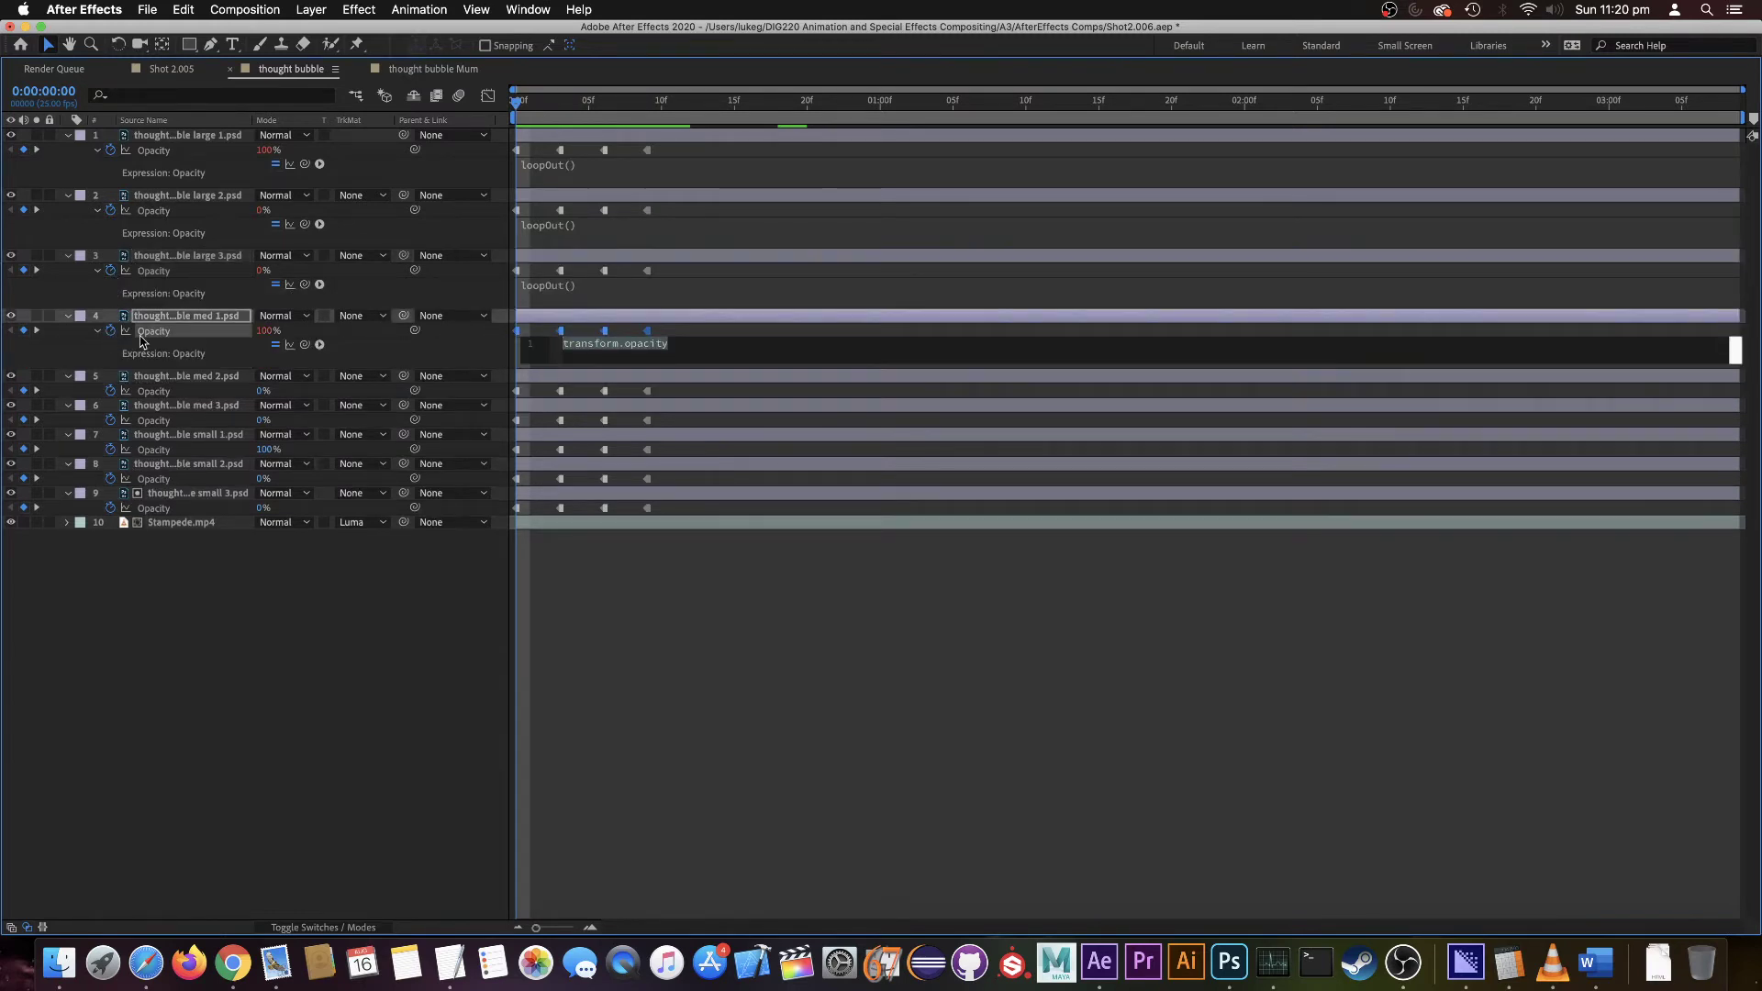
text(loo)
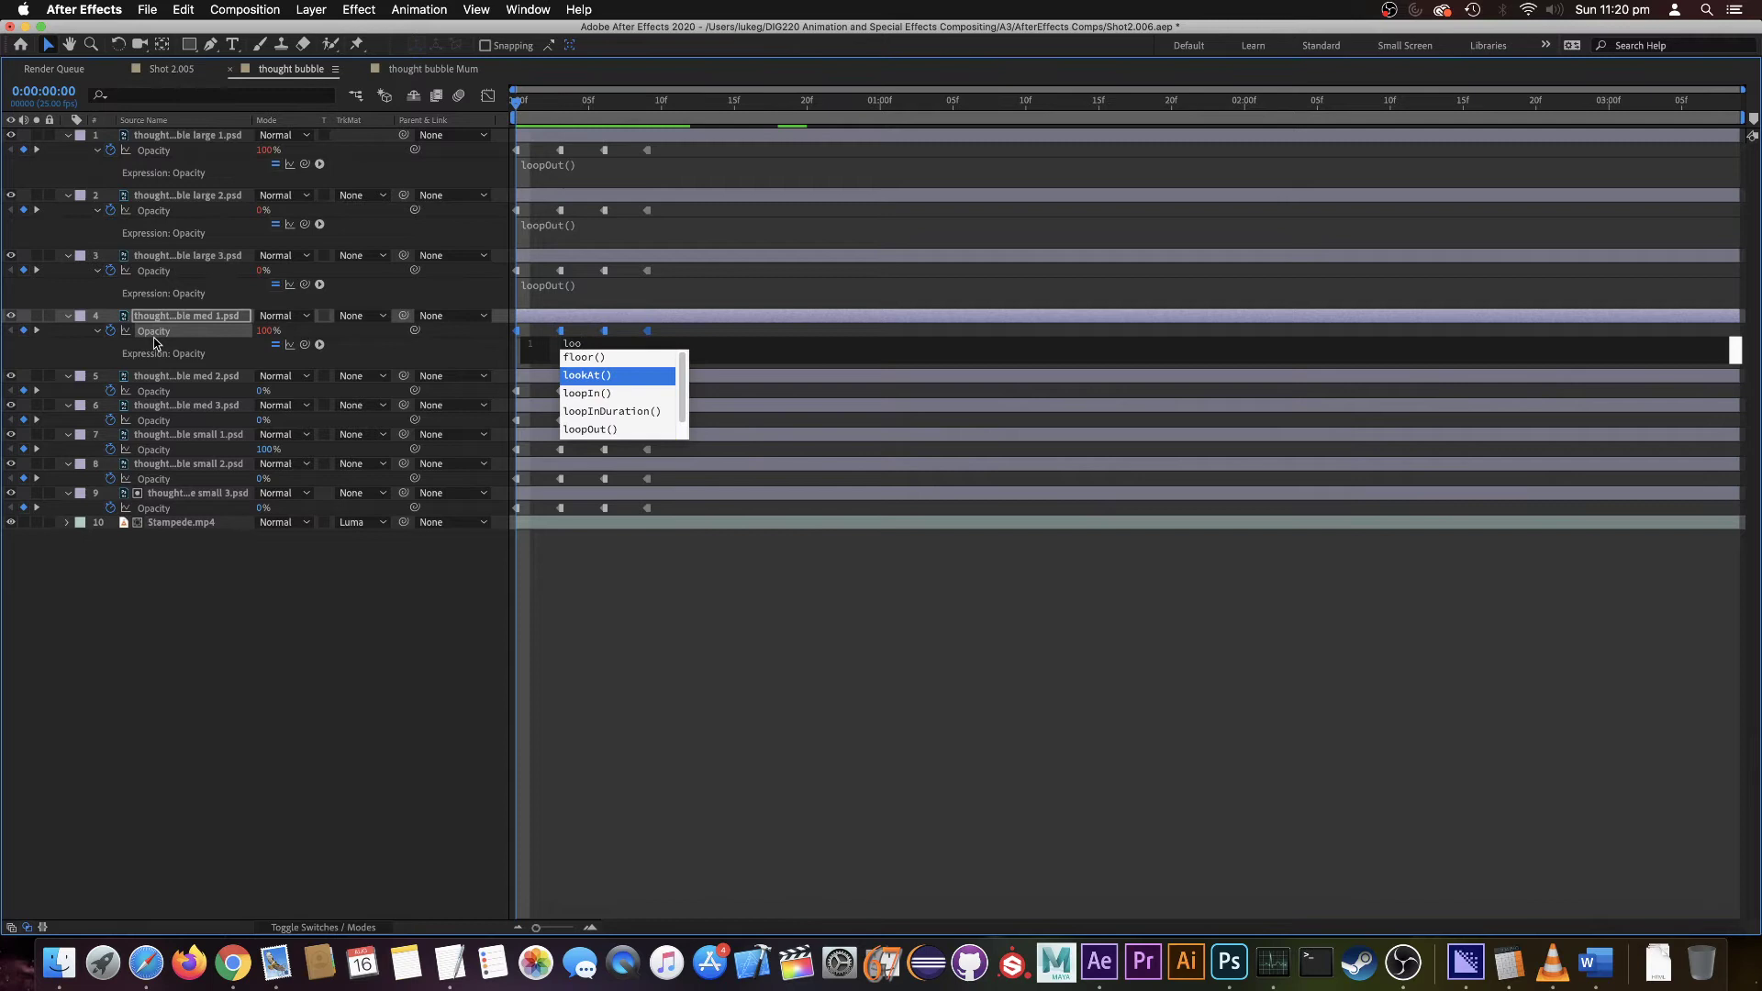
text(po)
key(Return)
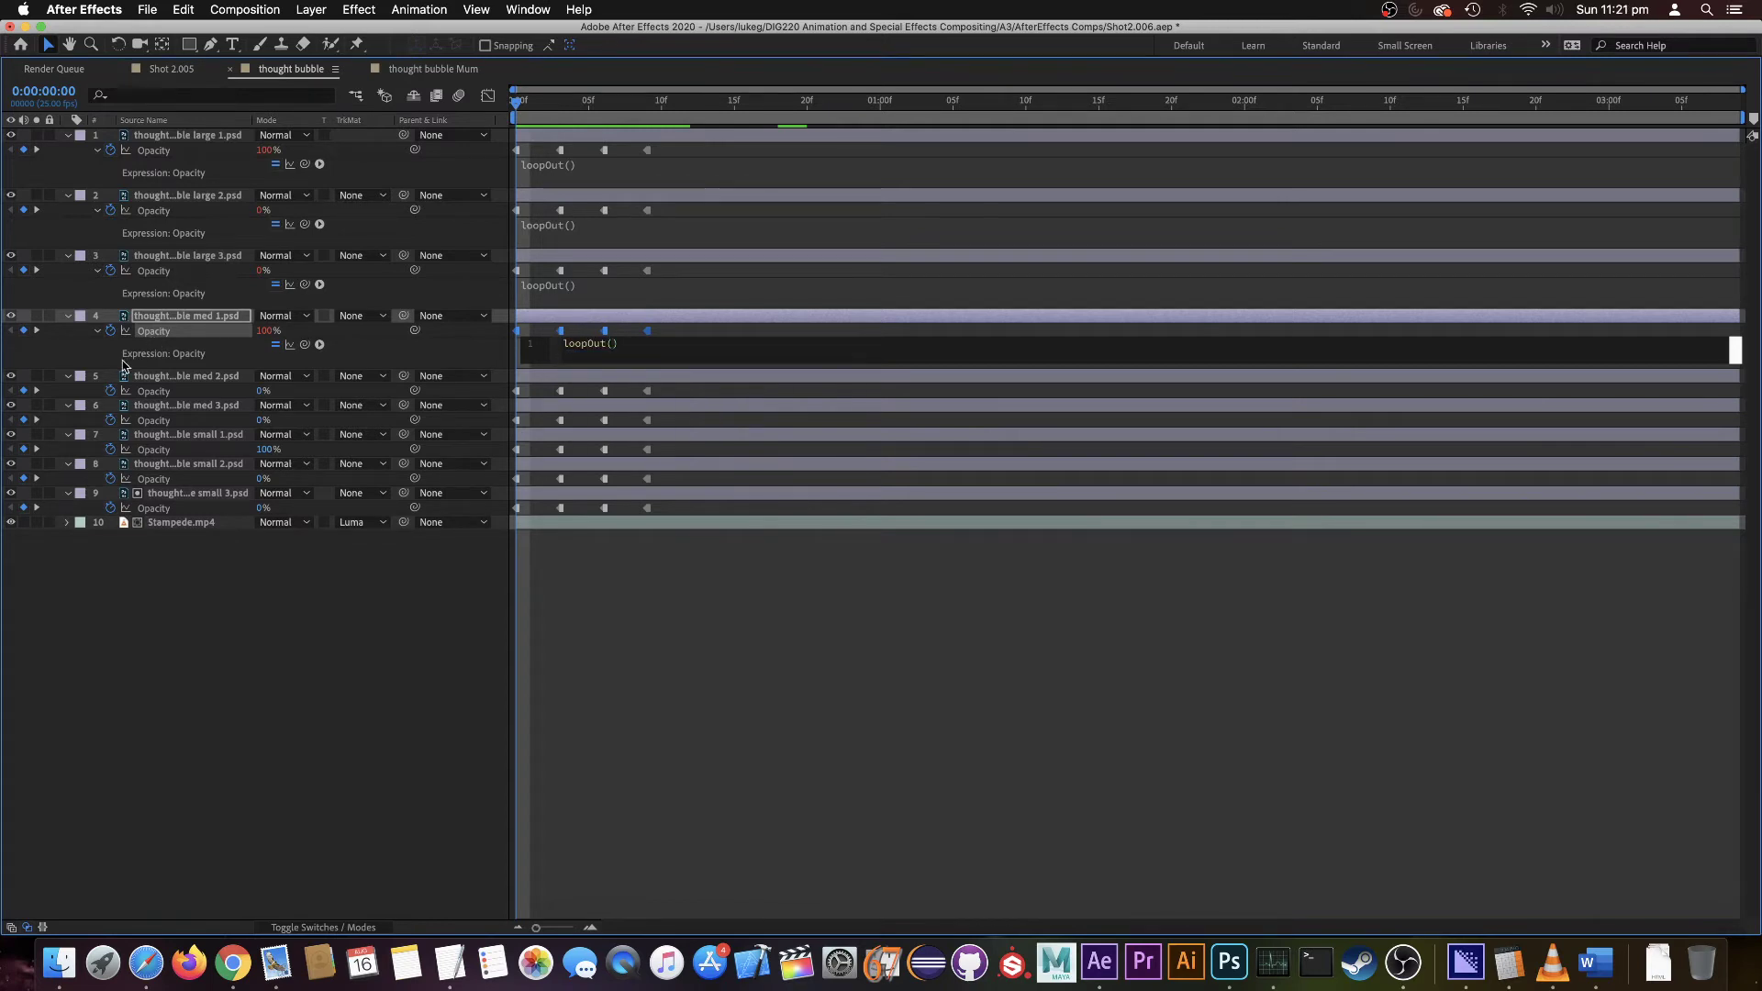
- Add loopOut() expressions to the Opacity of medium bubble layers 5 and 6
click(116, 367)
click(110, 395)
alt+click(110, 392)
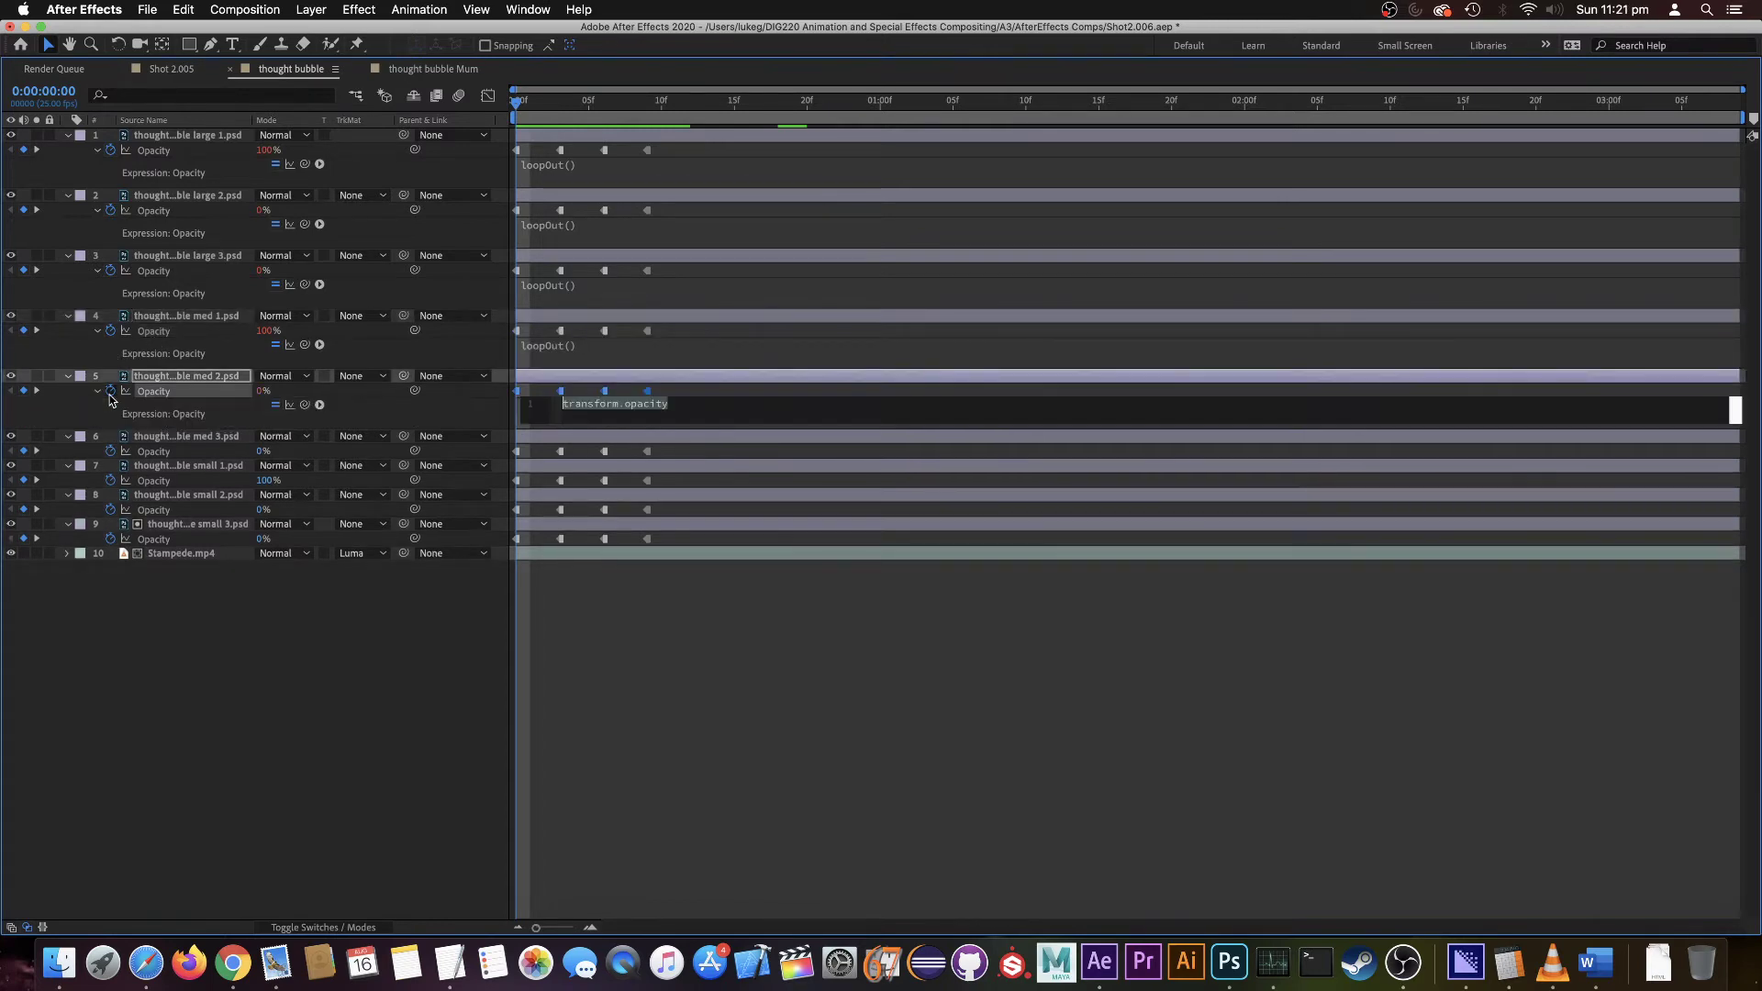
text(lll)
key(BackSpace)
key(BackSpace)
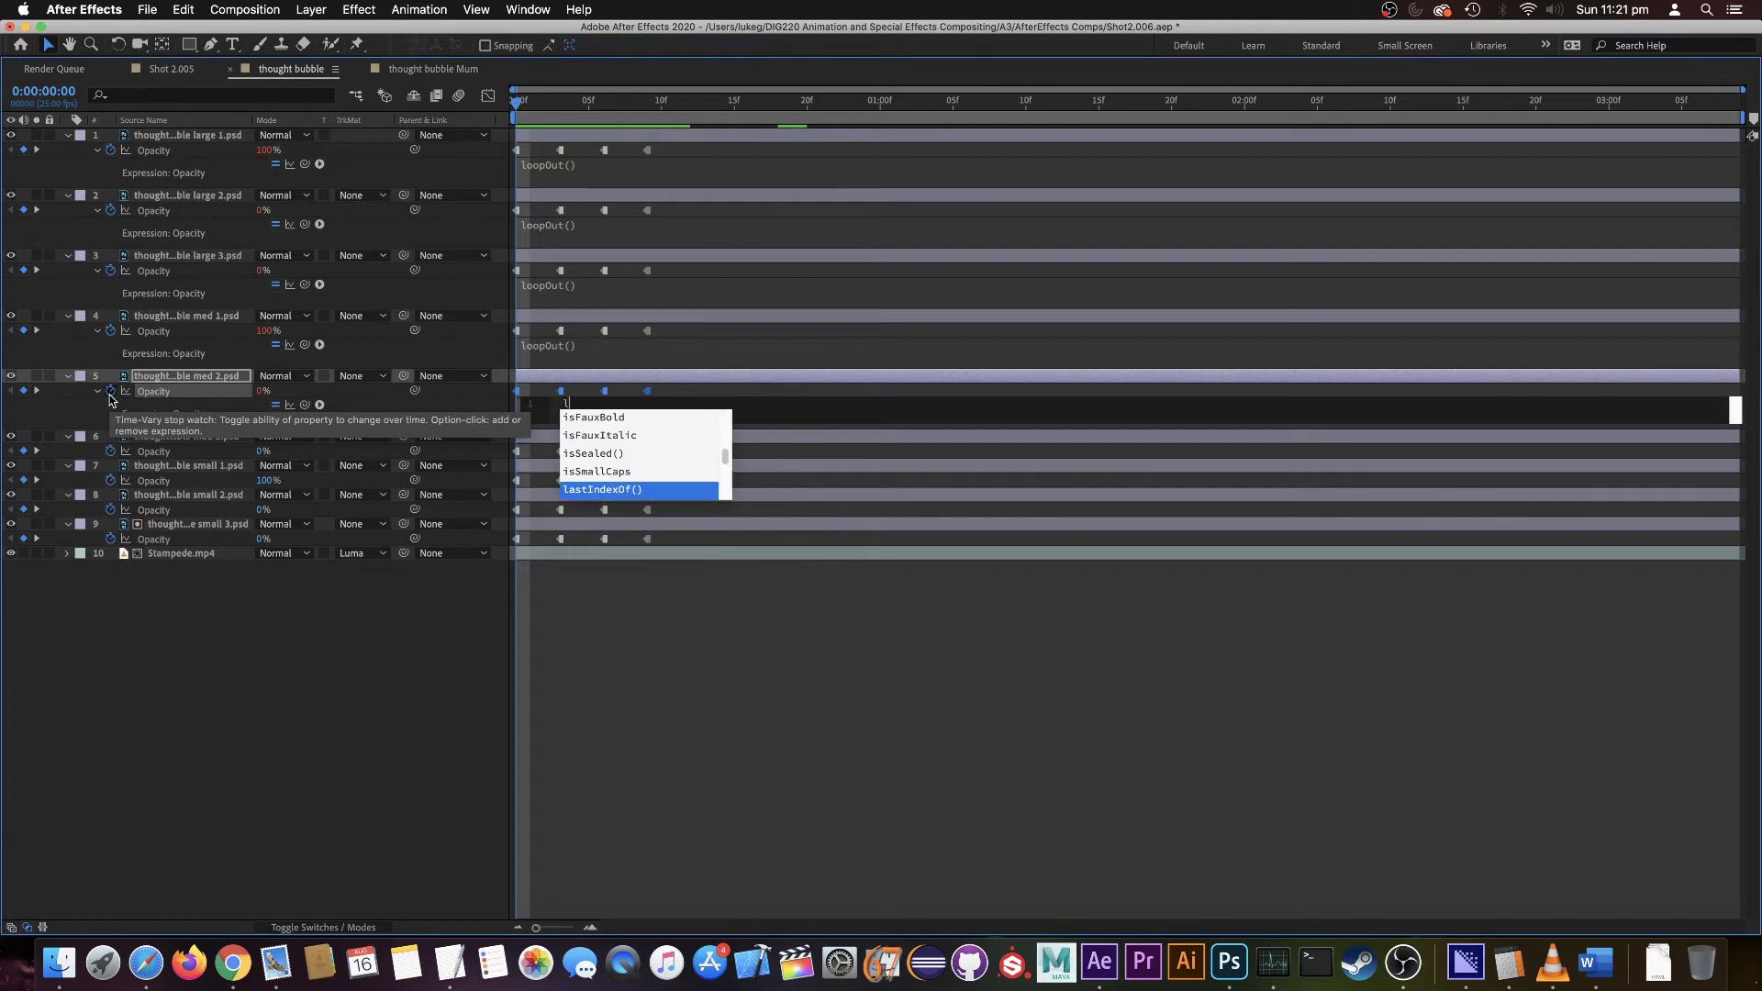
text(oopo)
key(Return)
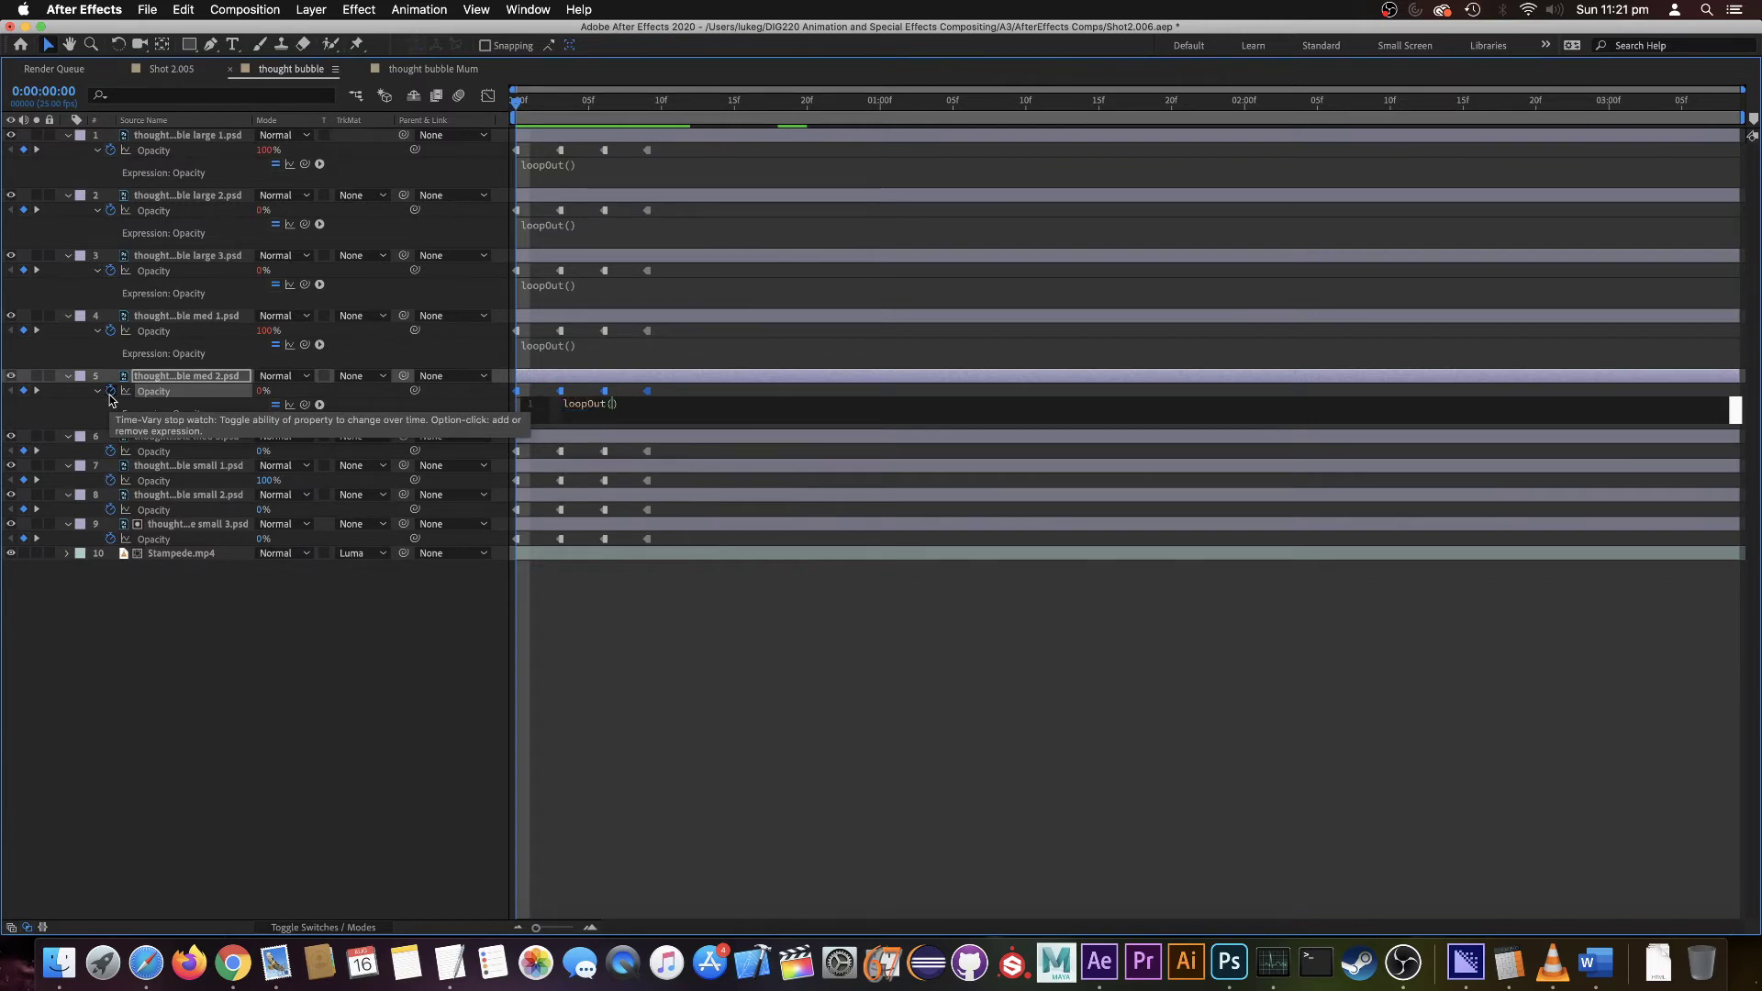
alt+click(110, 450)
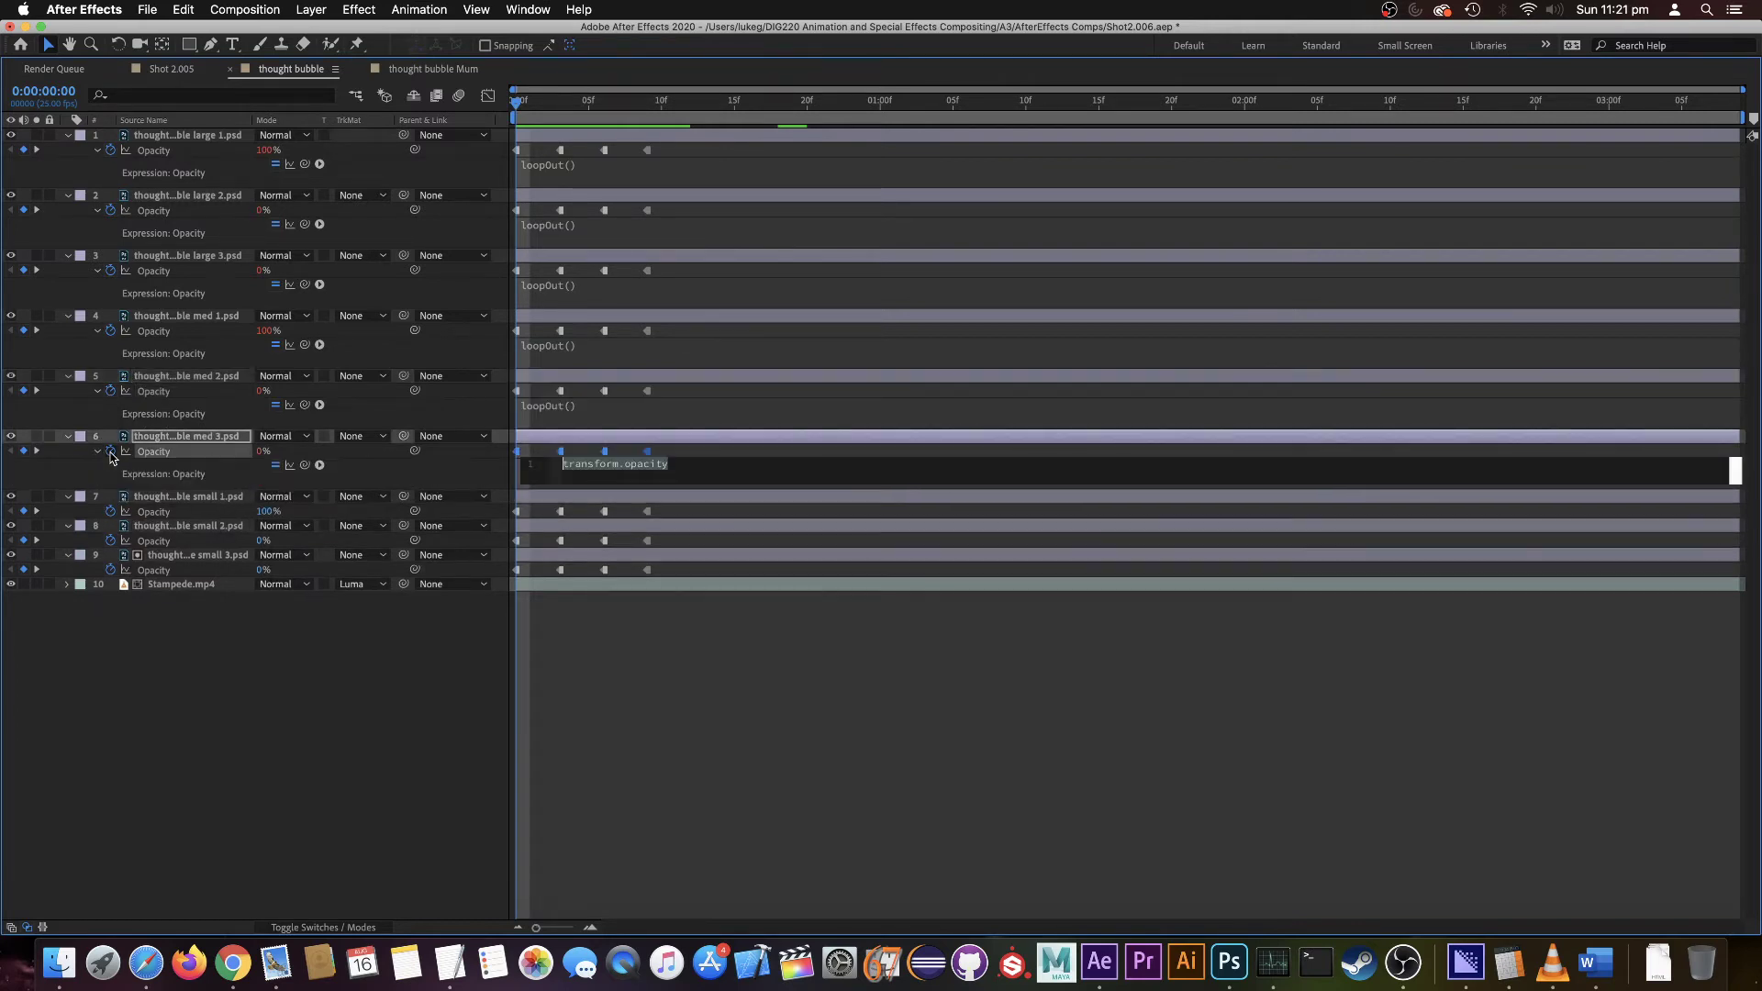
text(loopo)
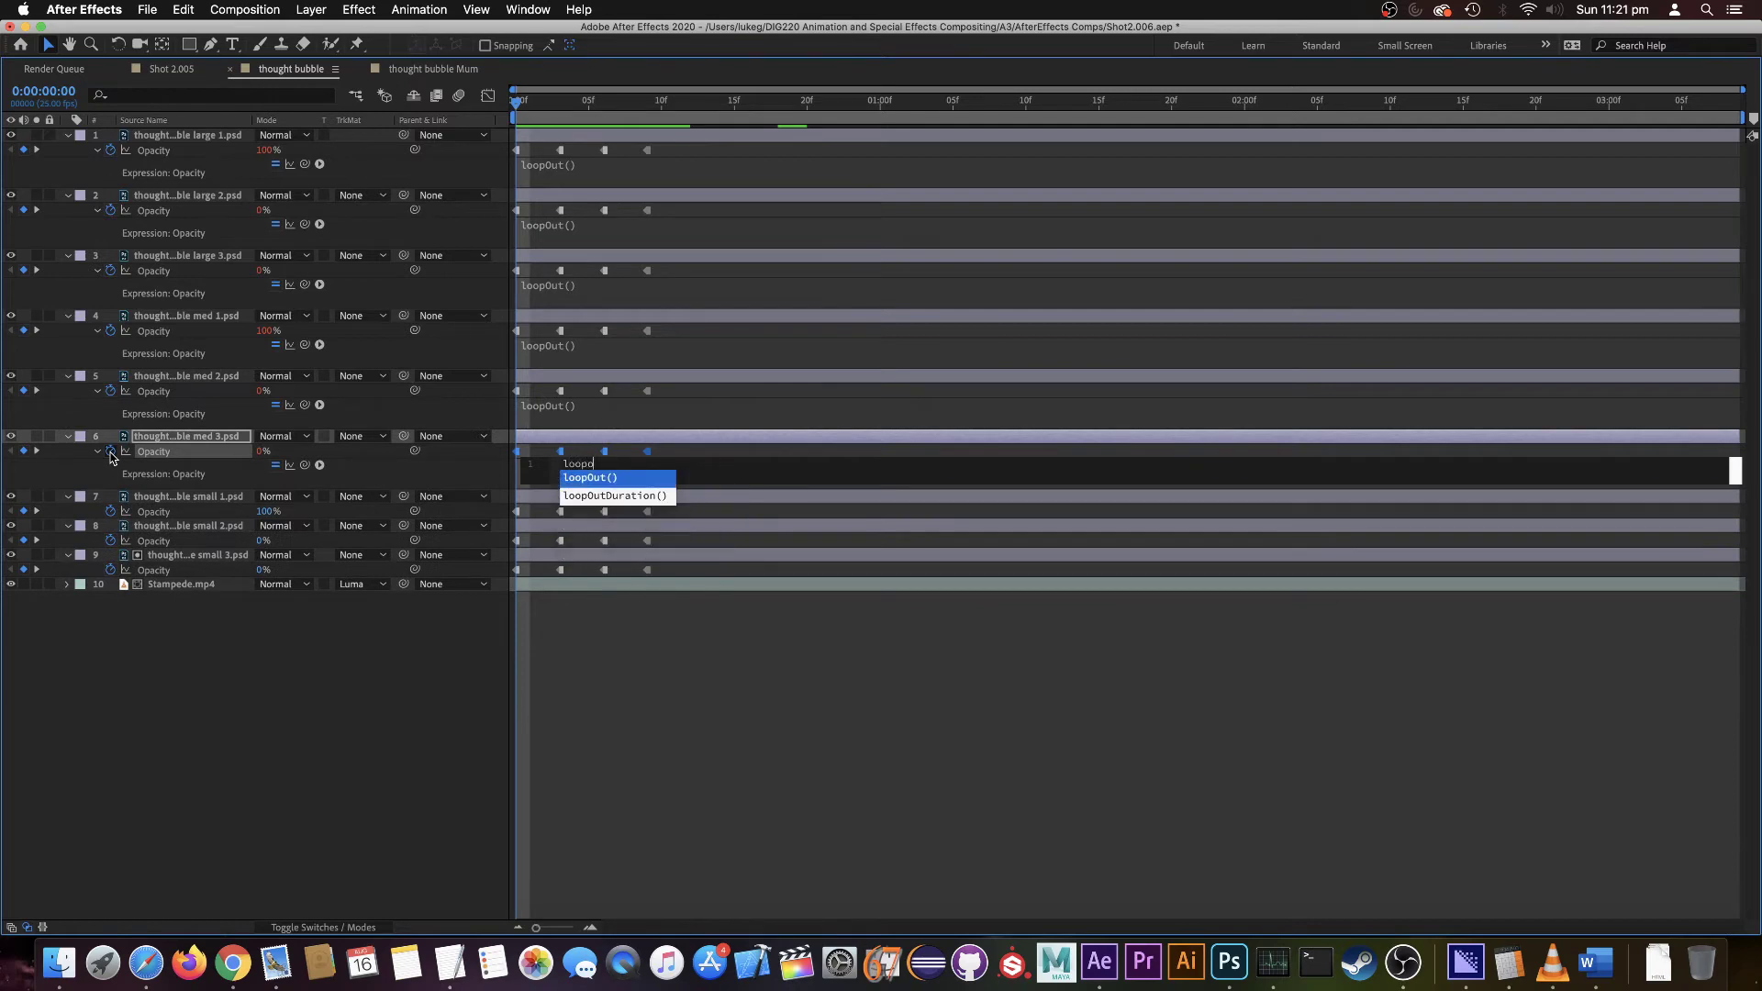
key(Return)
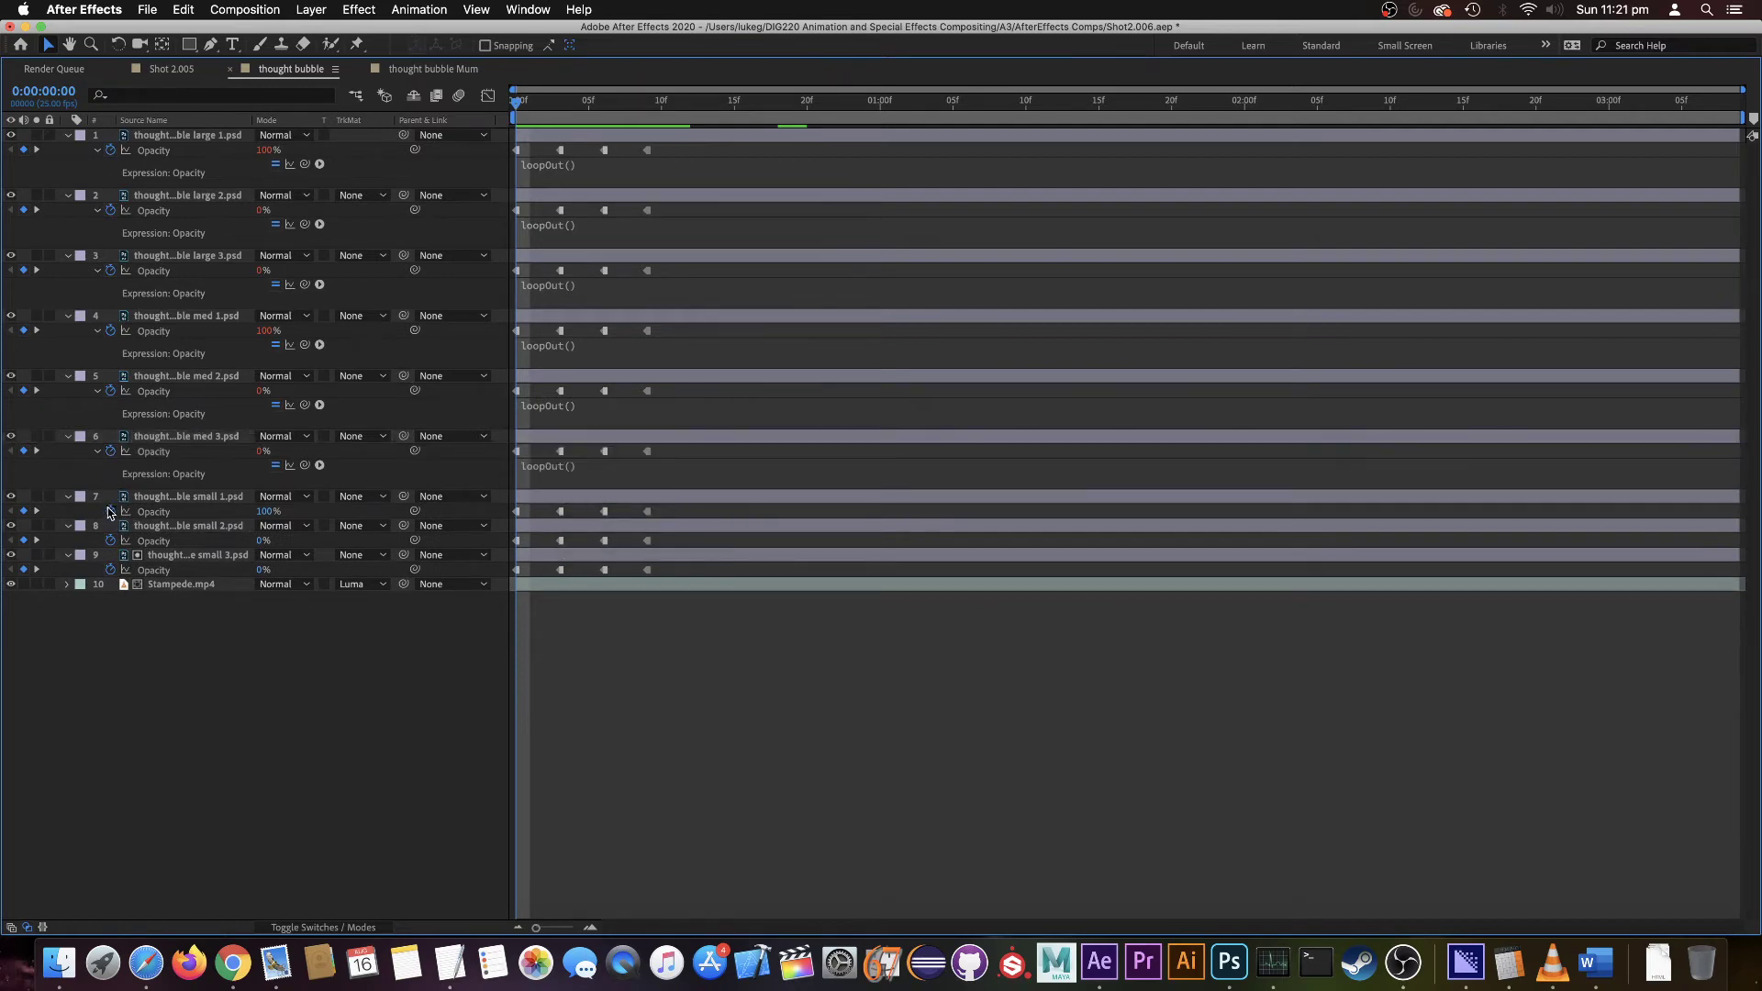
- Add loopOut() expressions to the Opacity of small bubble layers 7, 8 and 9
alt+click(110, 511)
text(loopo)
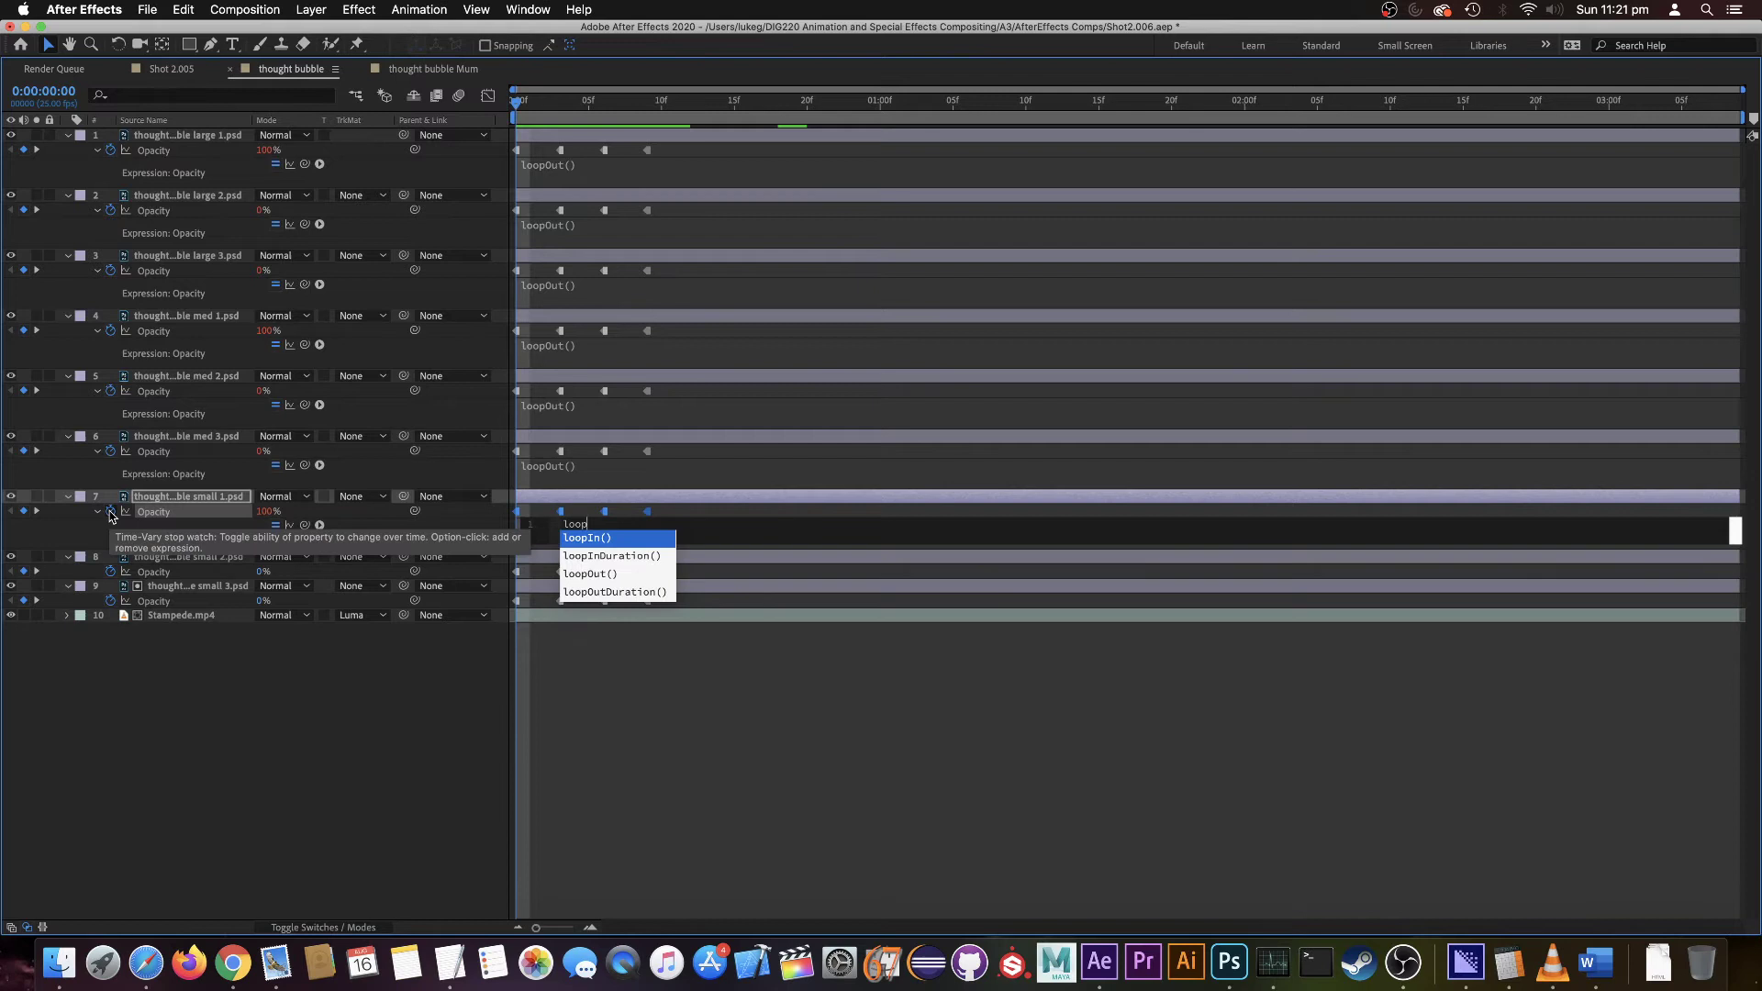
key(Return)
click(104, 536)
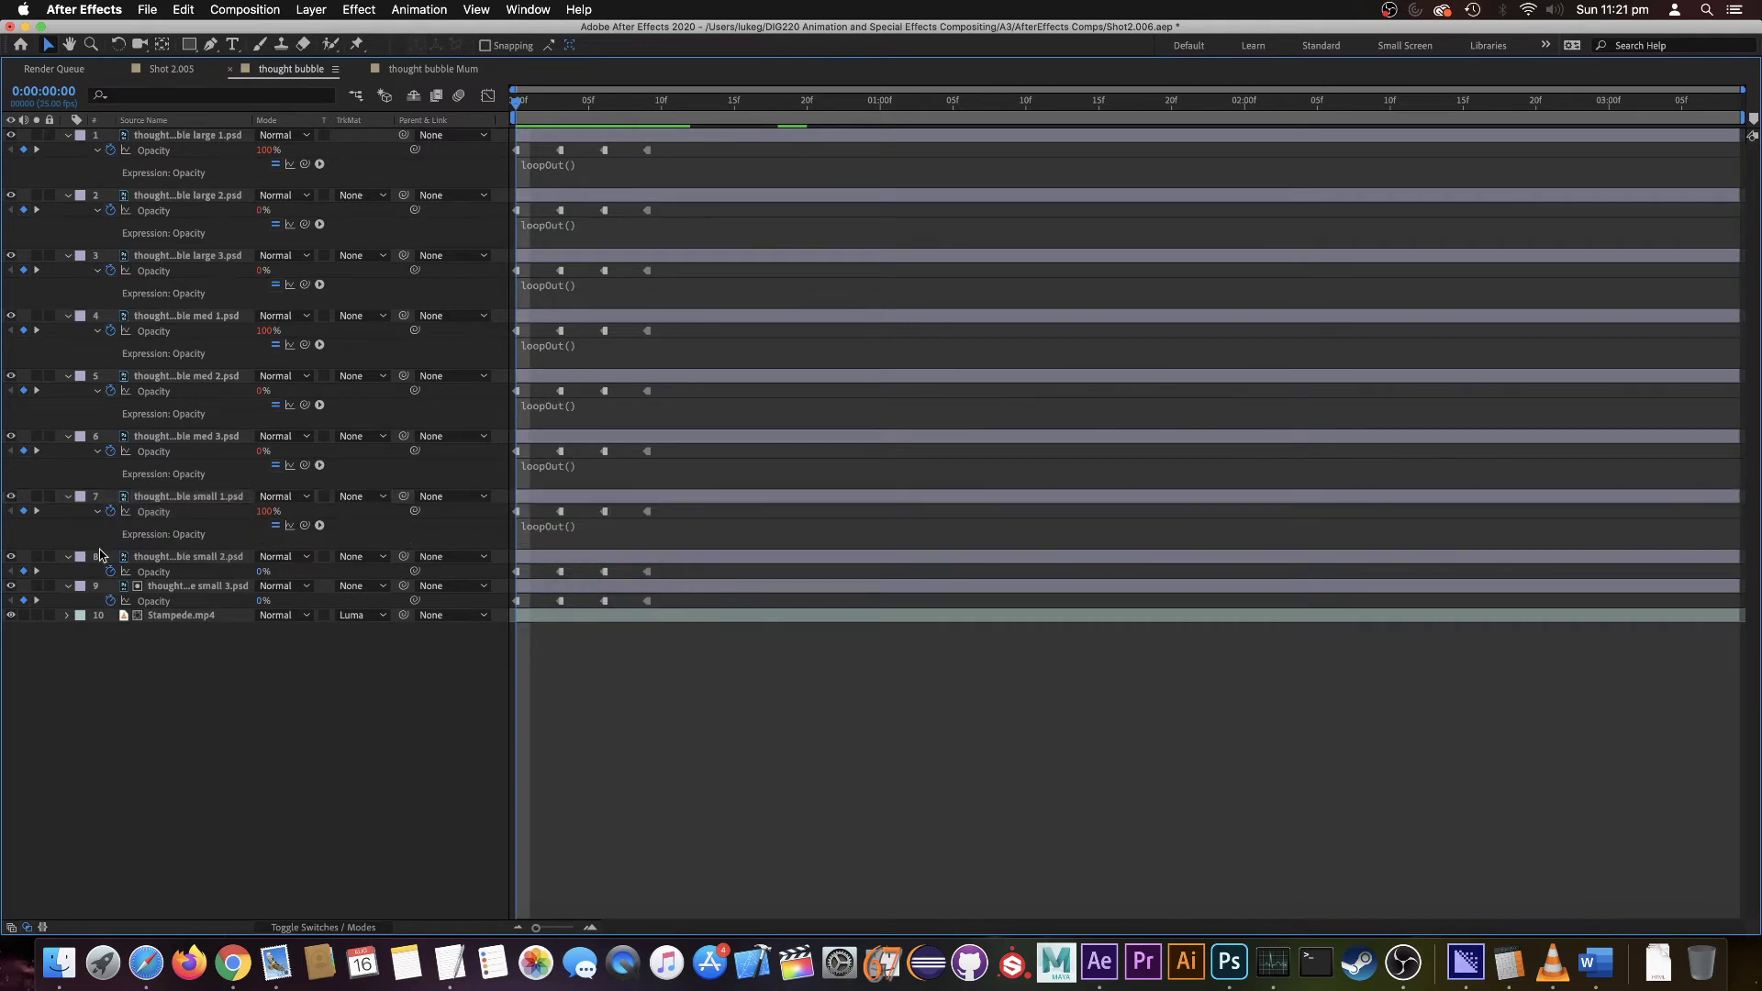
alt+click(110, 571)
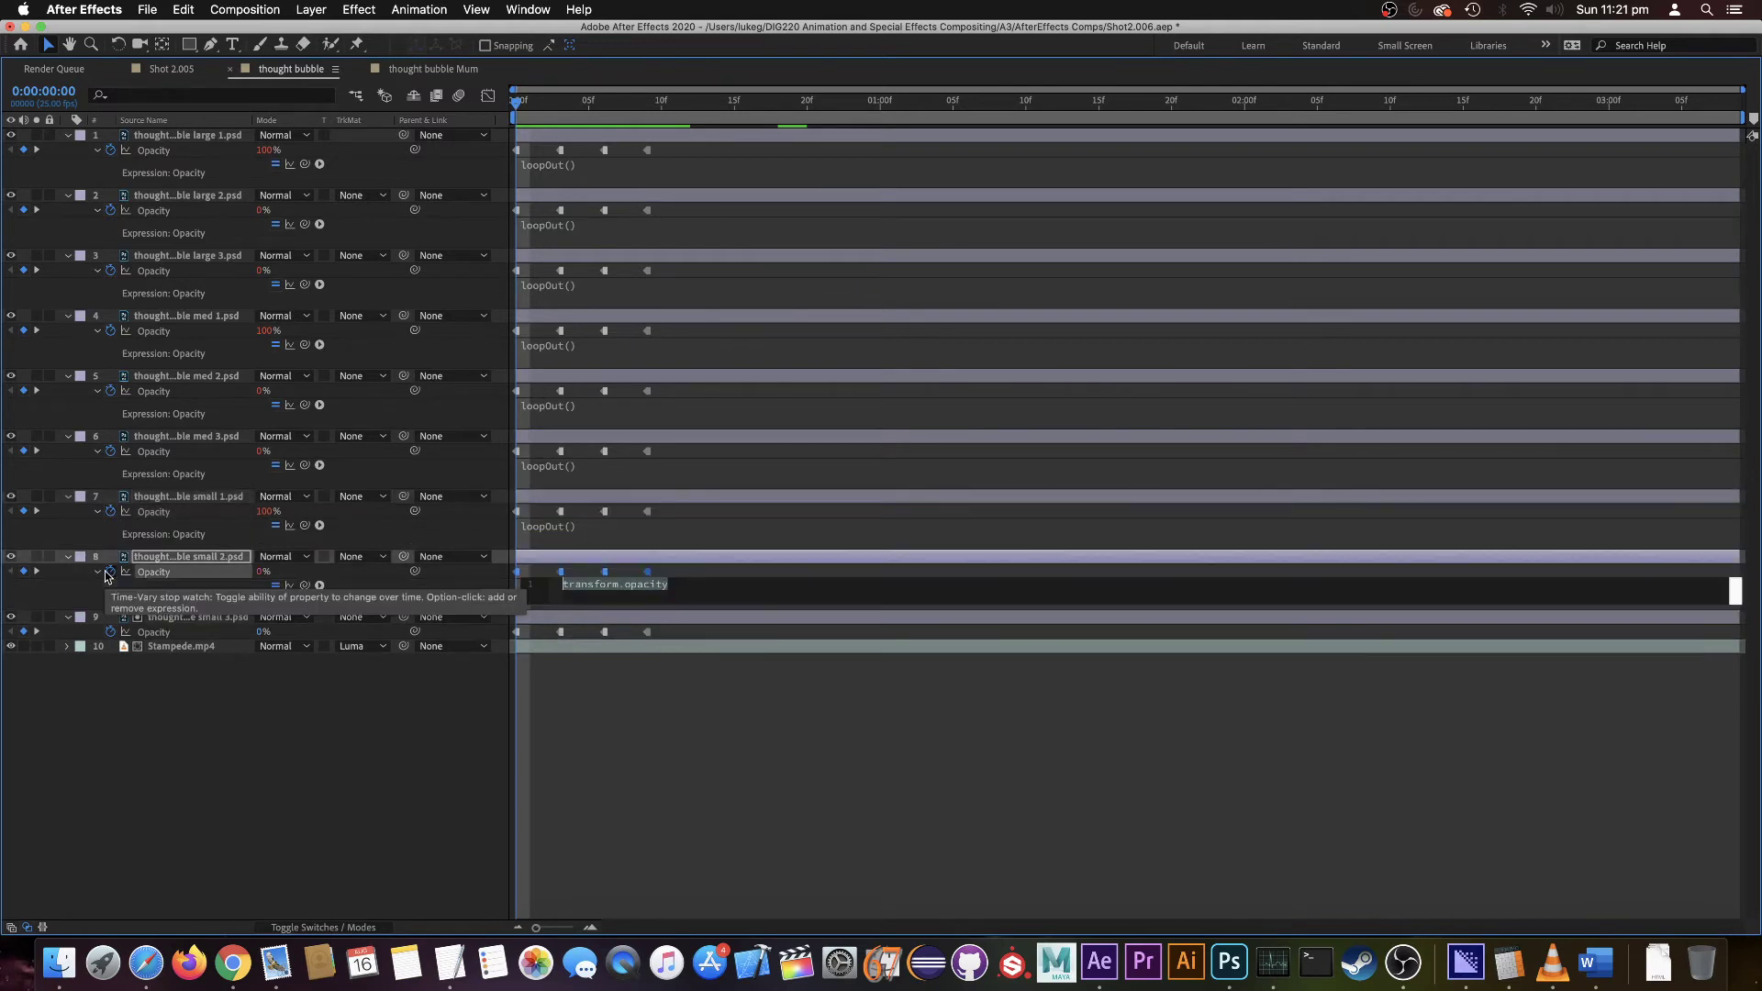
text(loopo)
key(Return)
alt+click(110, 631)
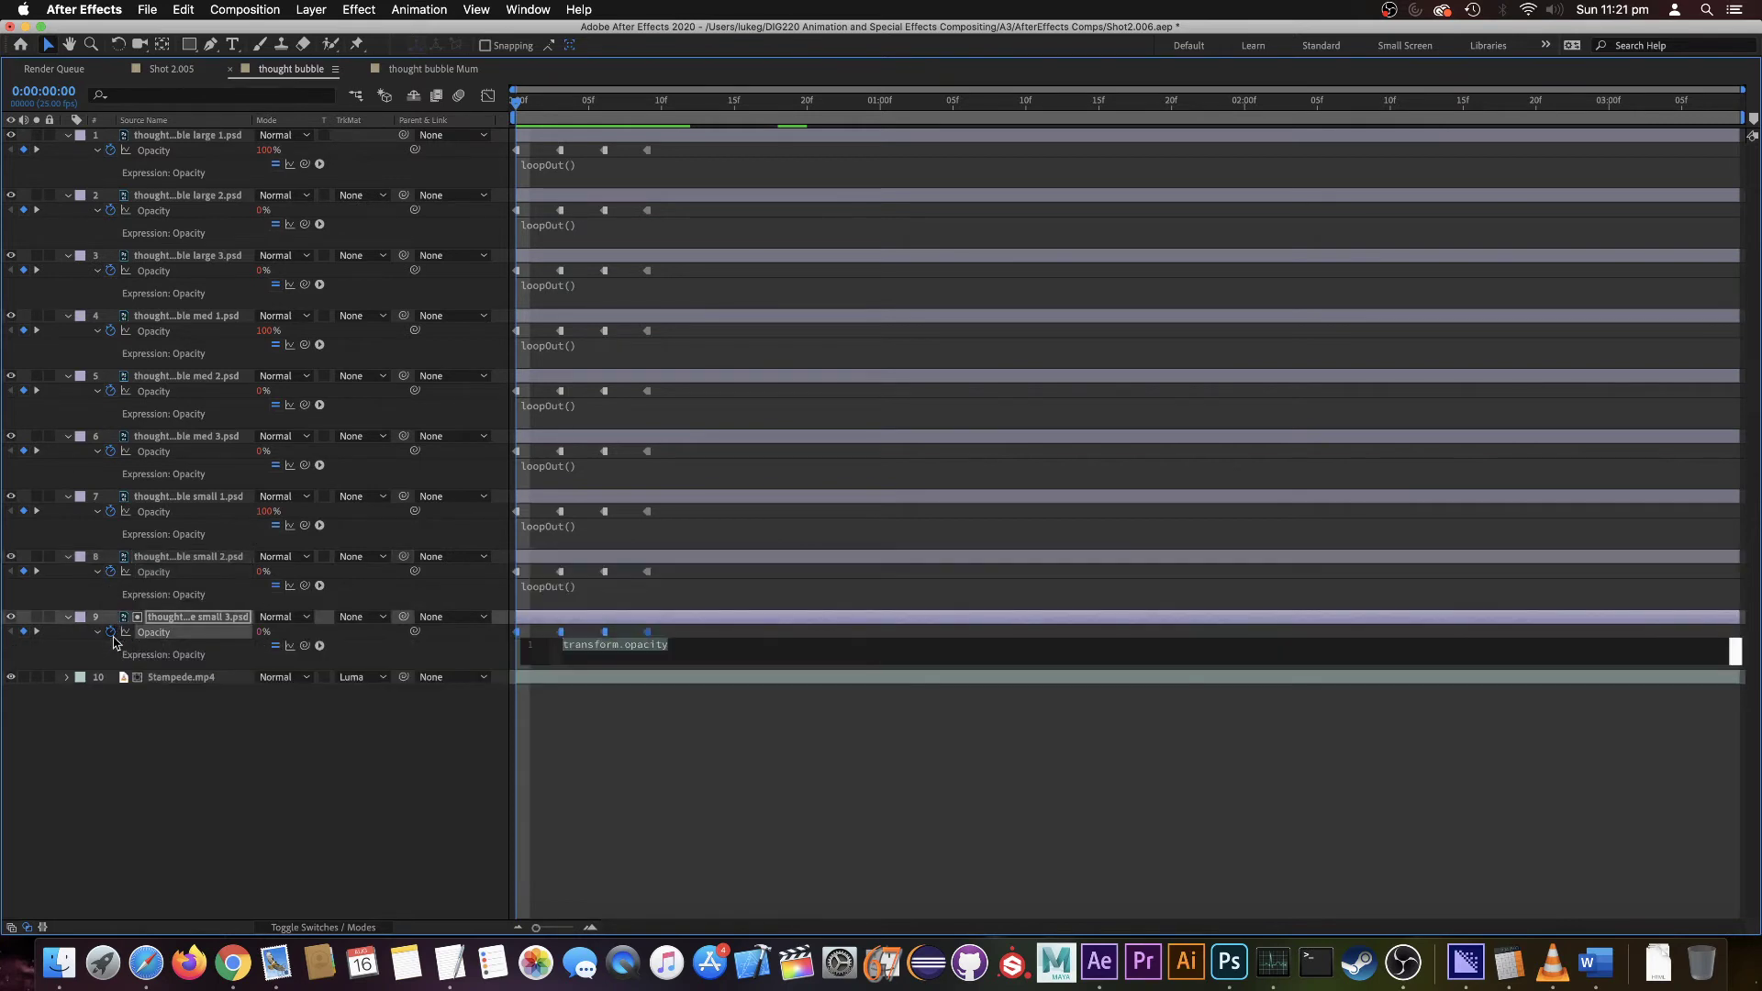
text(loopOut()
click(138, 763)
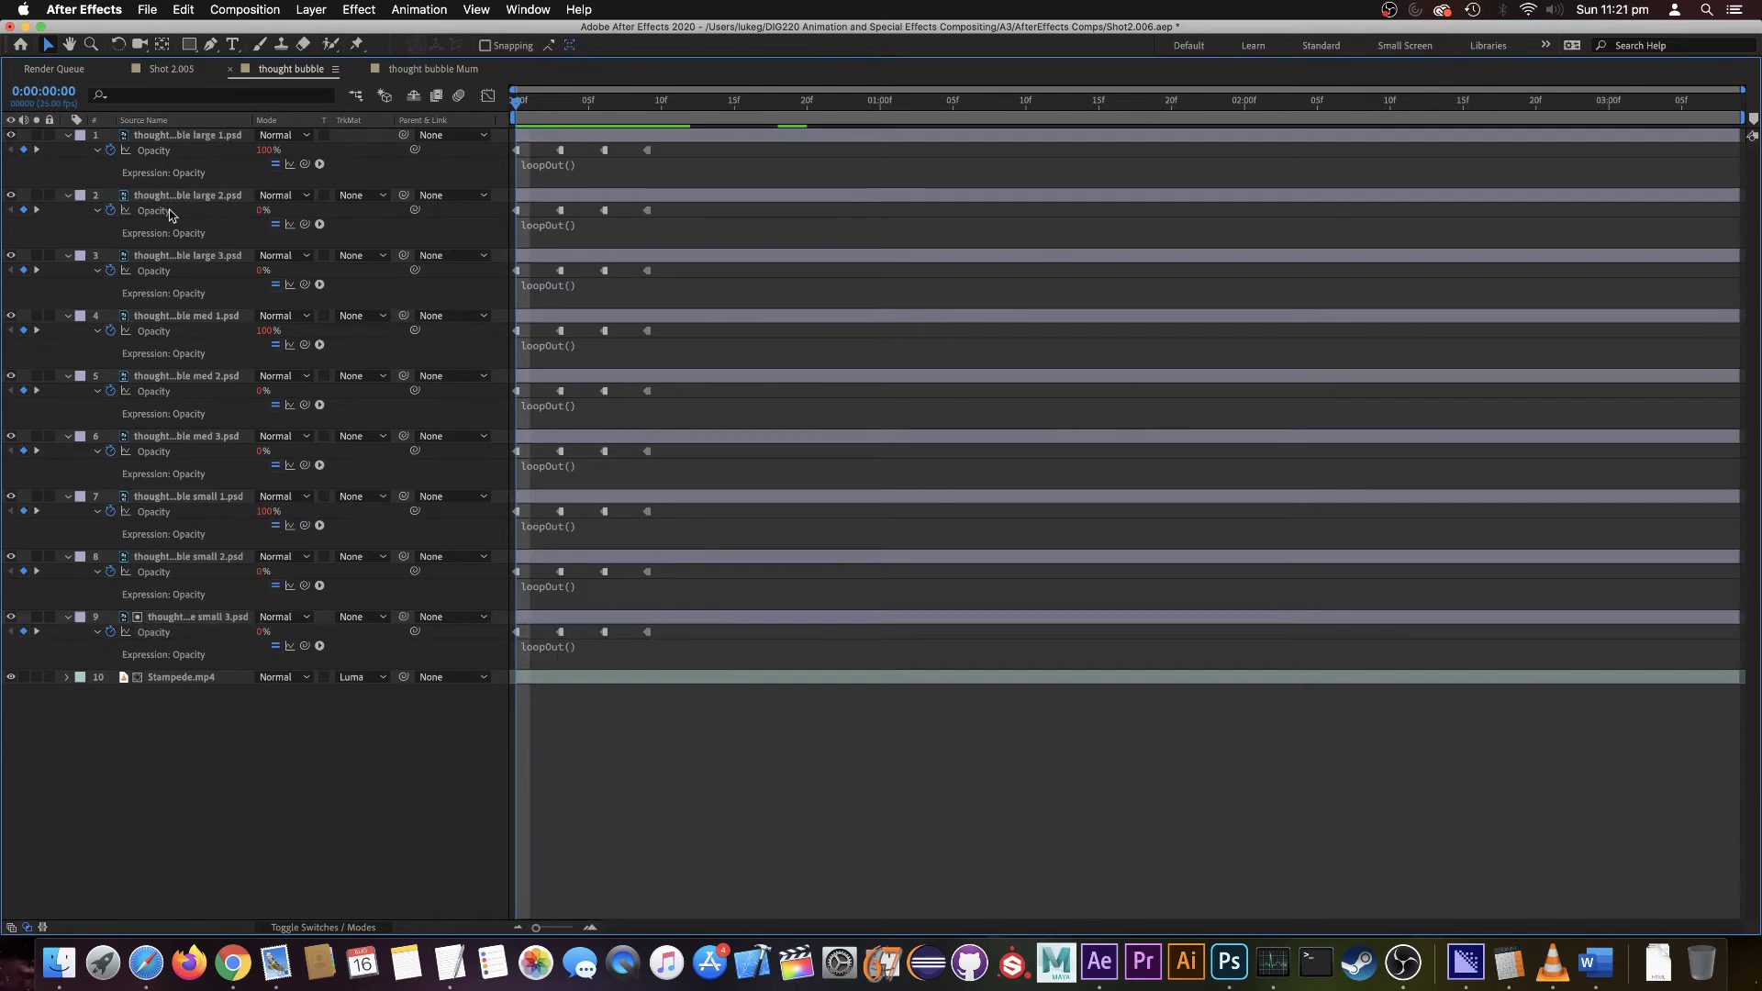
- Restore the workspace and preview the bubble cycling continuously past frame 9
key(grave)
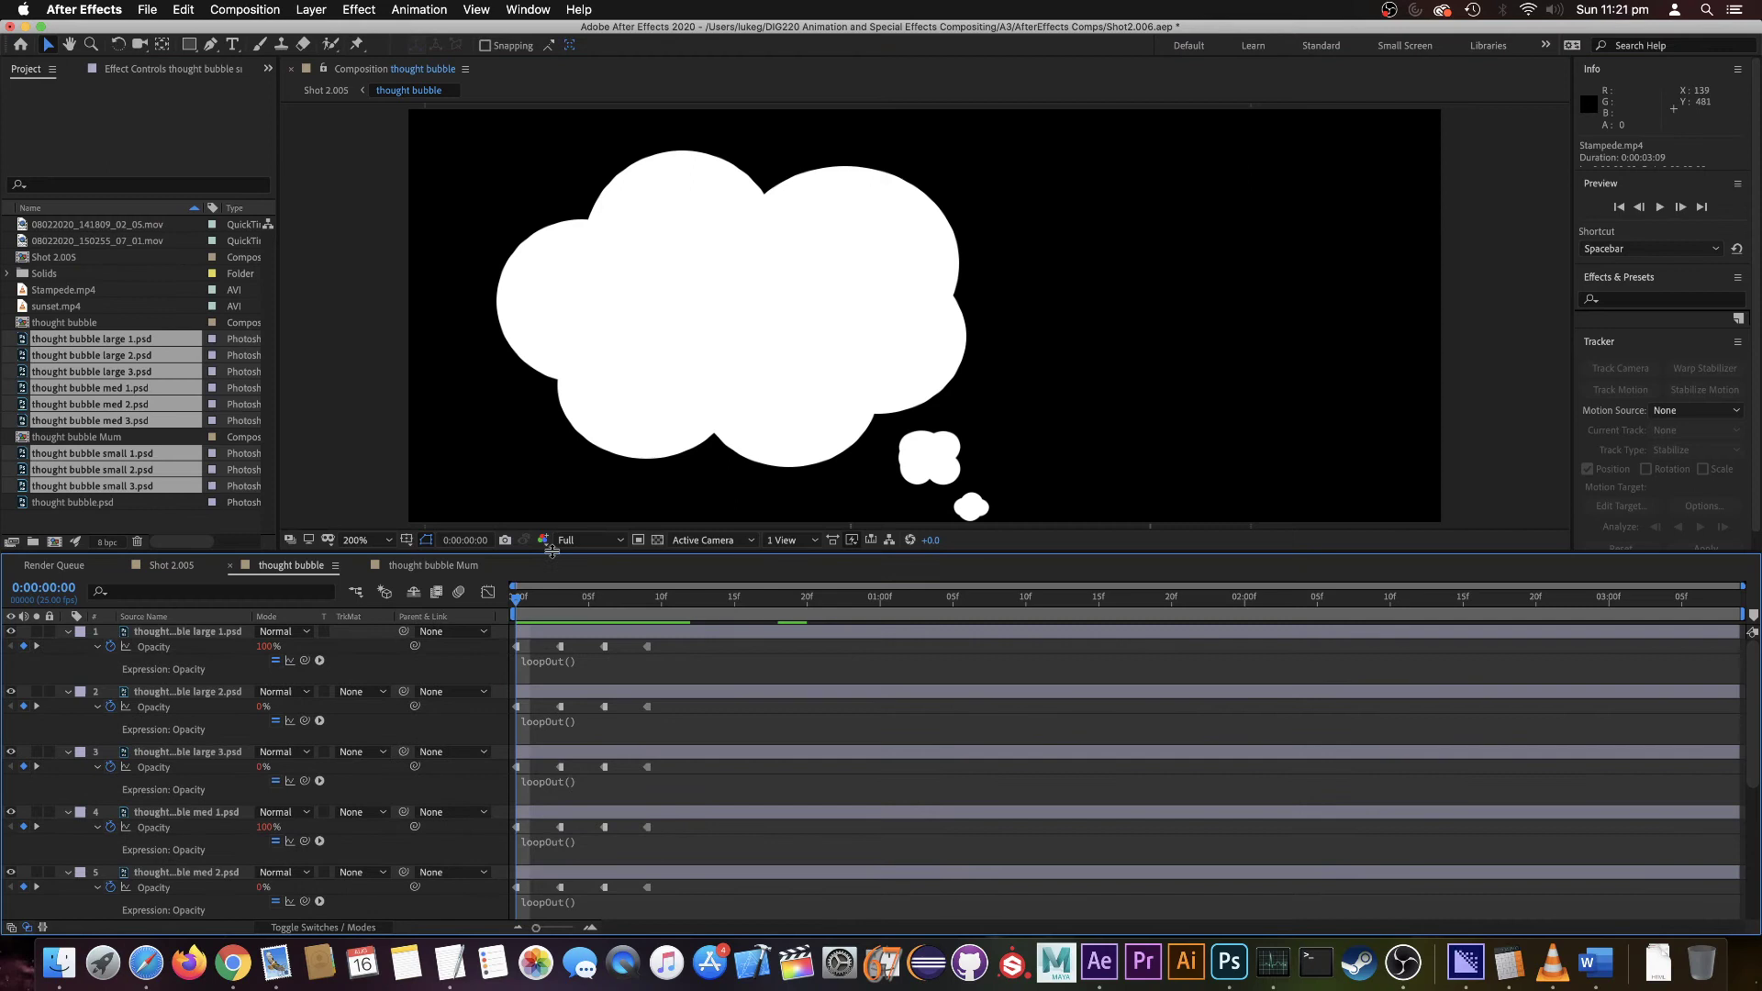
key(space)
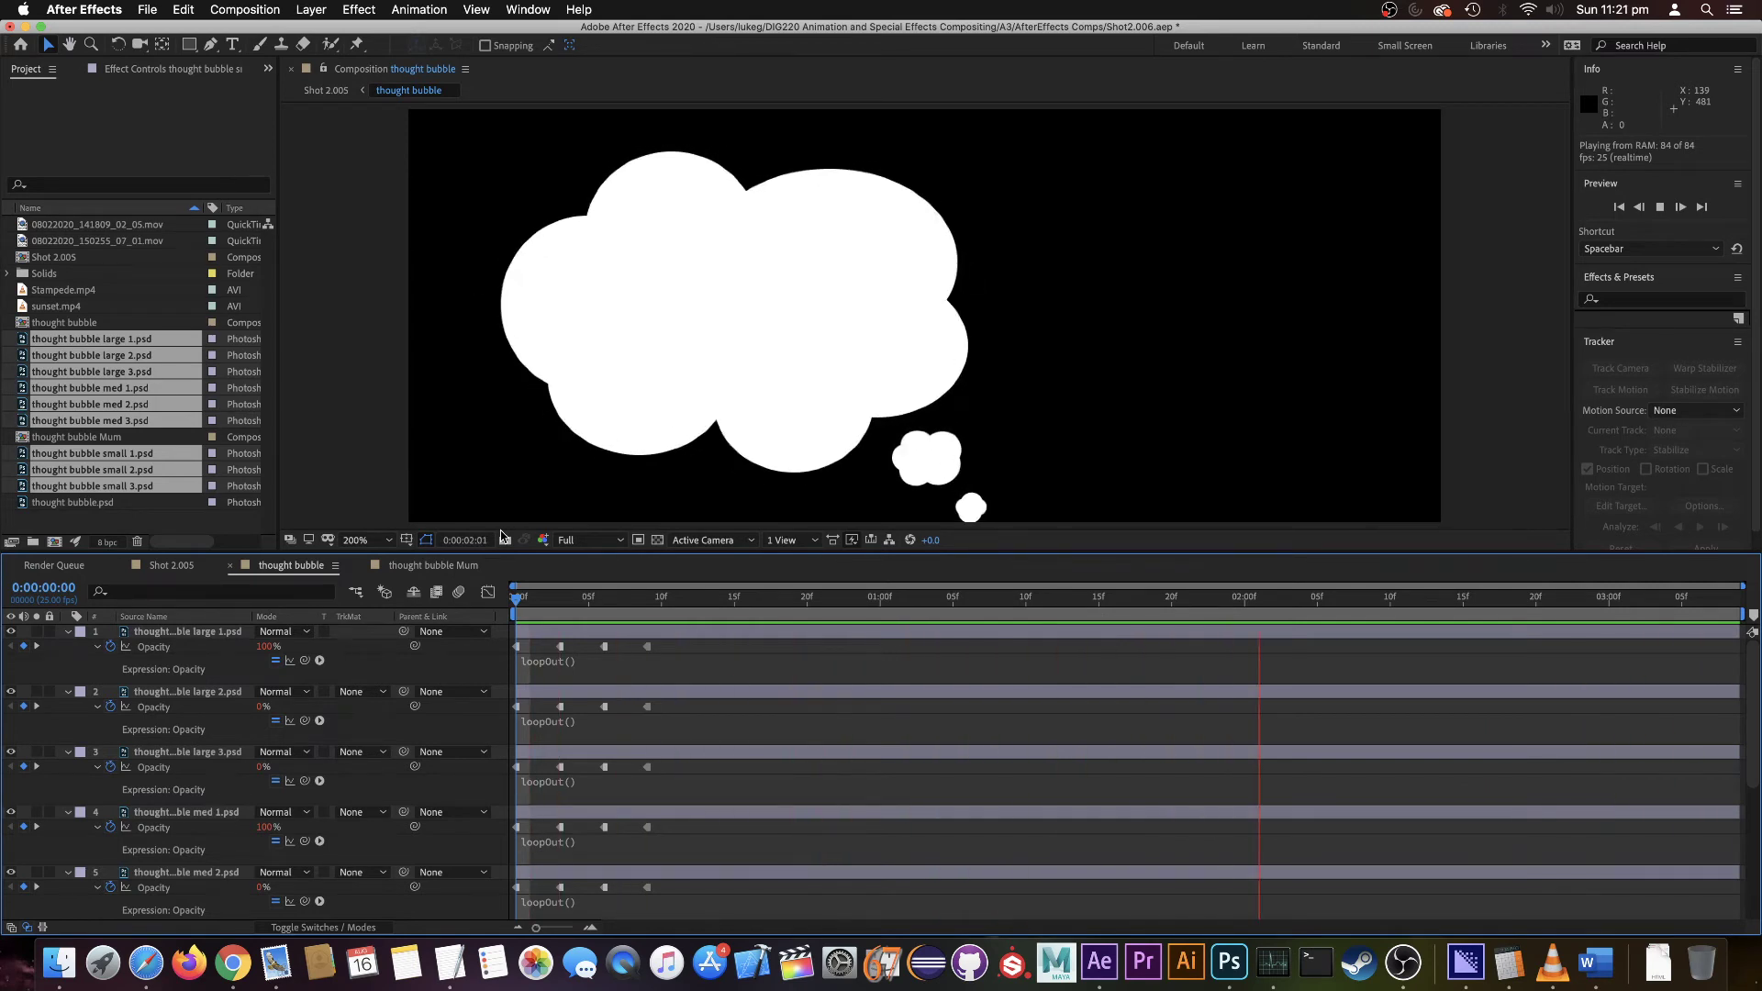
key(space)
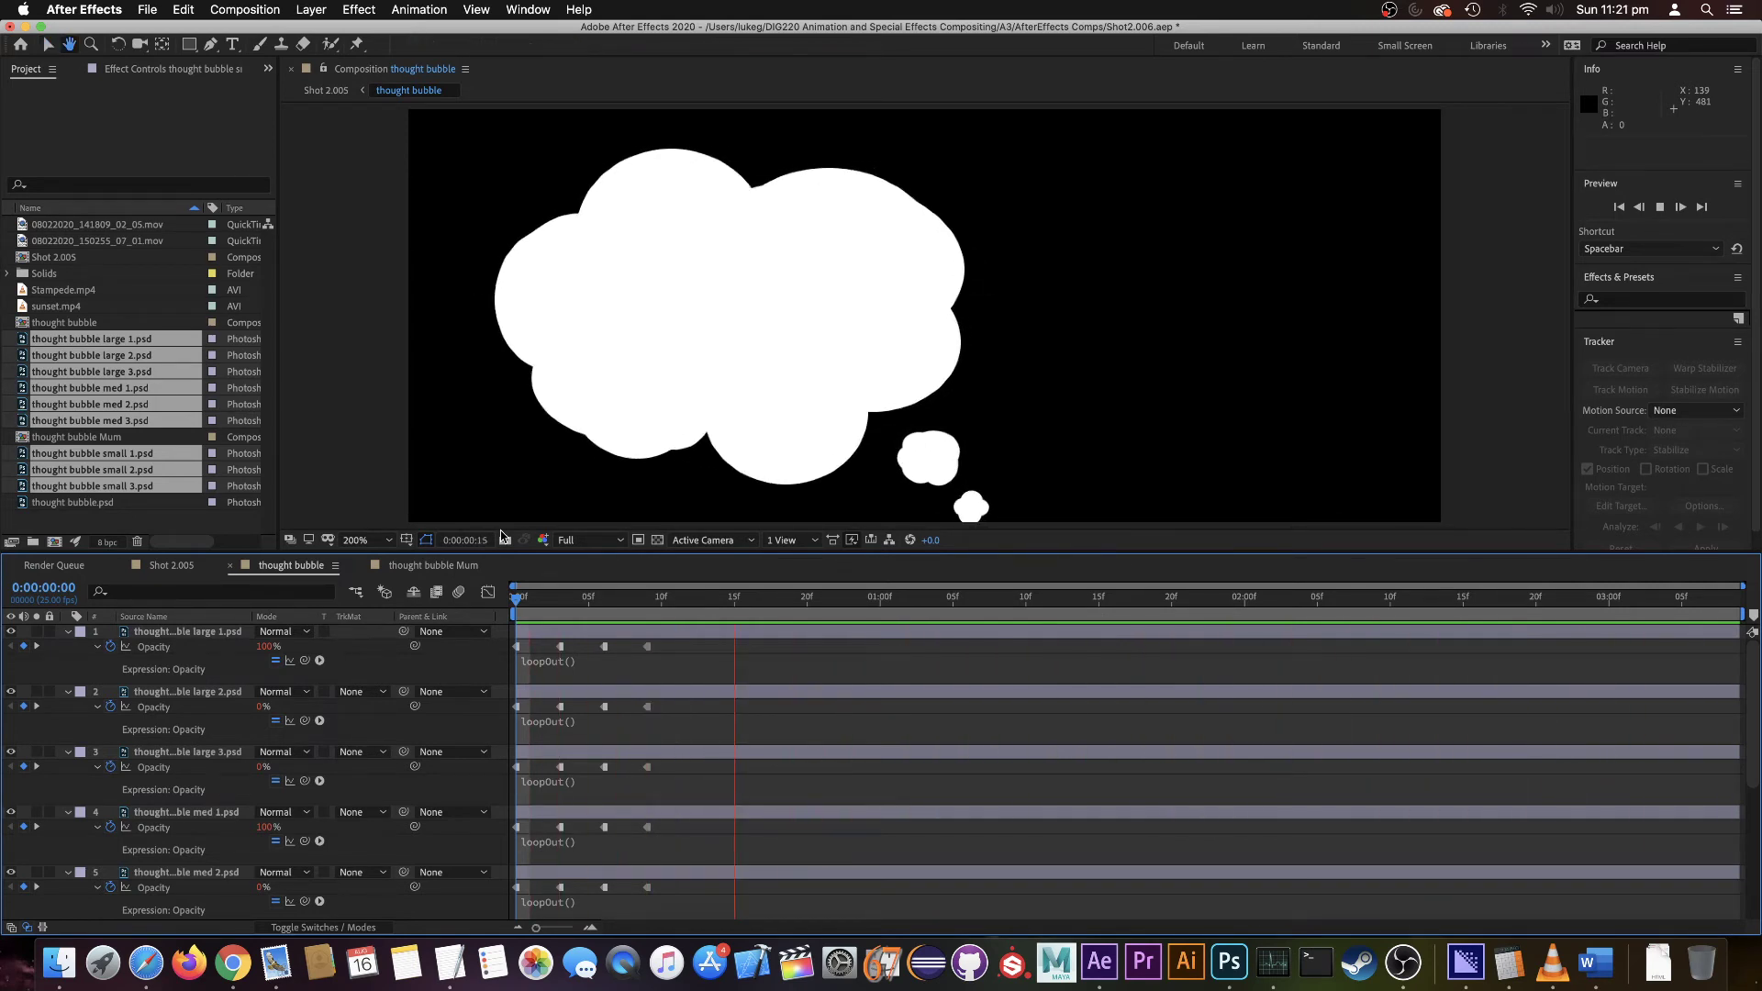
scroll(353, 642, down, 1)
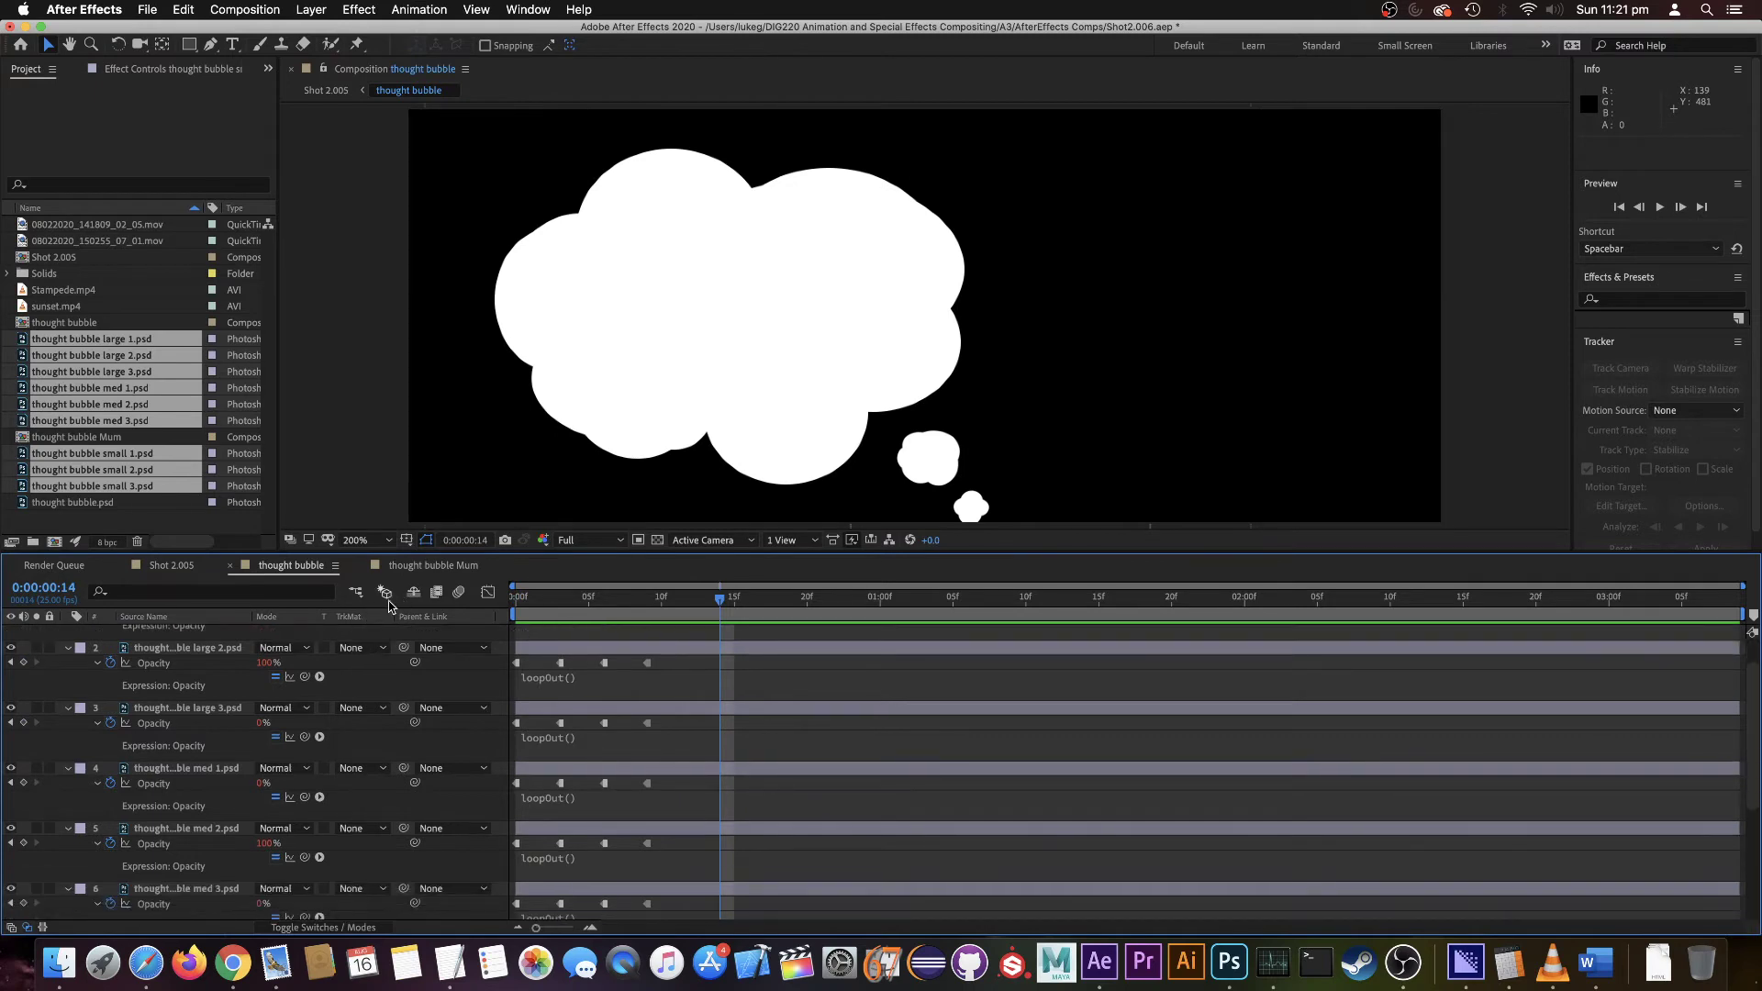
scroll(232, 721, up, 2)
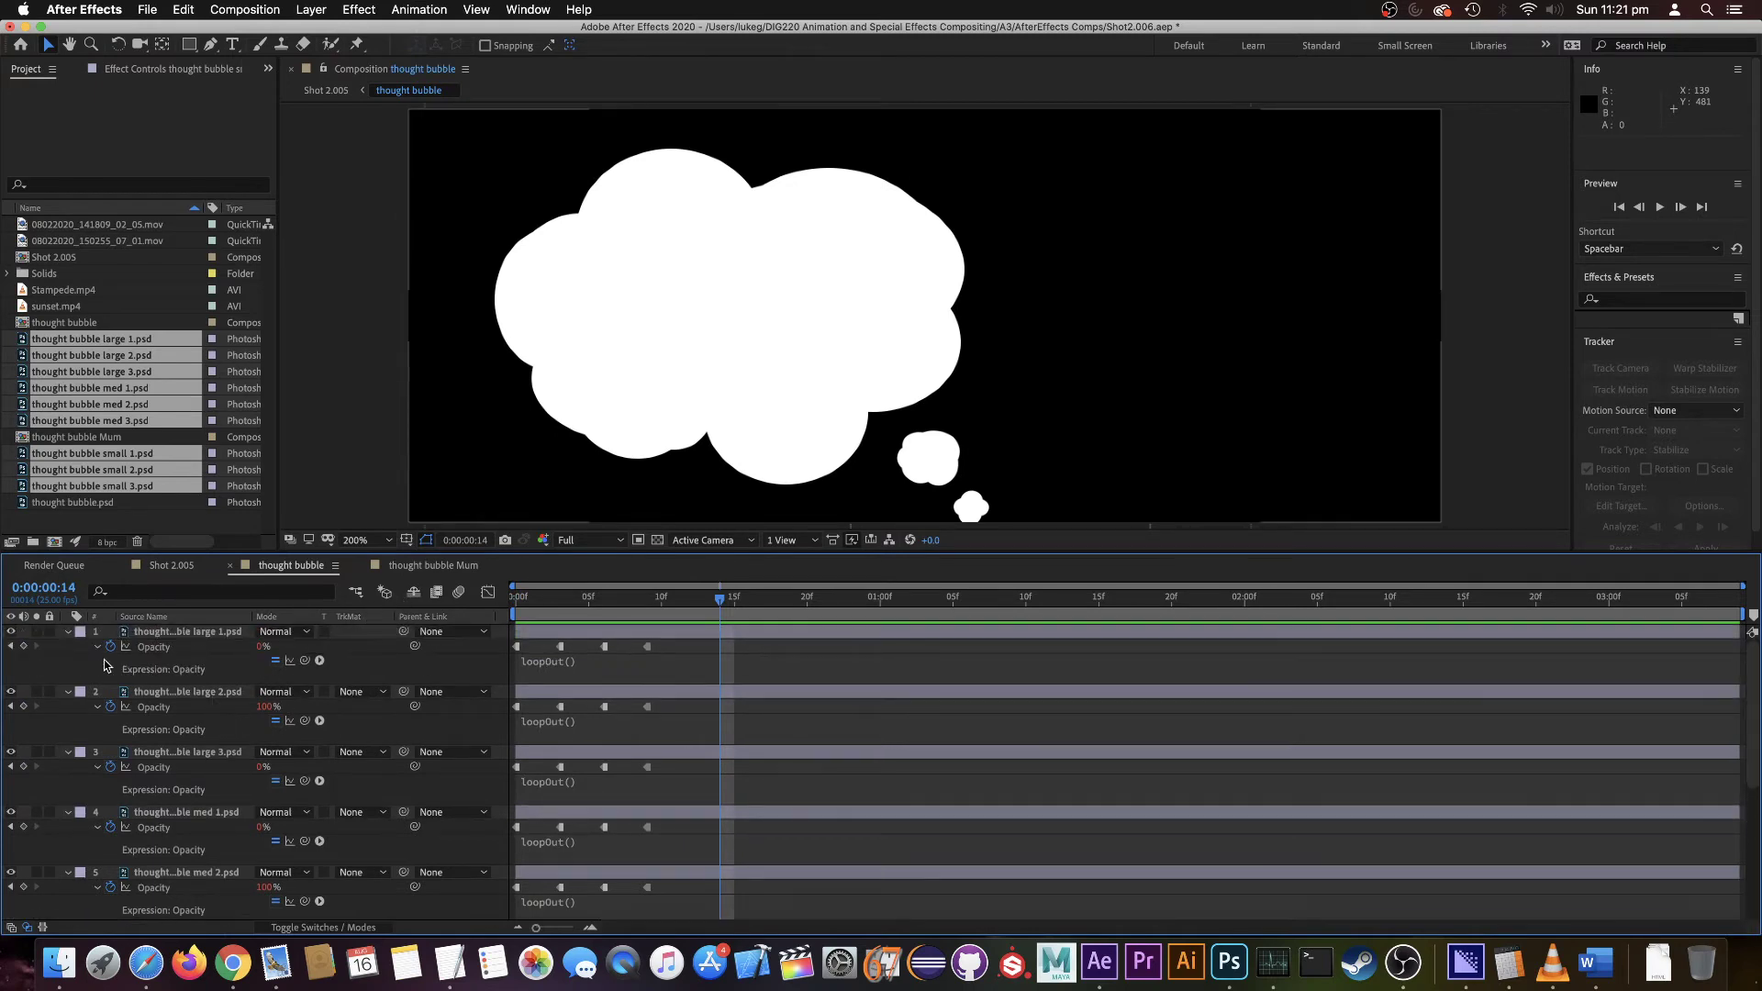
- Collapse all layer properties and move Stampede.mp4 up beneath the large bubble layers
click(150, 633)
key(super+a)
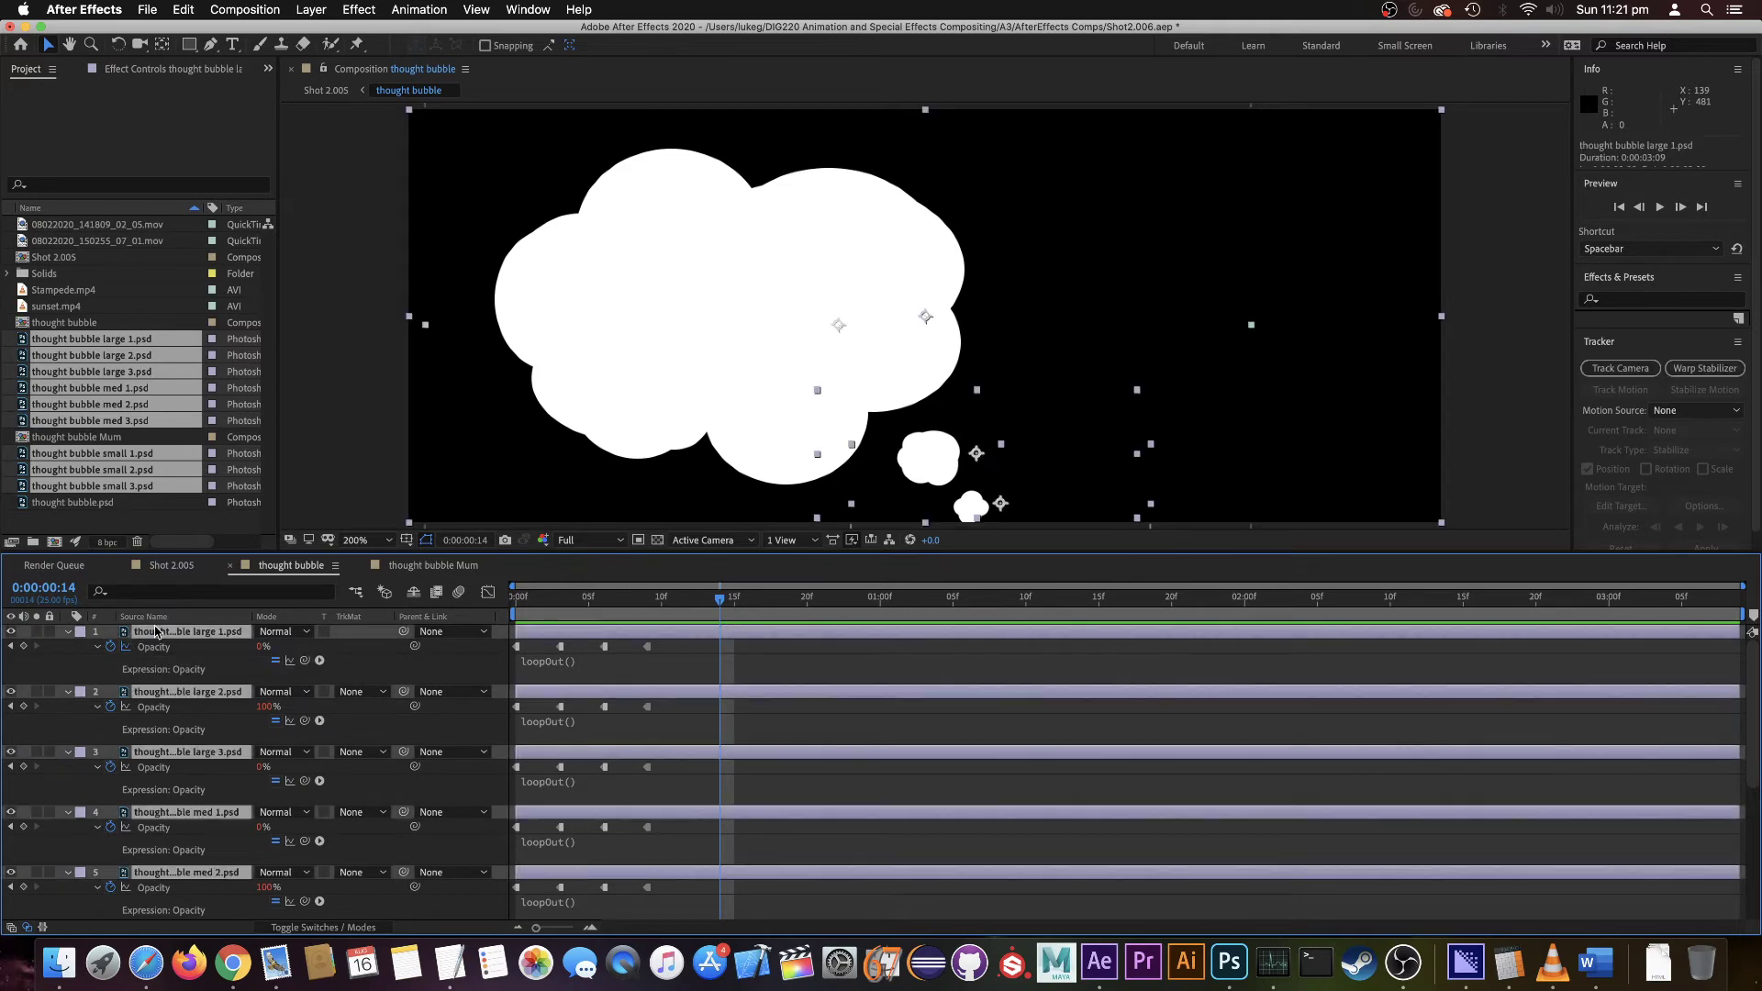
click(67, 635)
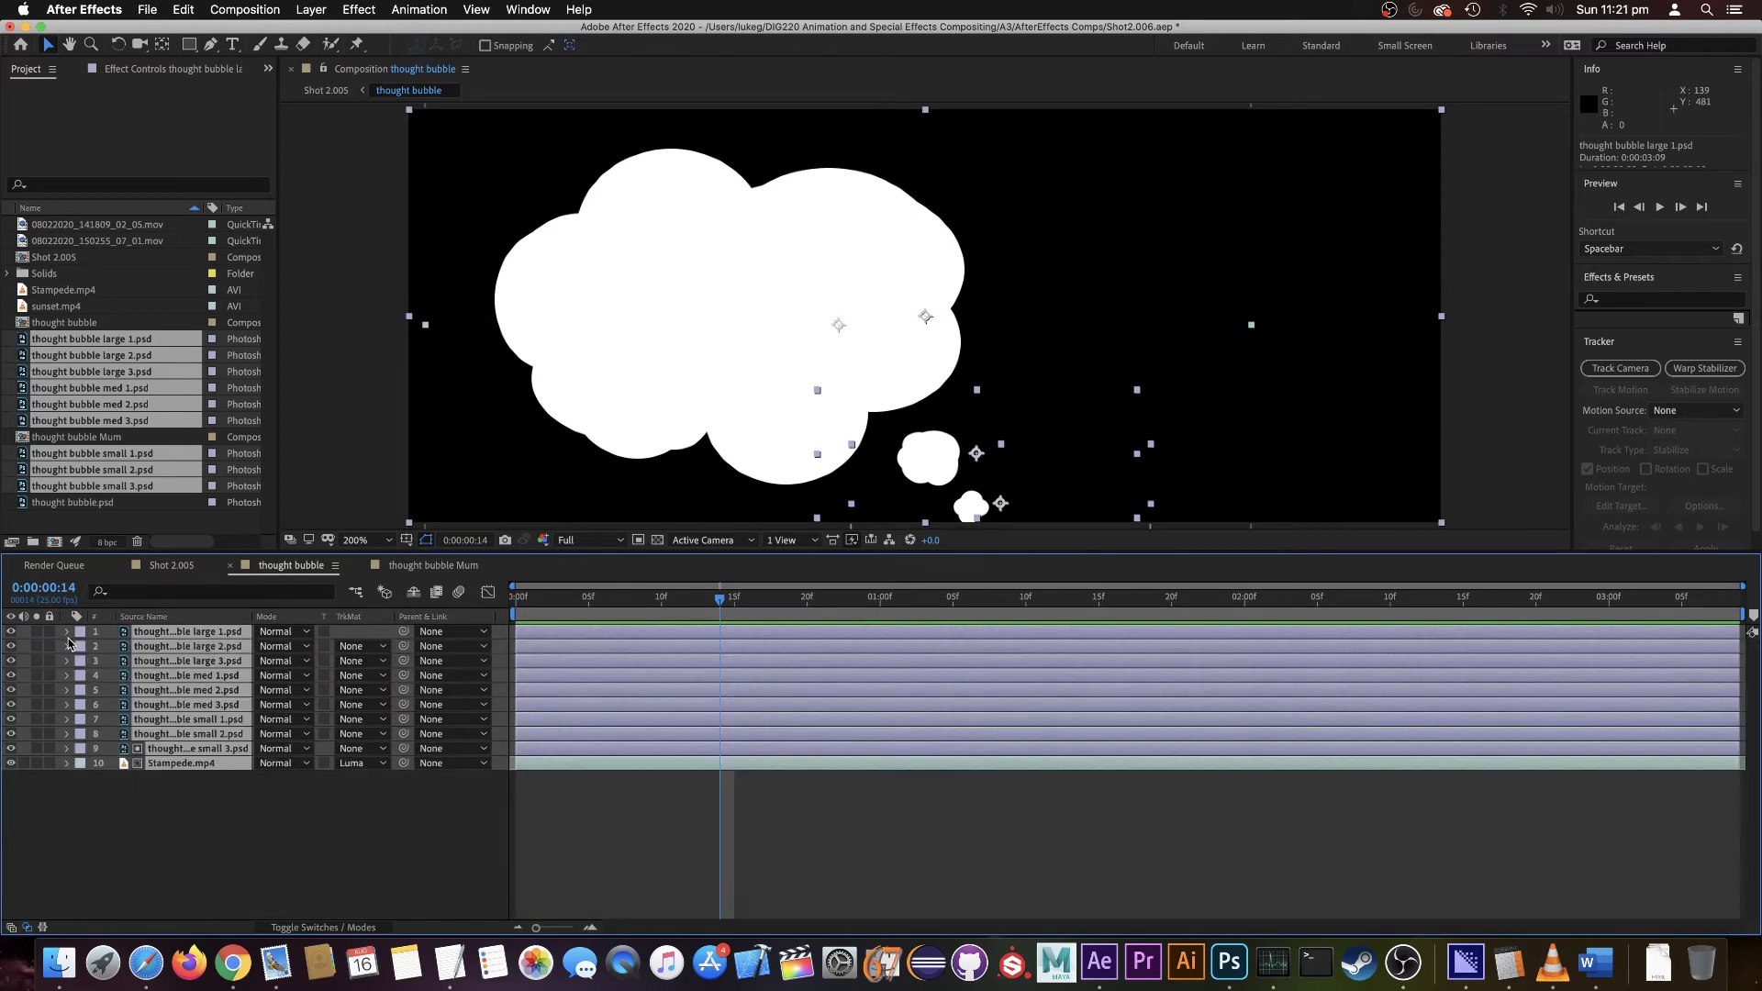
click(161, 824)
drag(163, 766, 185, 671)
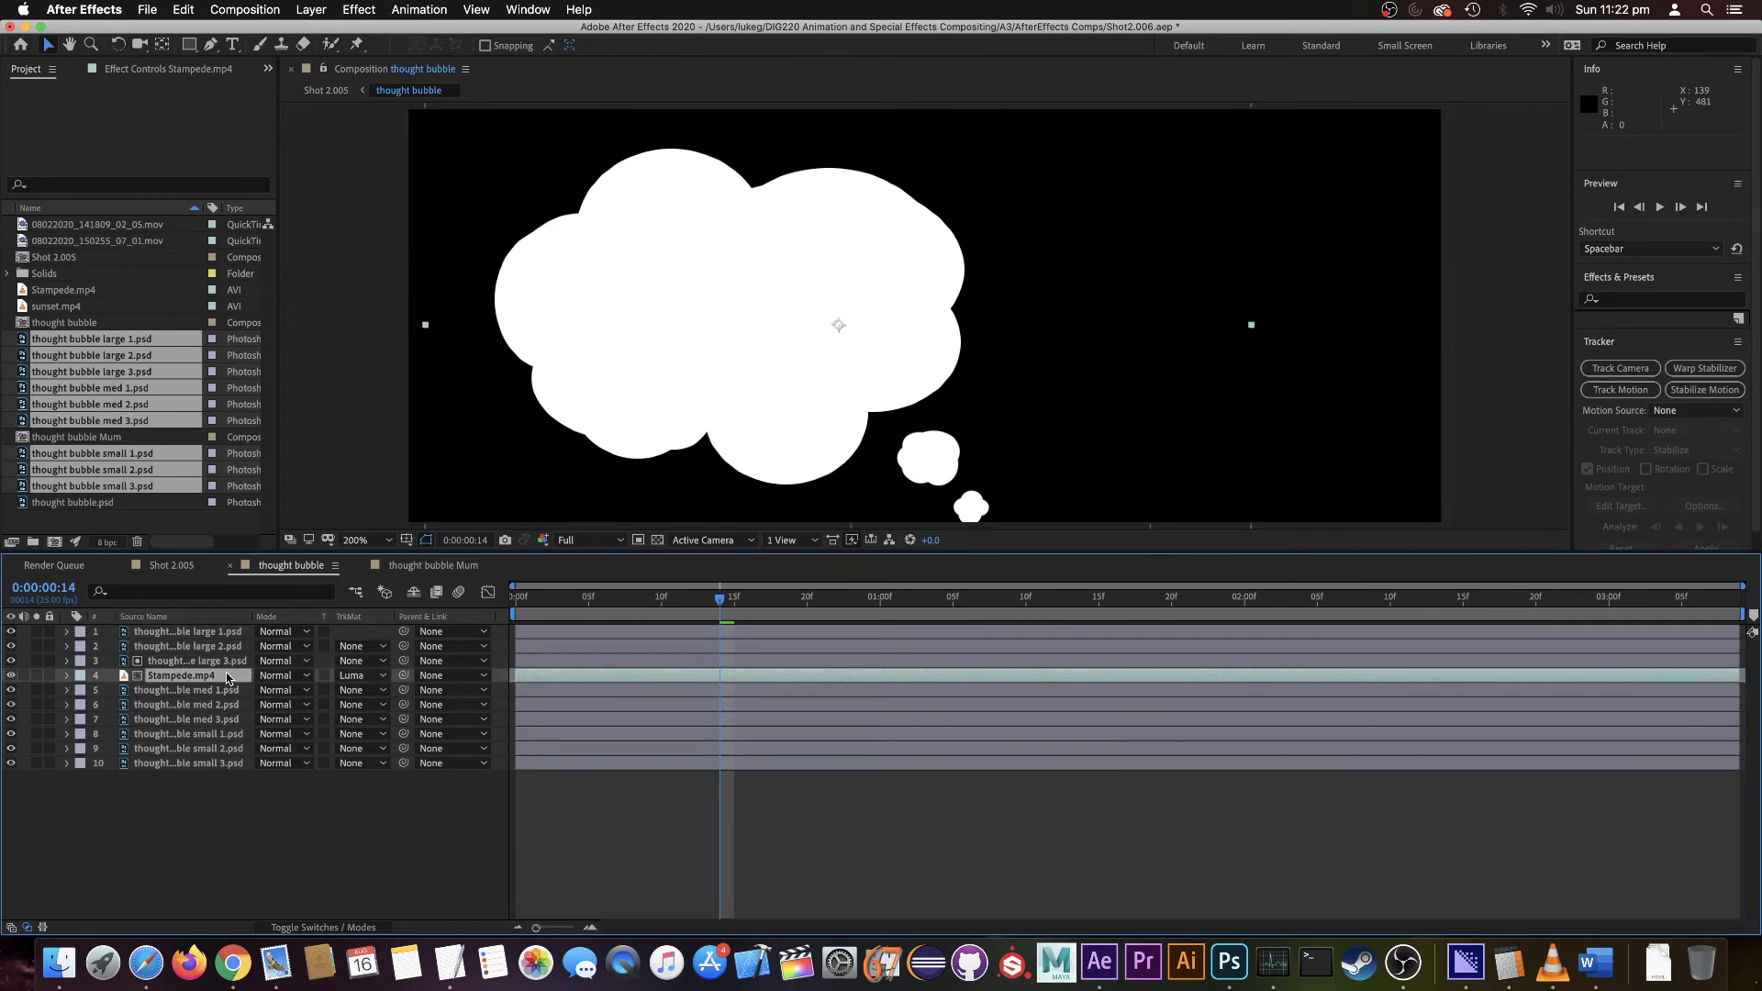
- Hide the large bubble layer, duplicate Stampede.mp4, and preview the footage inside the bubble
click(11, 661)
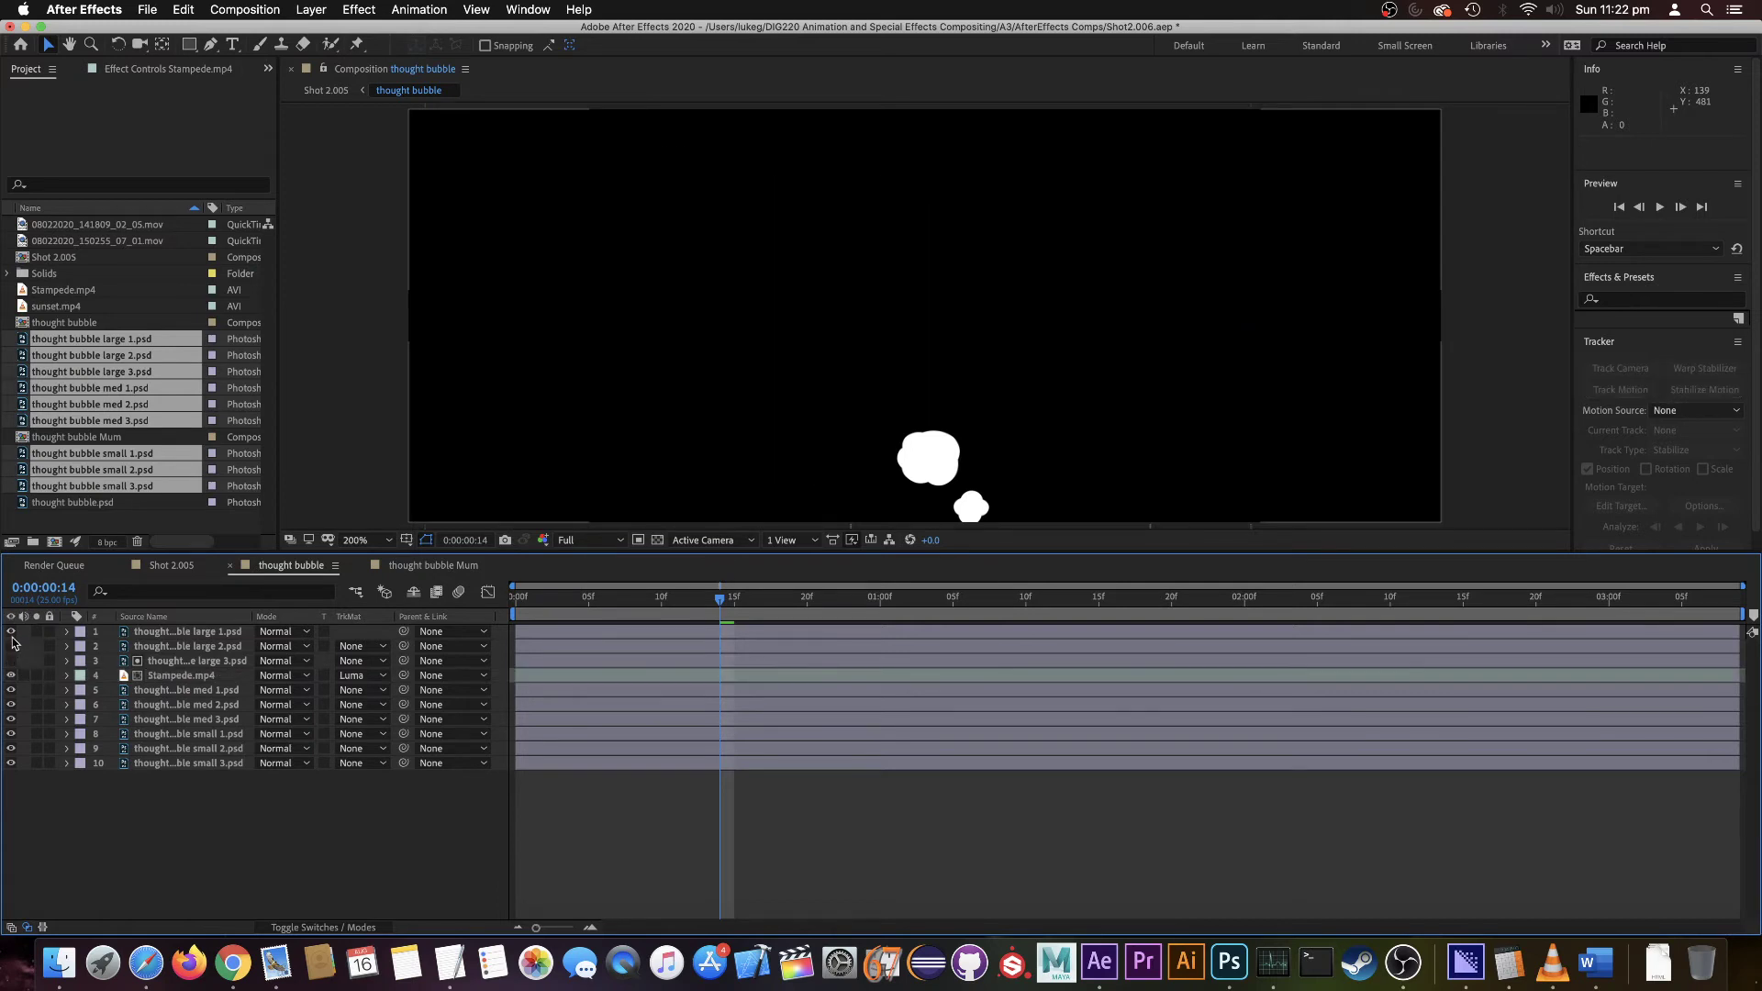
click(183, 676)
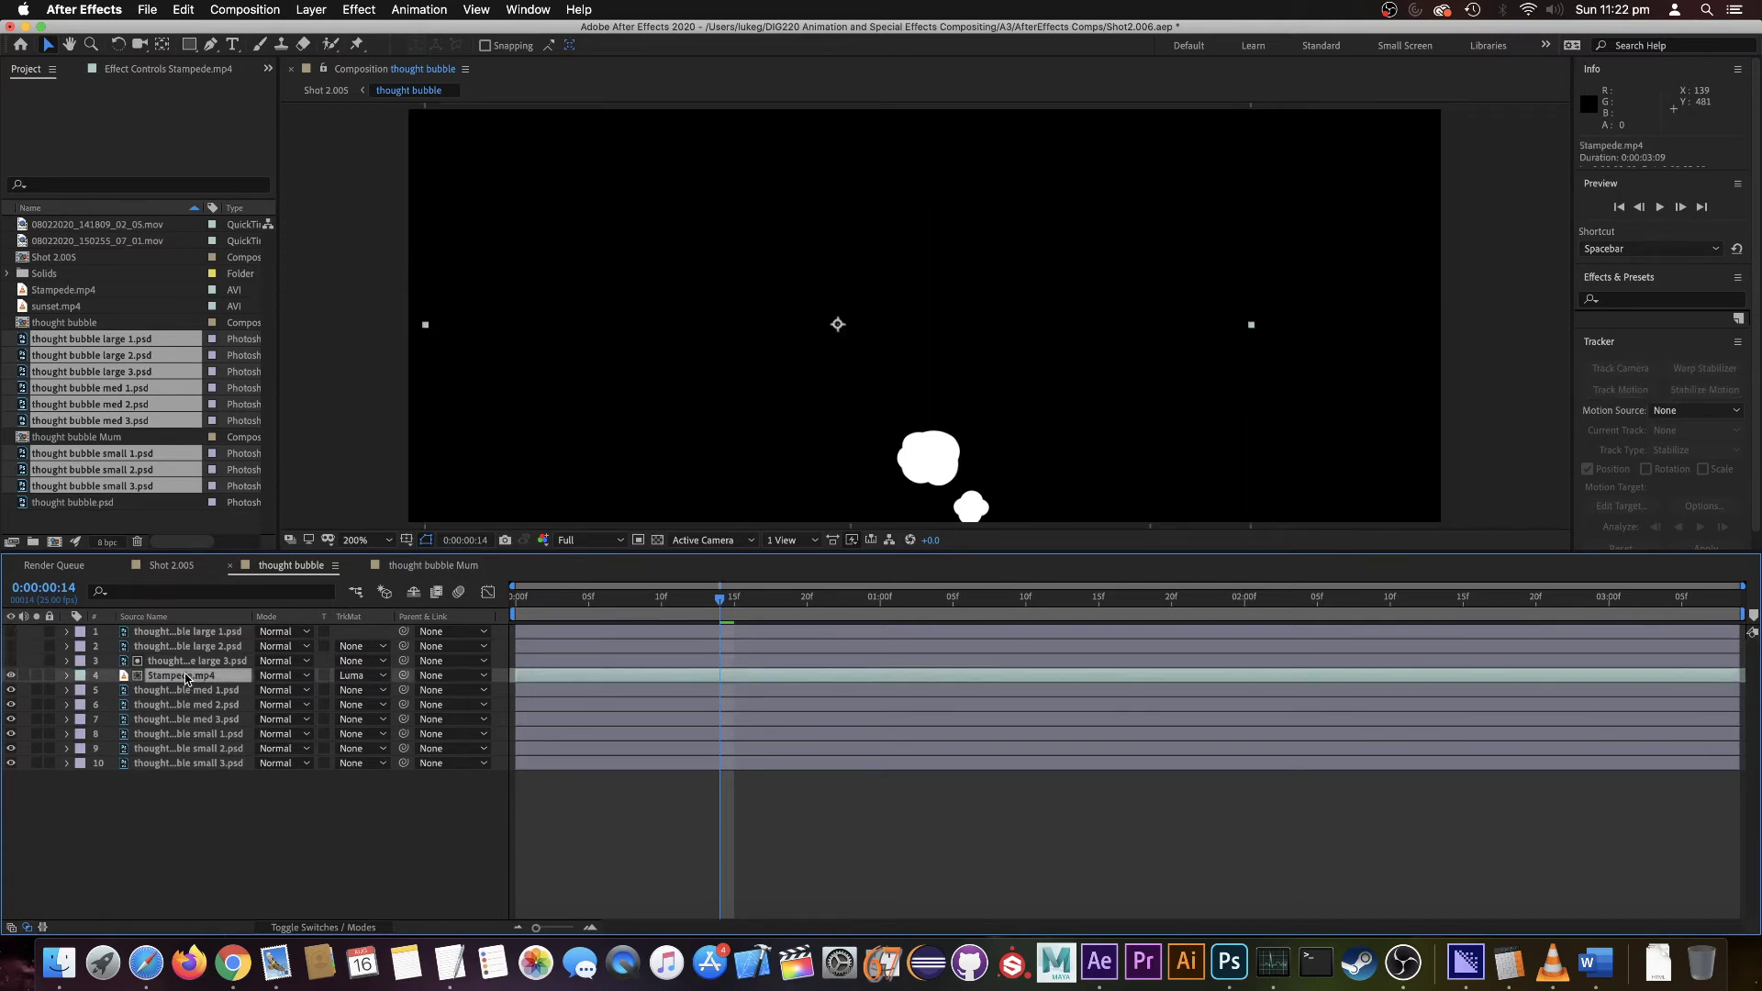
key(super+d)
key(super+d)
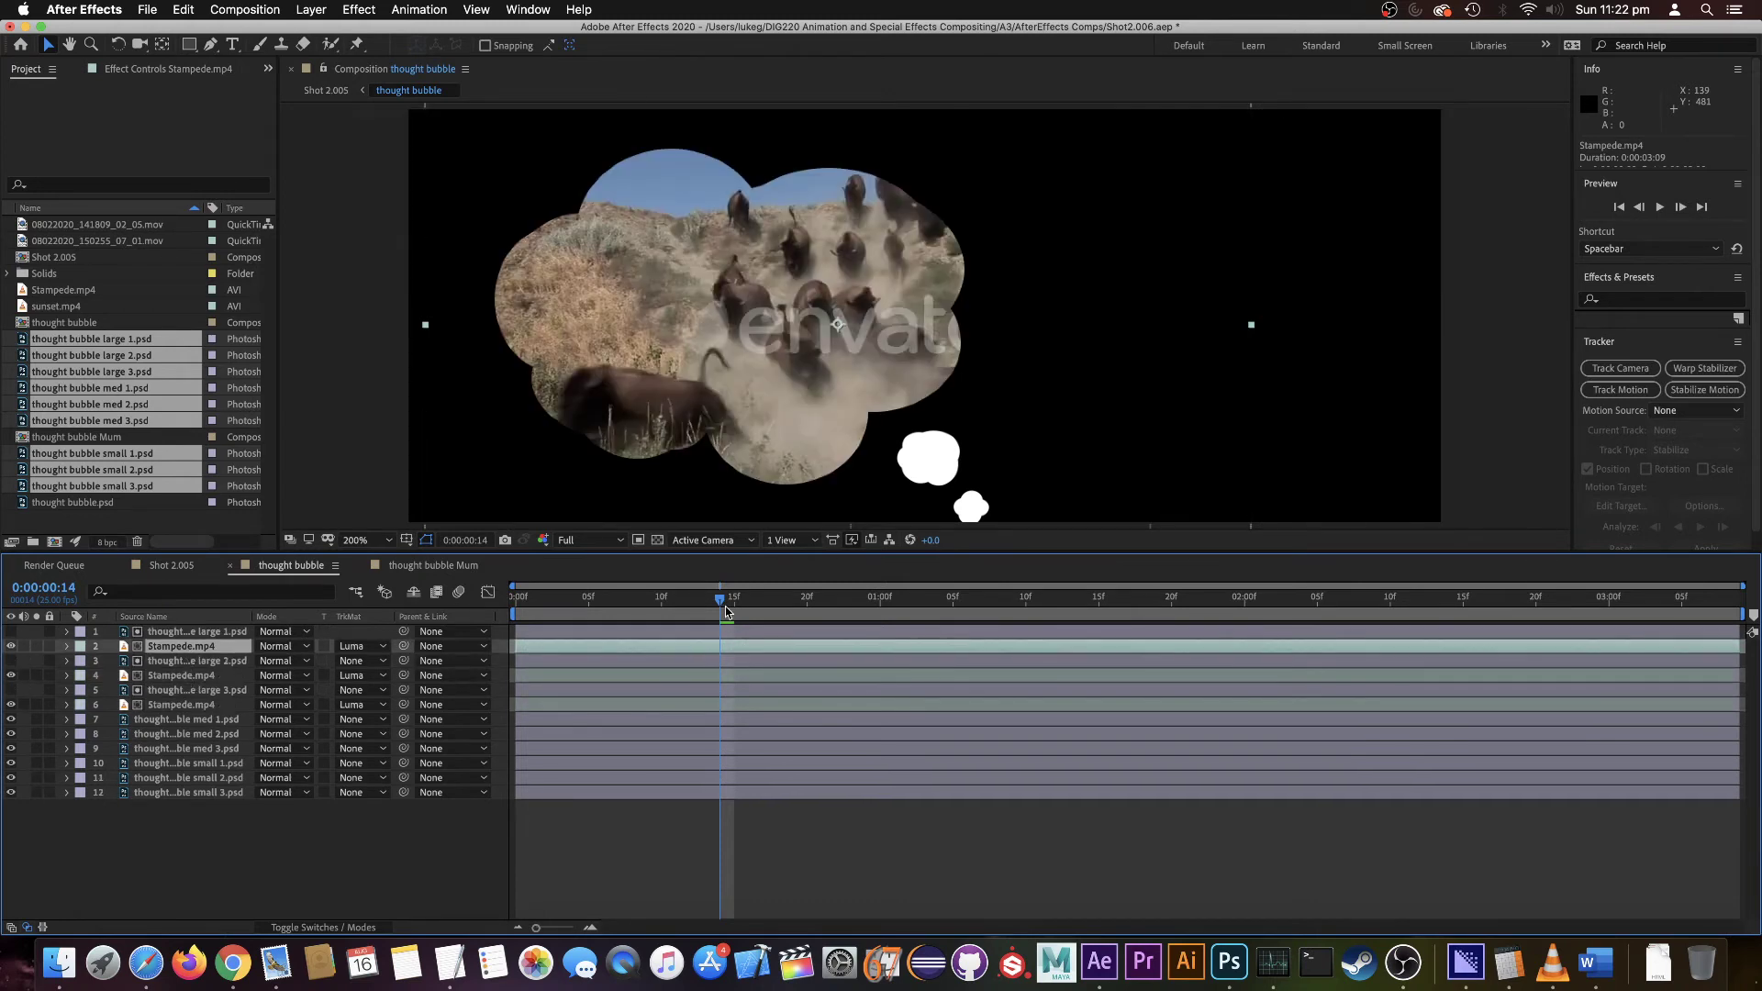
key(space)
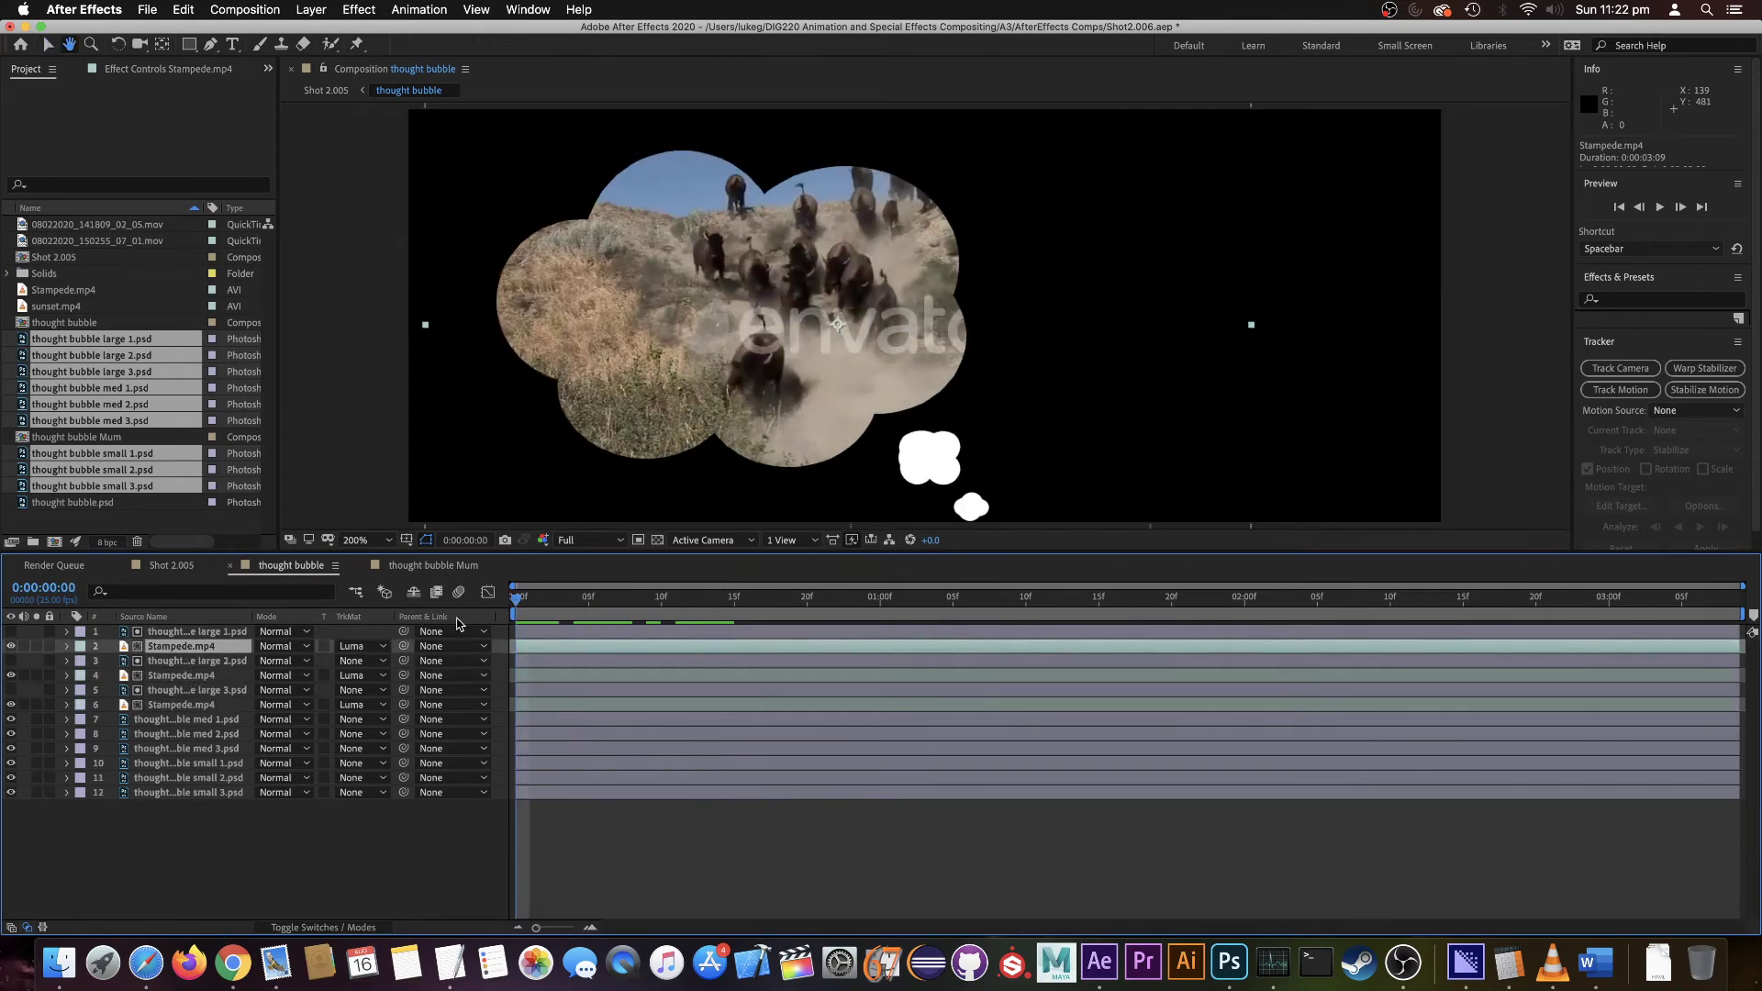
click(580, 663)
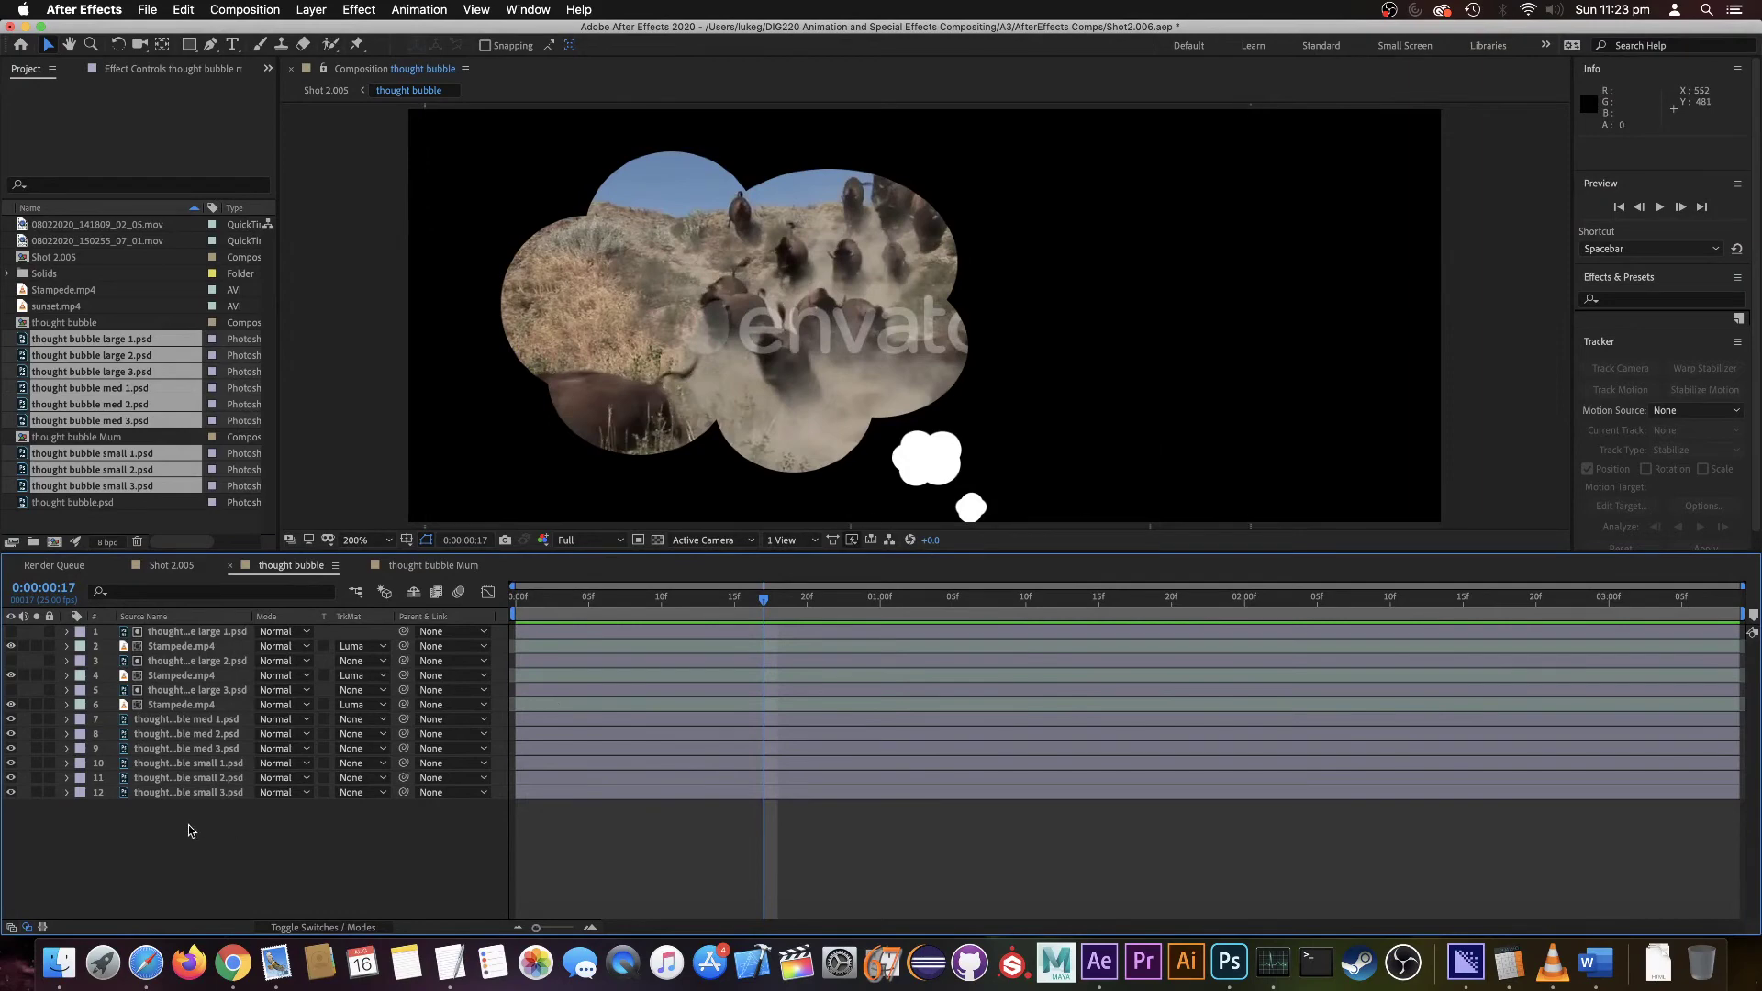
- Apply a Tint to bubble layers 7–12, mapping white to a beige sampled from the footage
click(228, 793)
shift+click(236, 724)
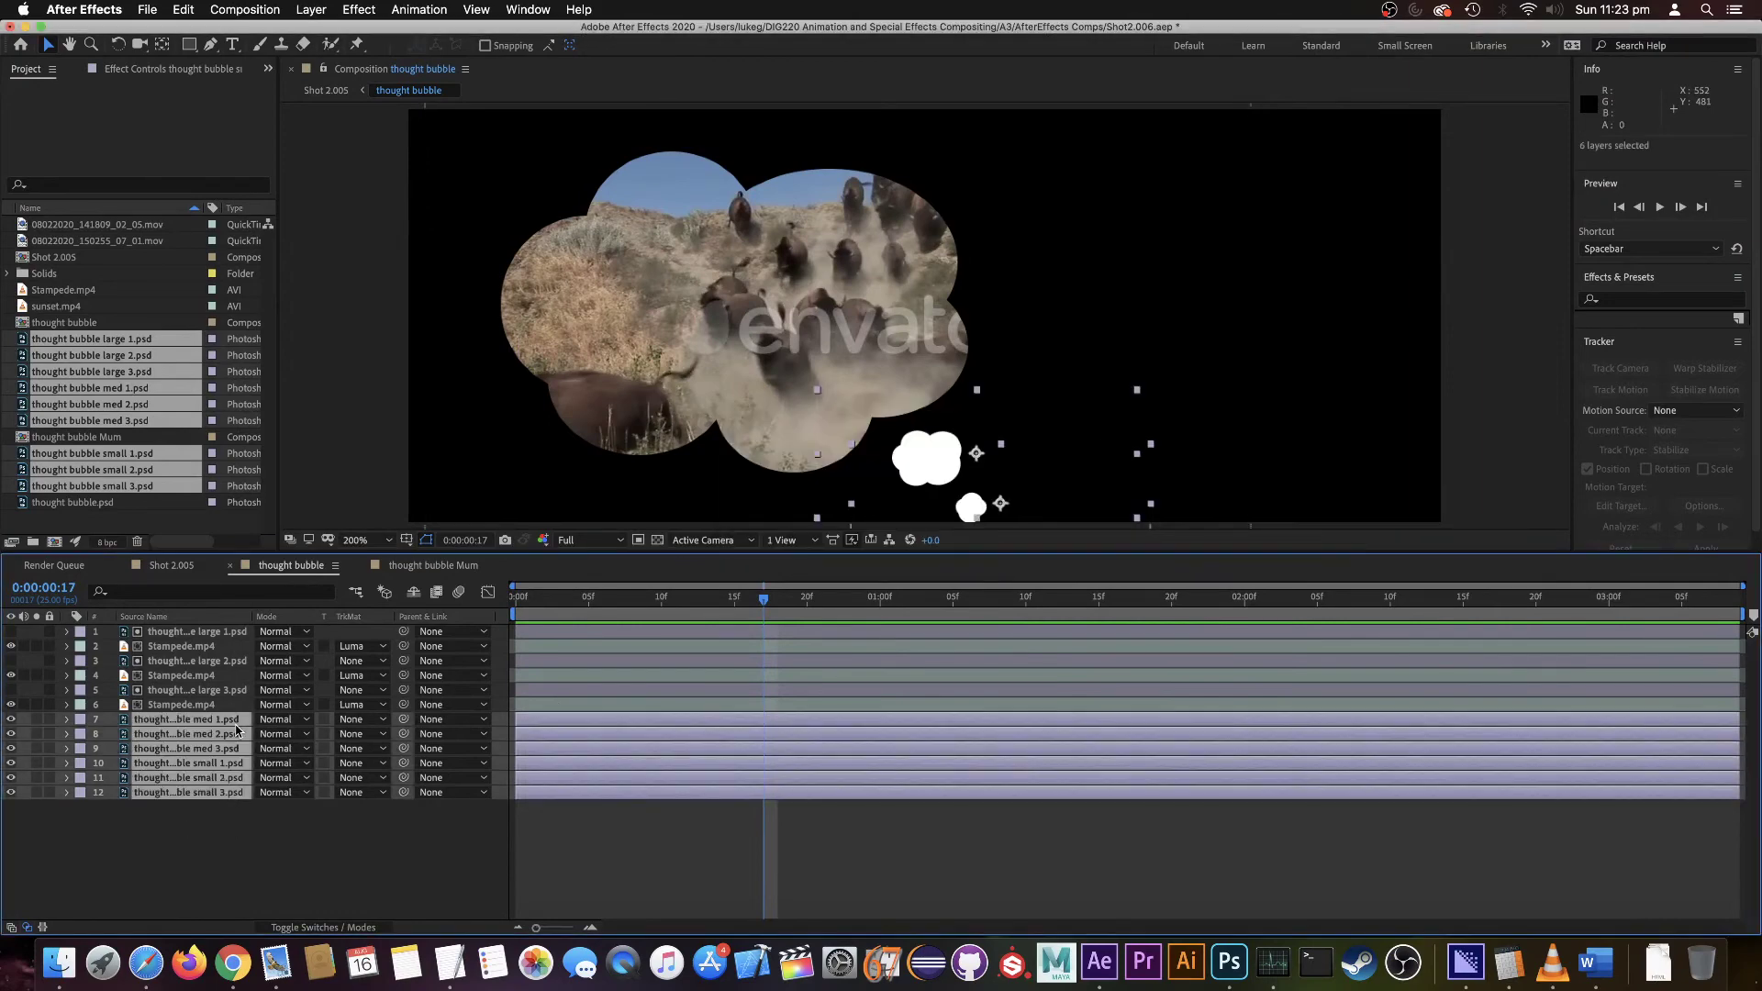
click(361, 9)
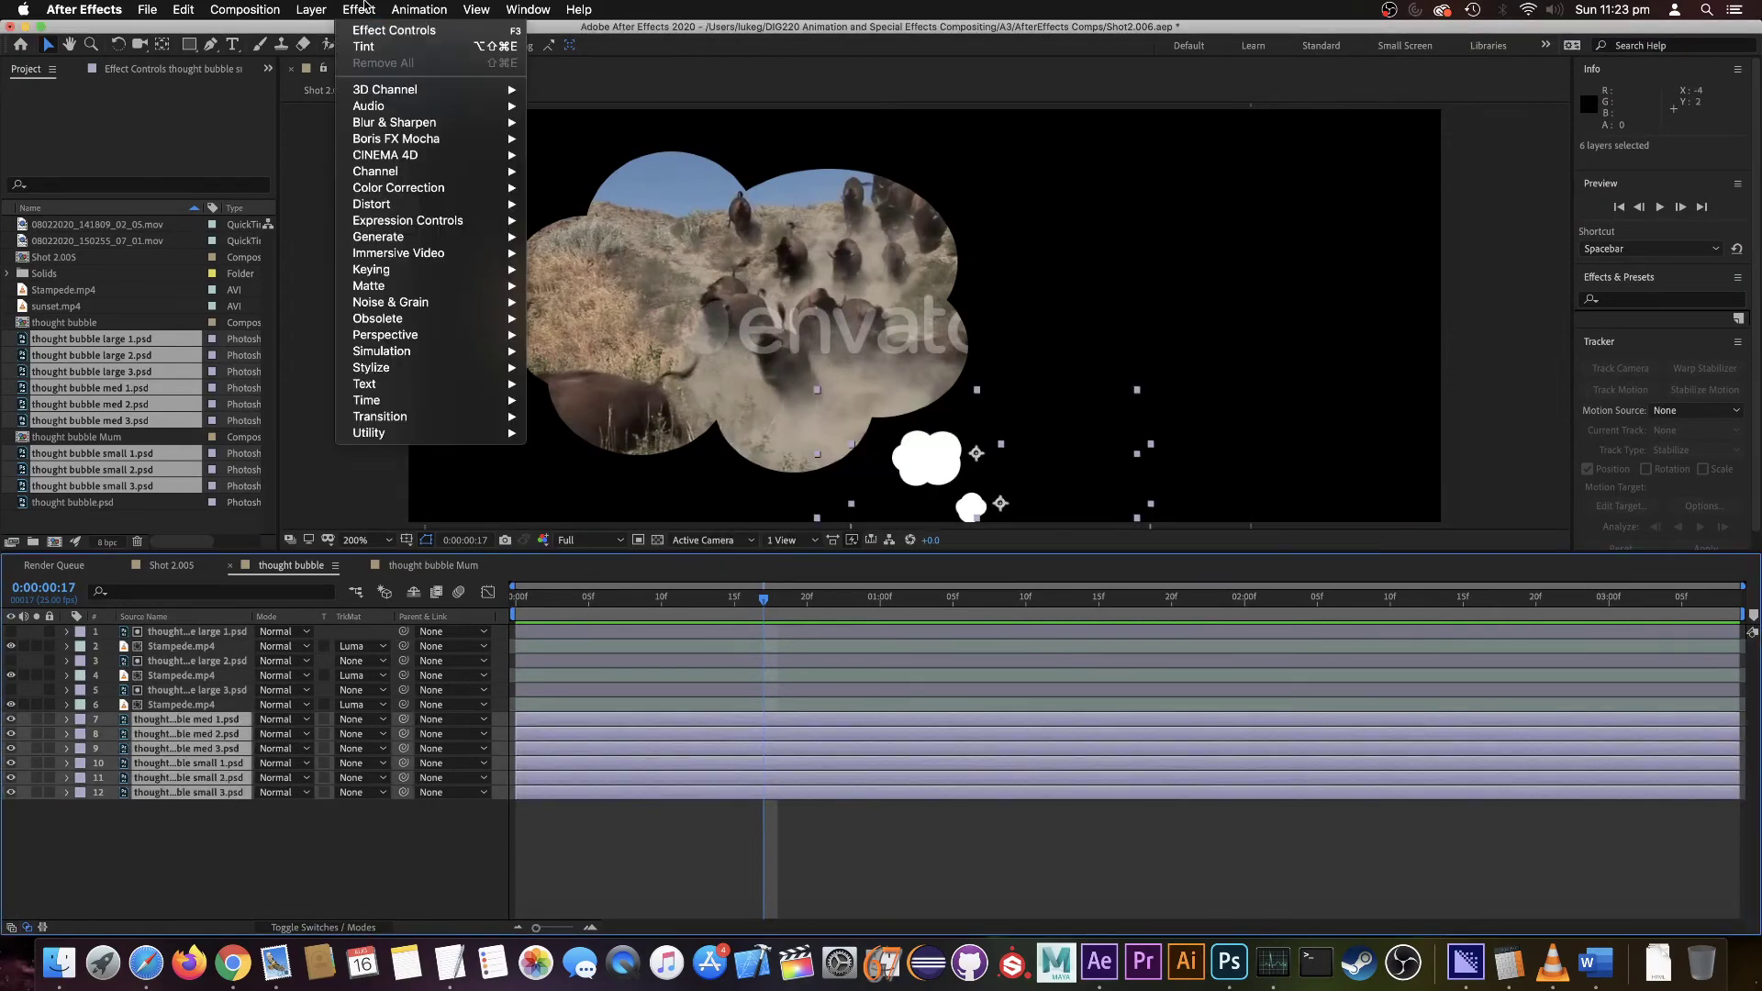
click(365, 46)
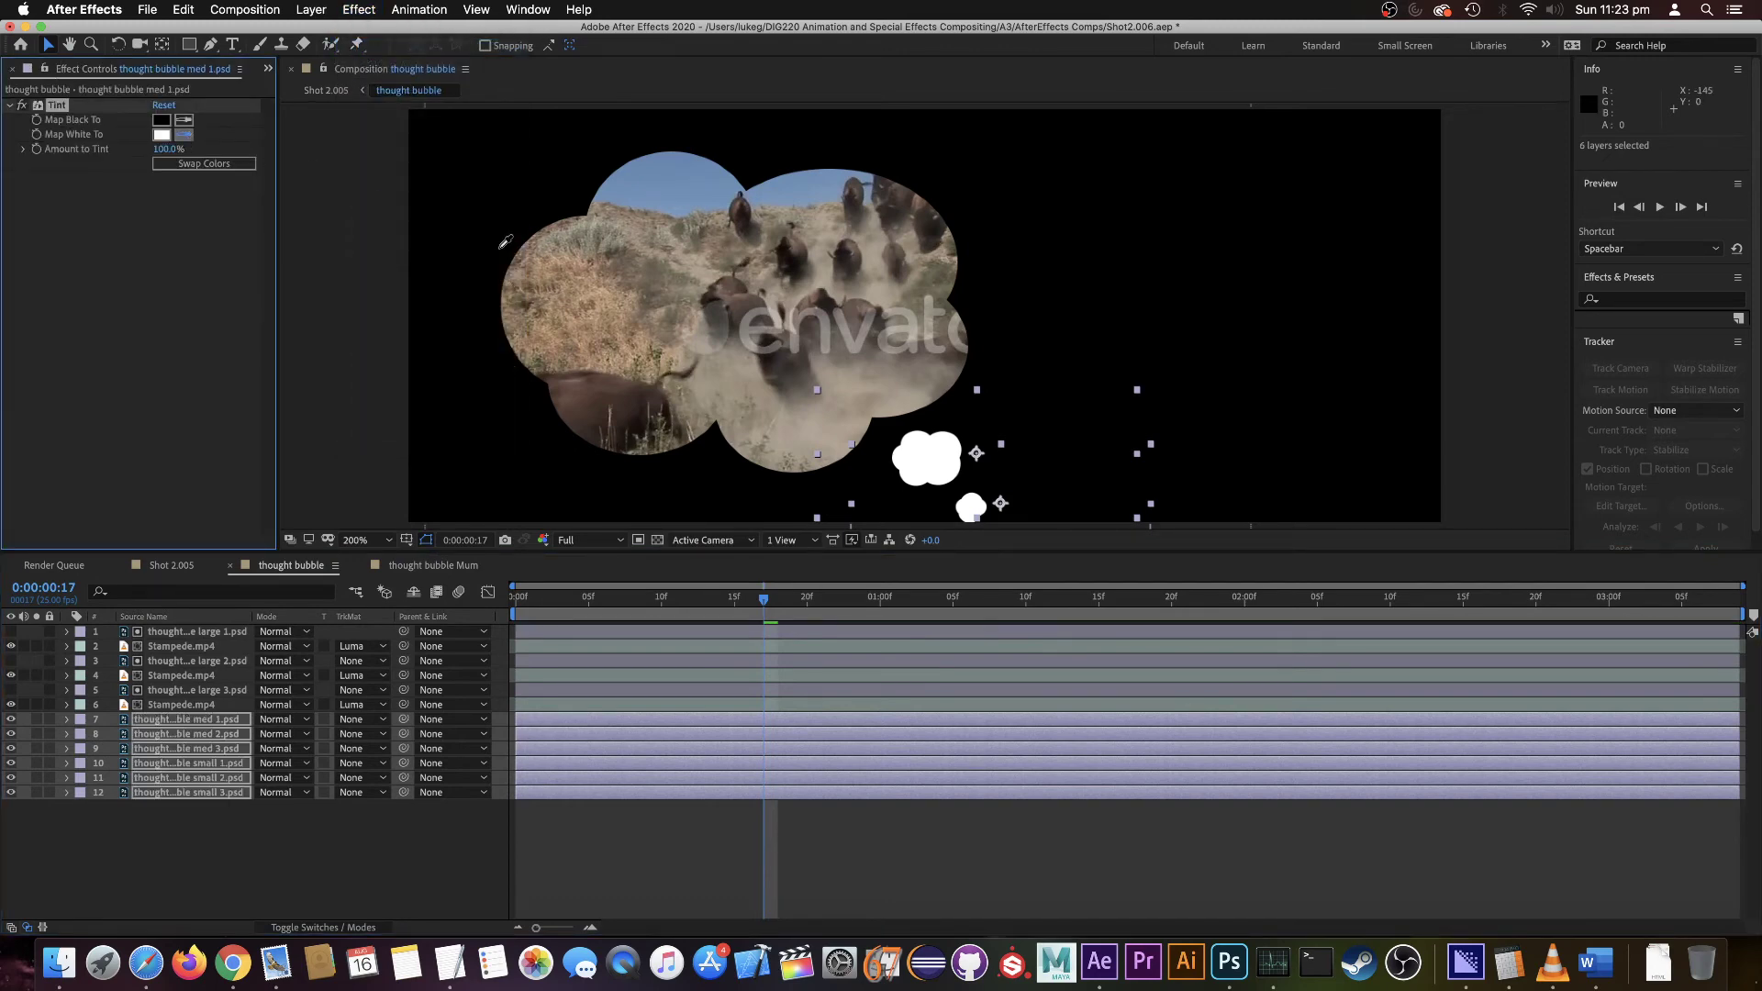
click(843, 418)
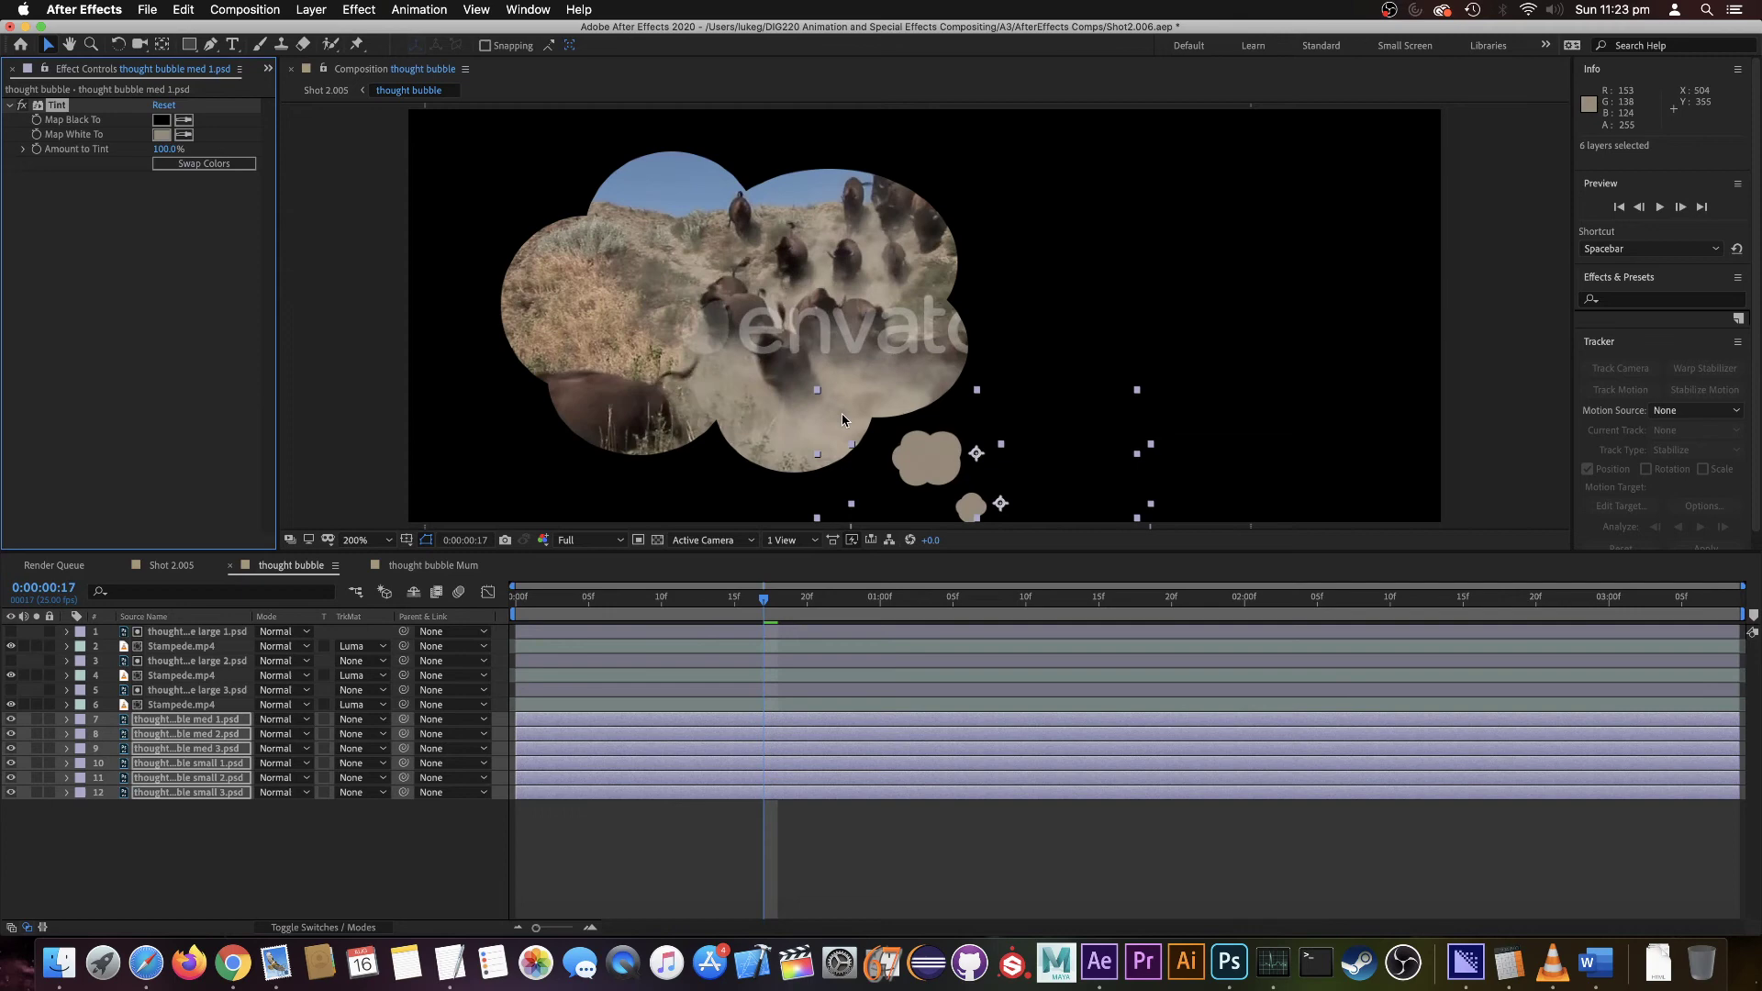
- Return to the comp start and preview the tinted bubbles
drag(763, 598, 496, 593)
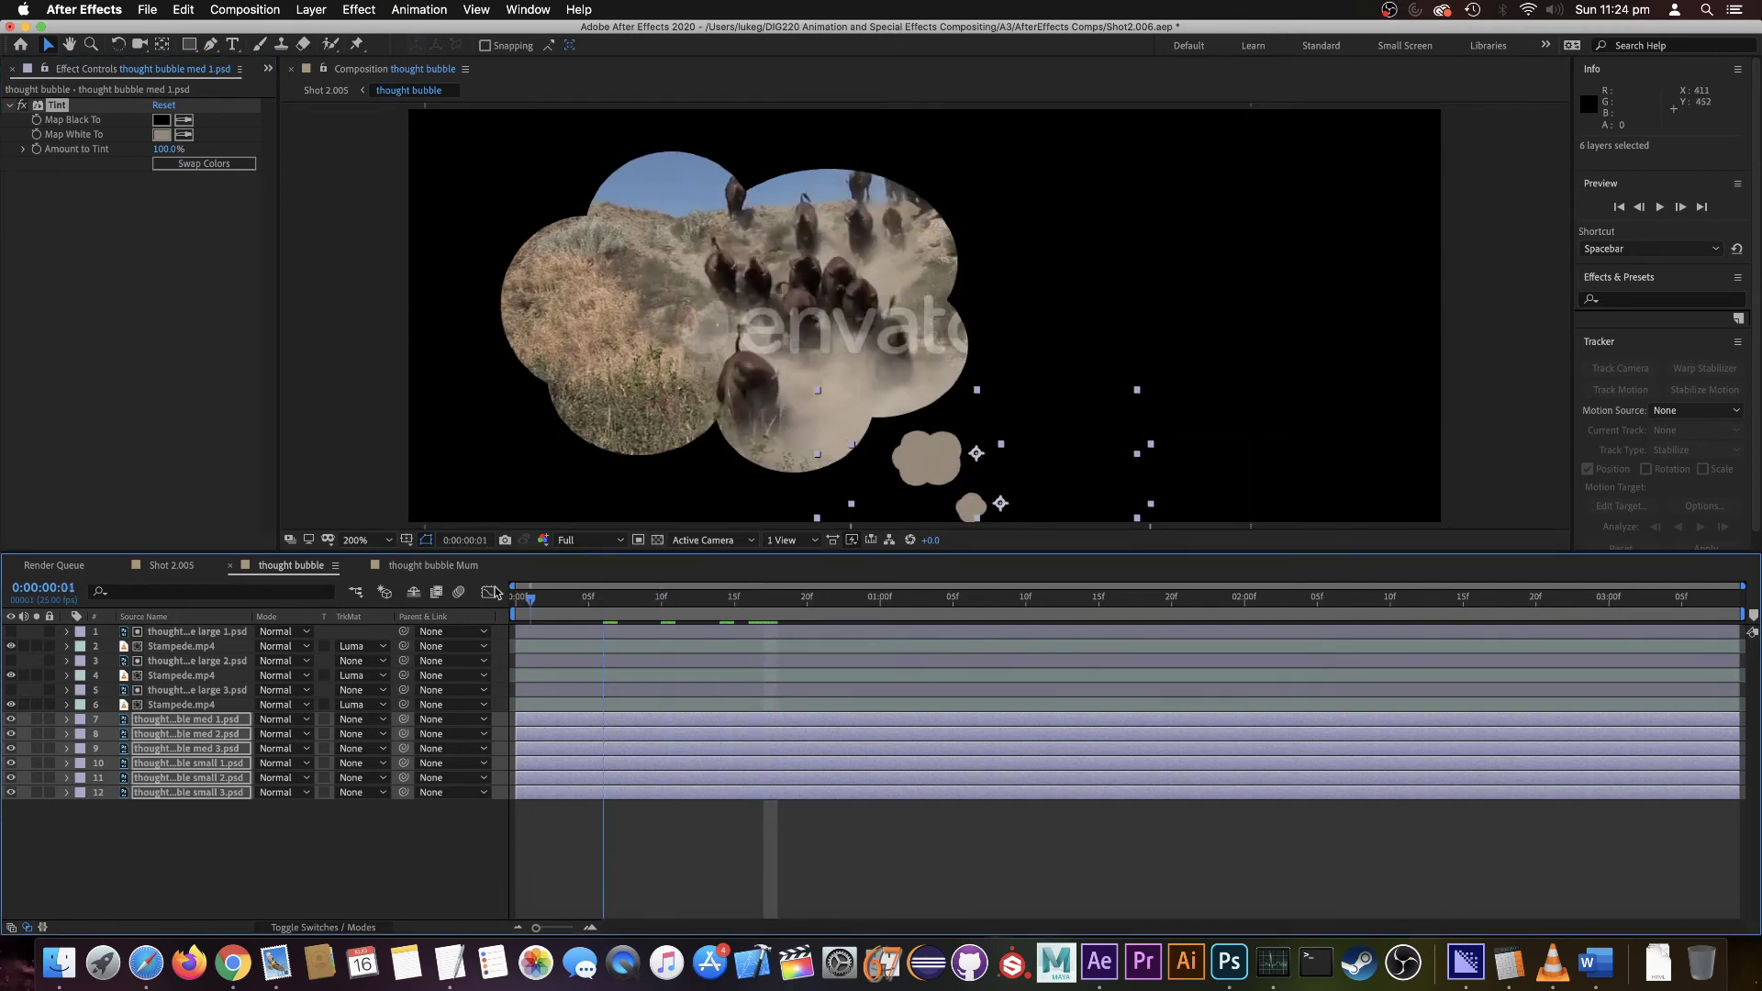
key(space)
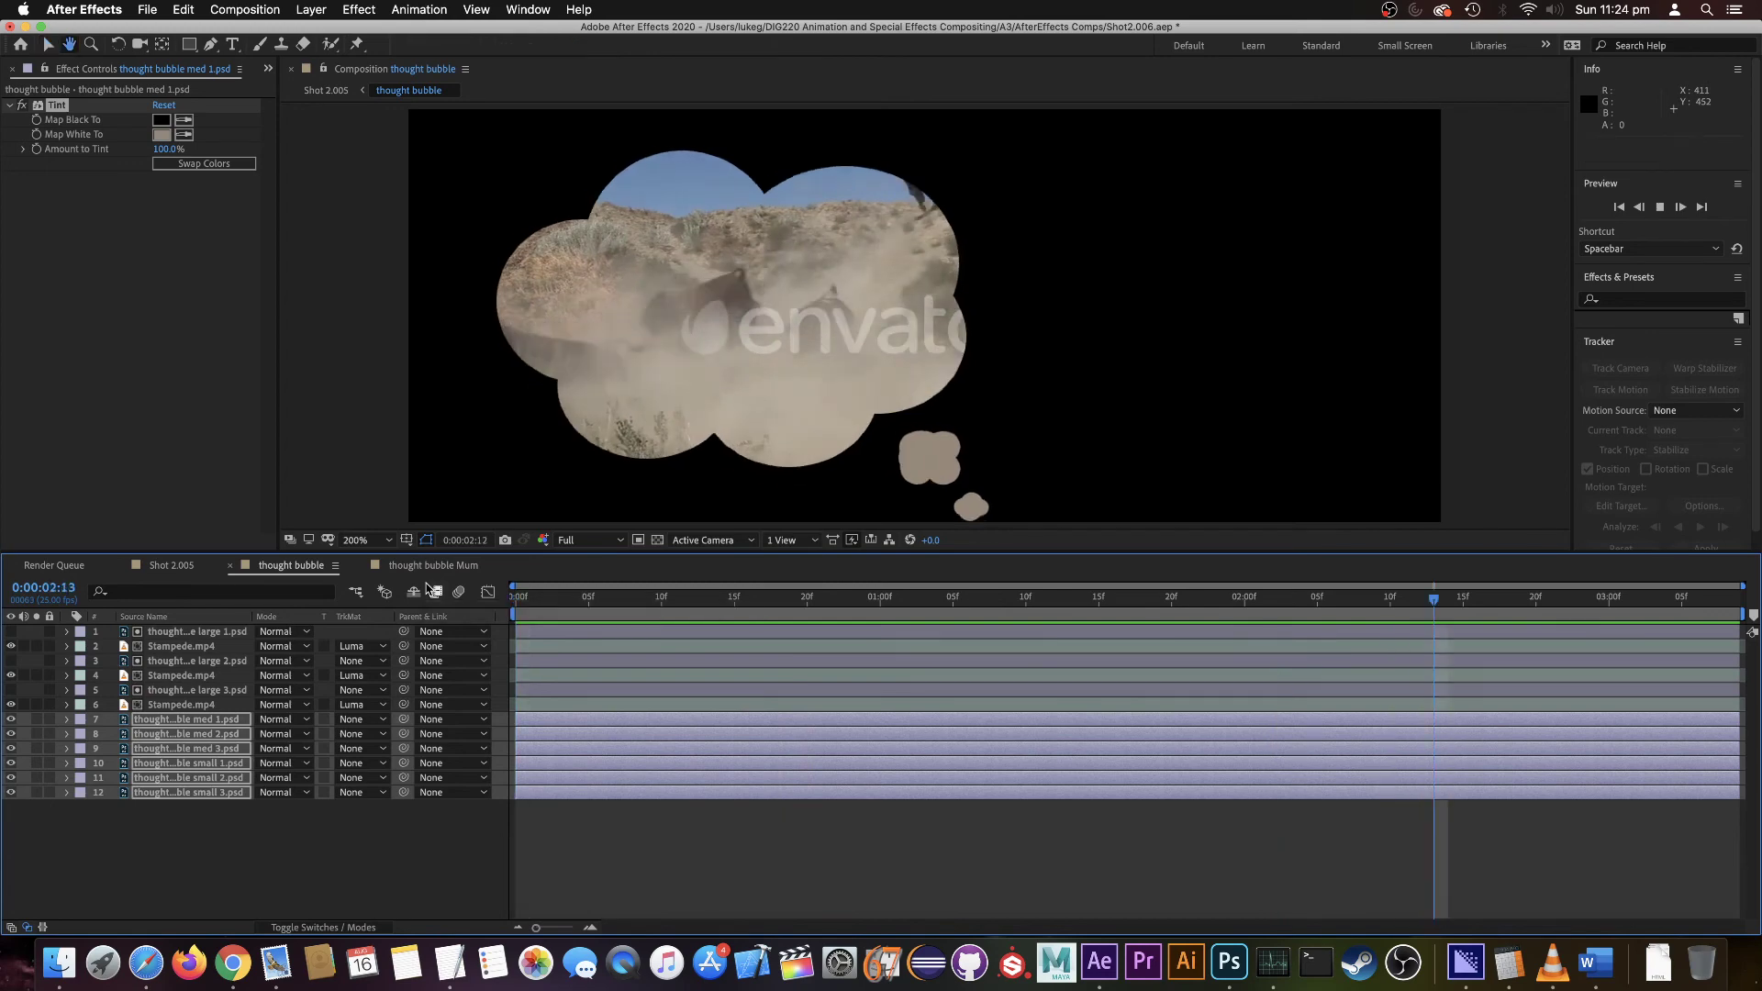
key(space)
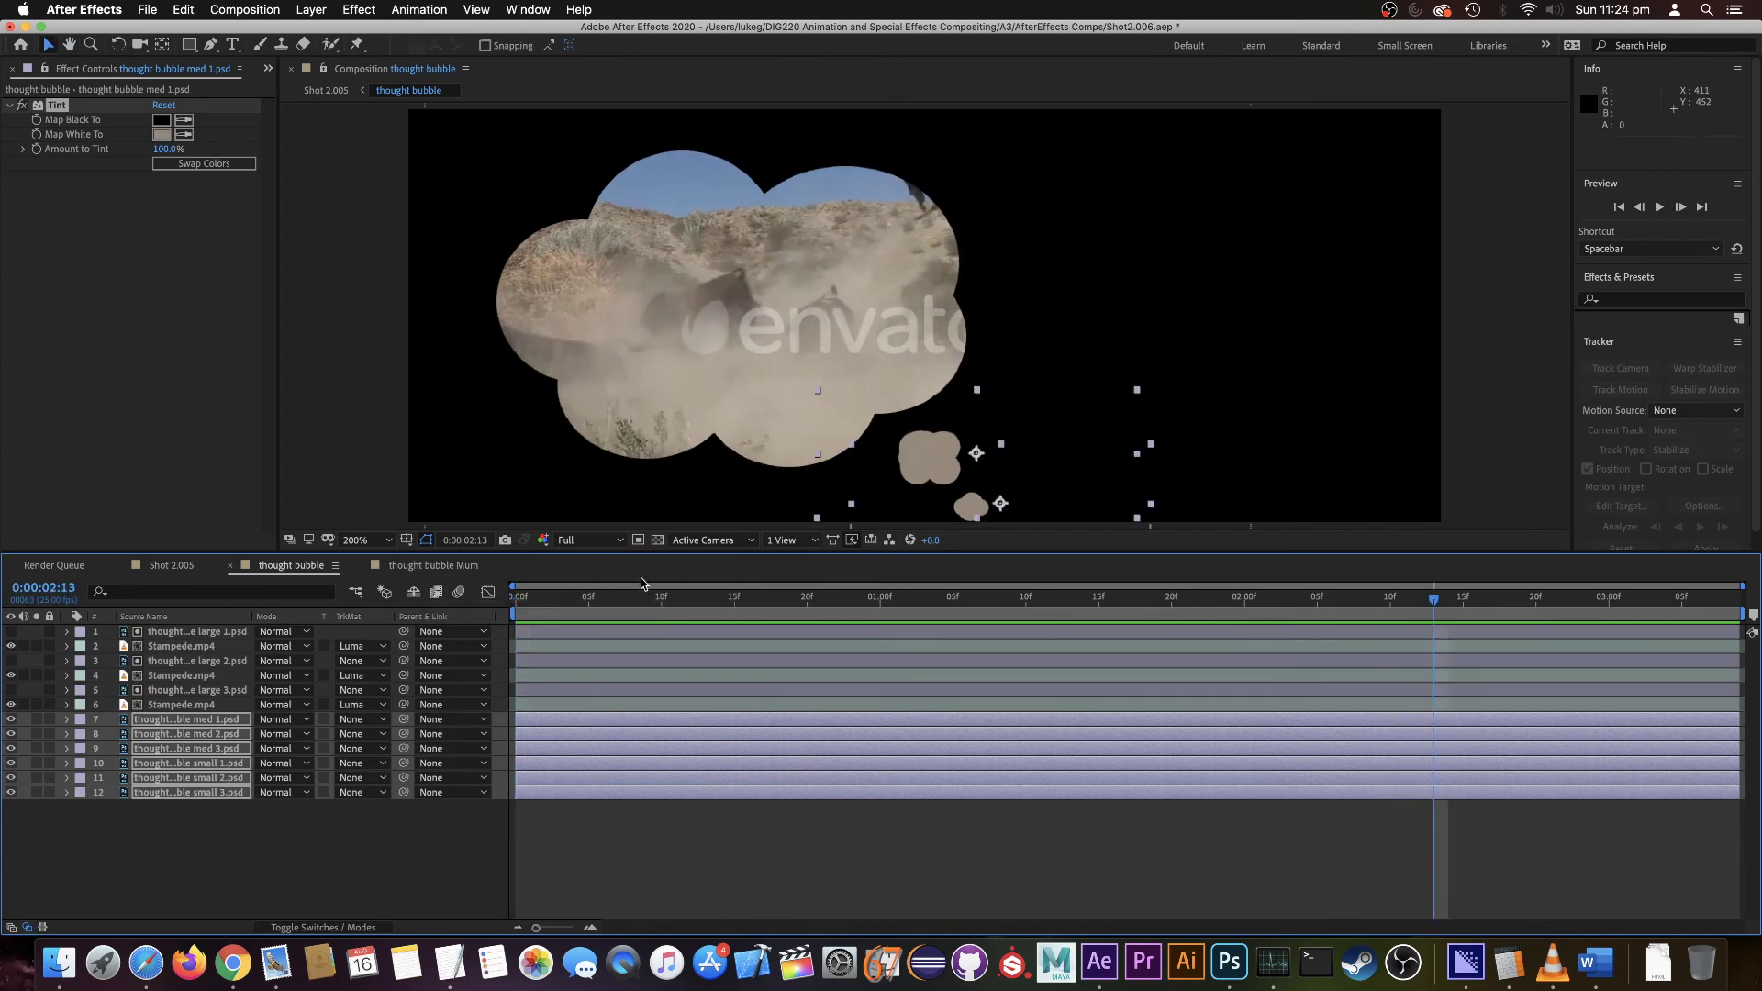
- In Shot 2.005, find where the bubble appears and shift the thought bubble Caleb layer up-right above the boy
click(177, 566)
click(547, 597)
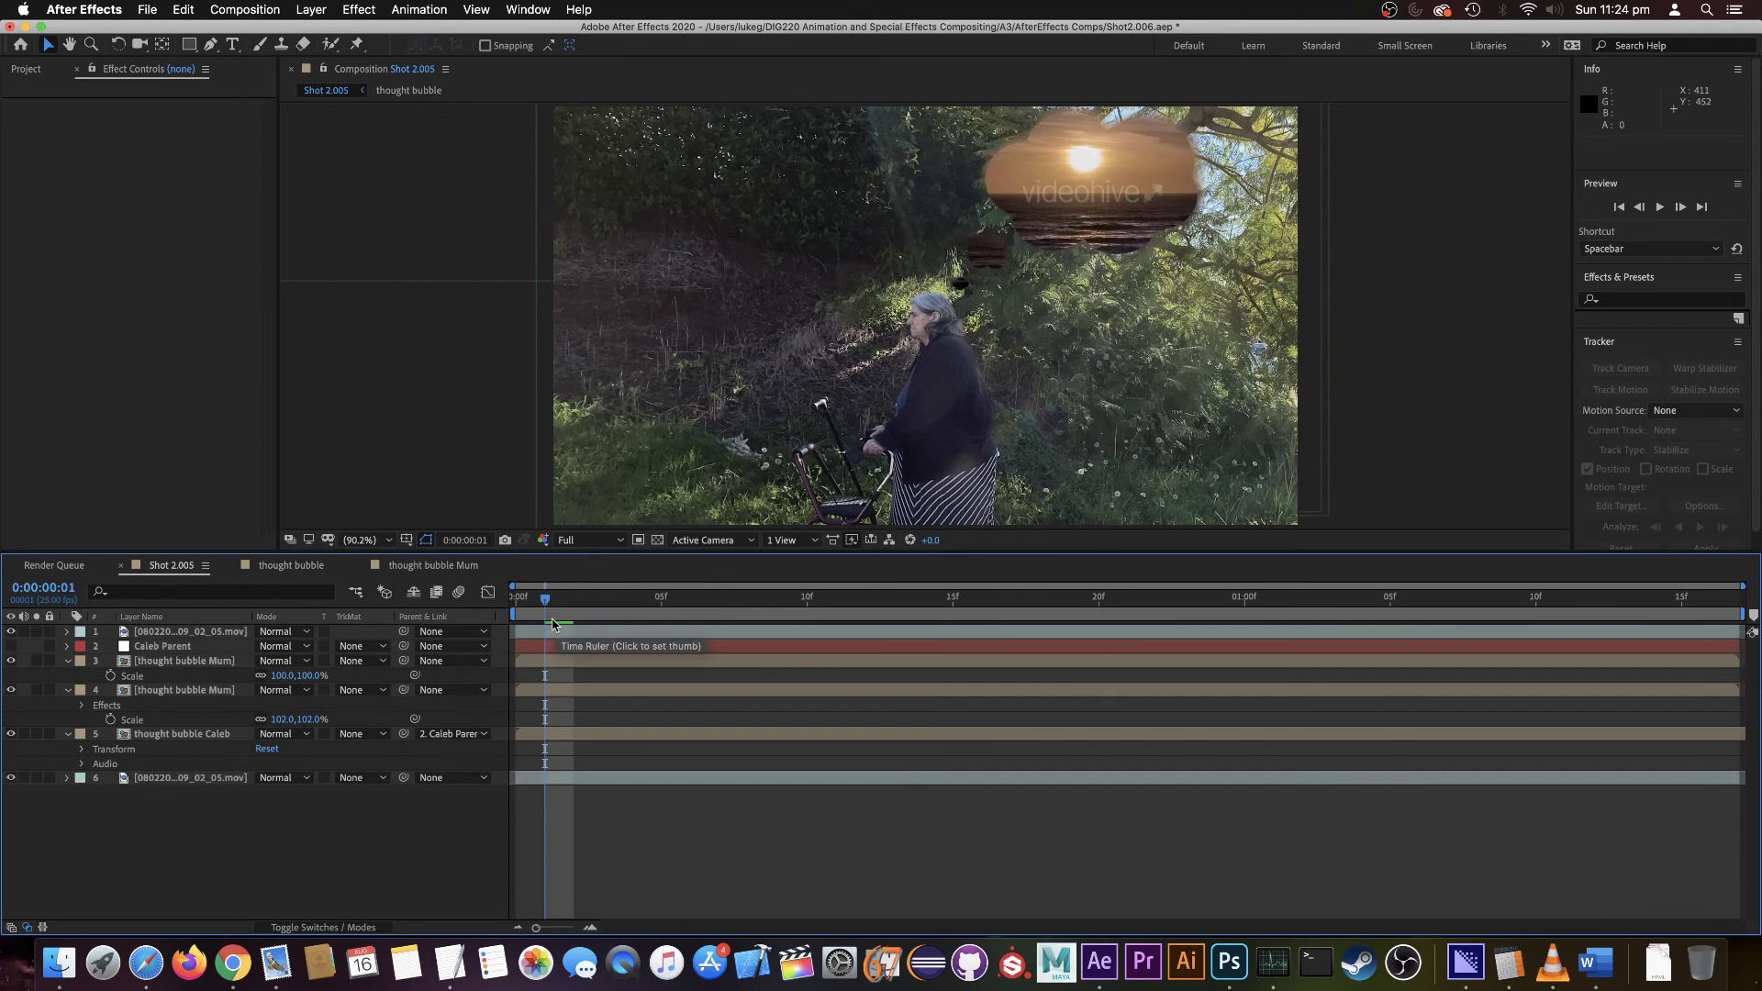
drag(553, 624, 923, 612)
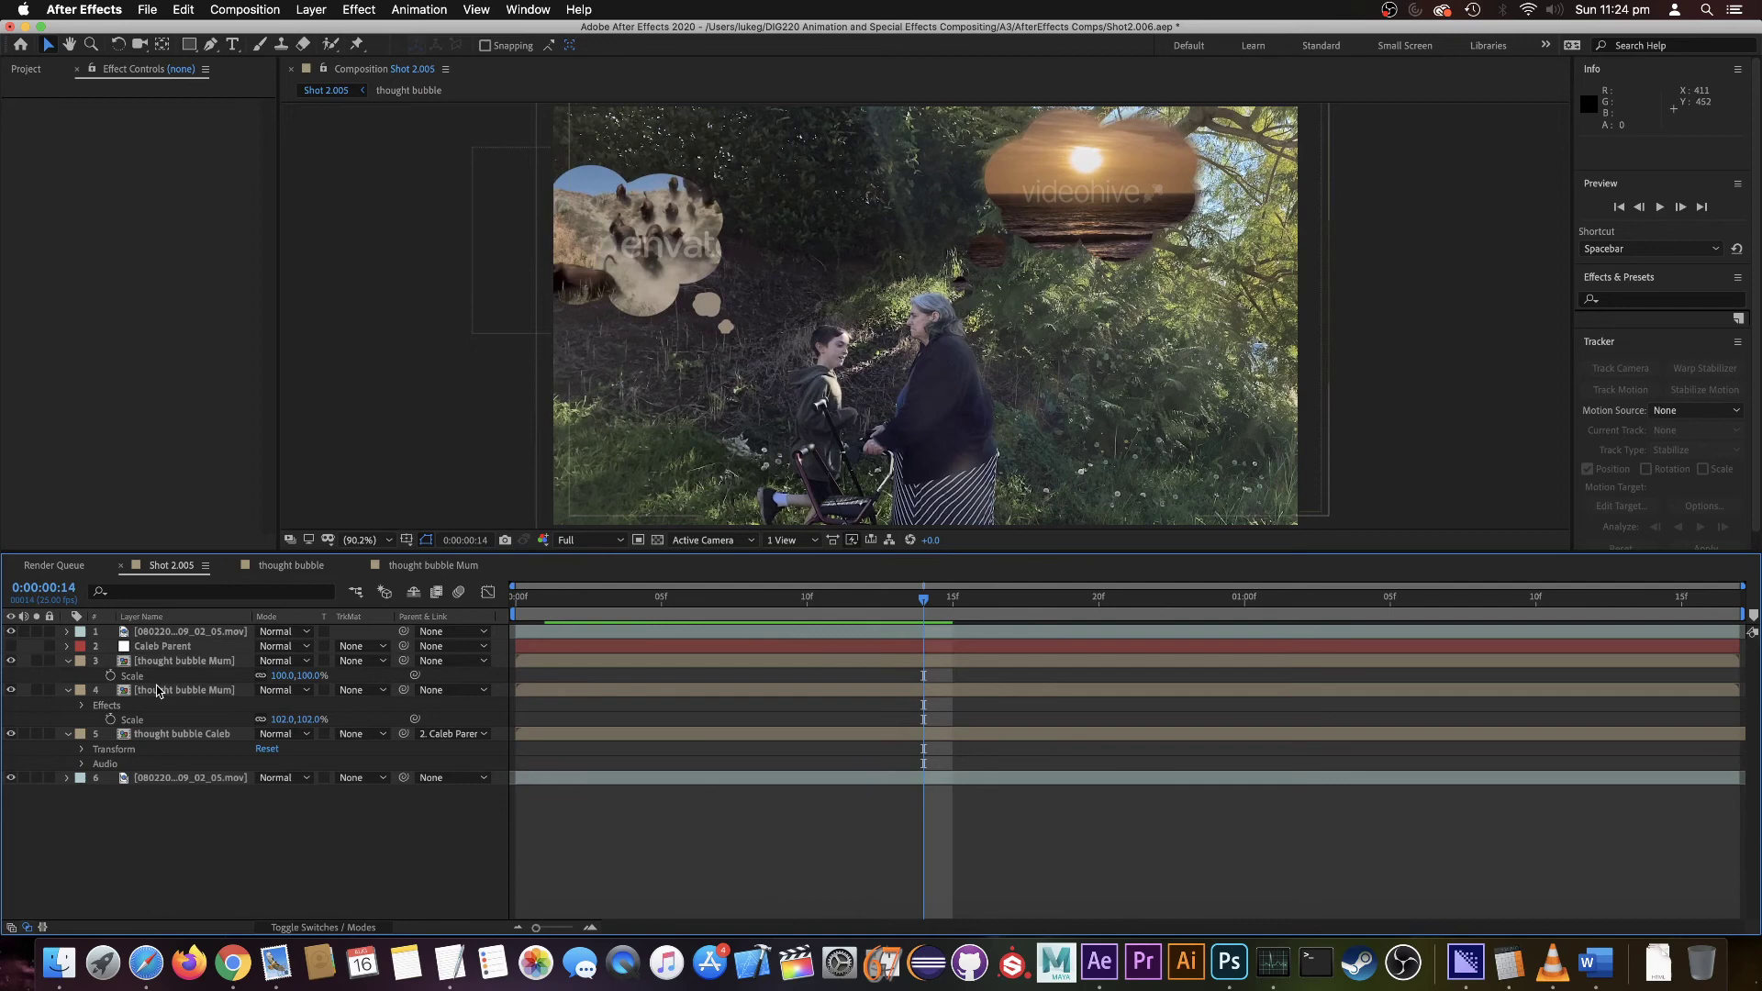
click(200, 734)
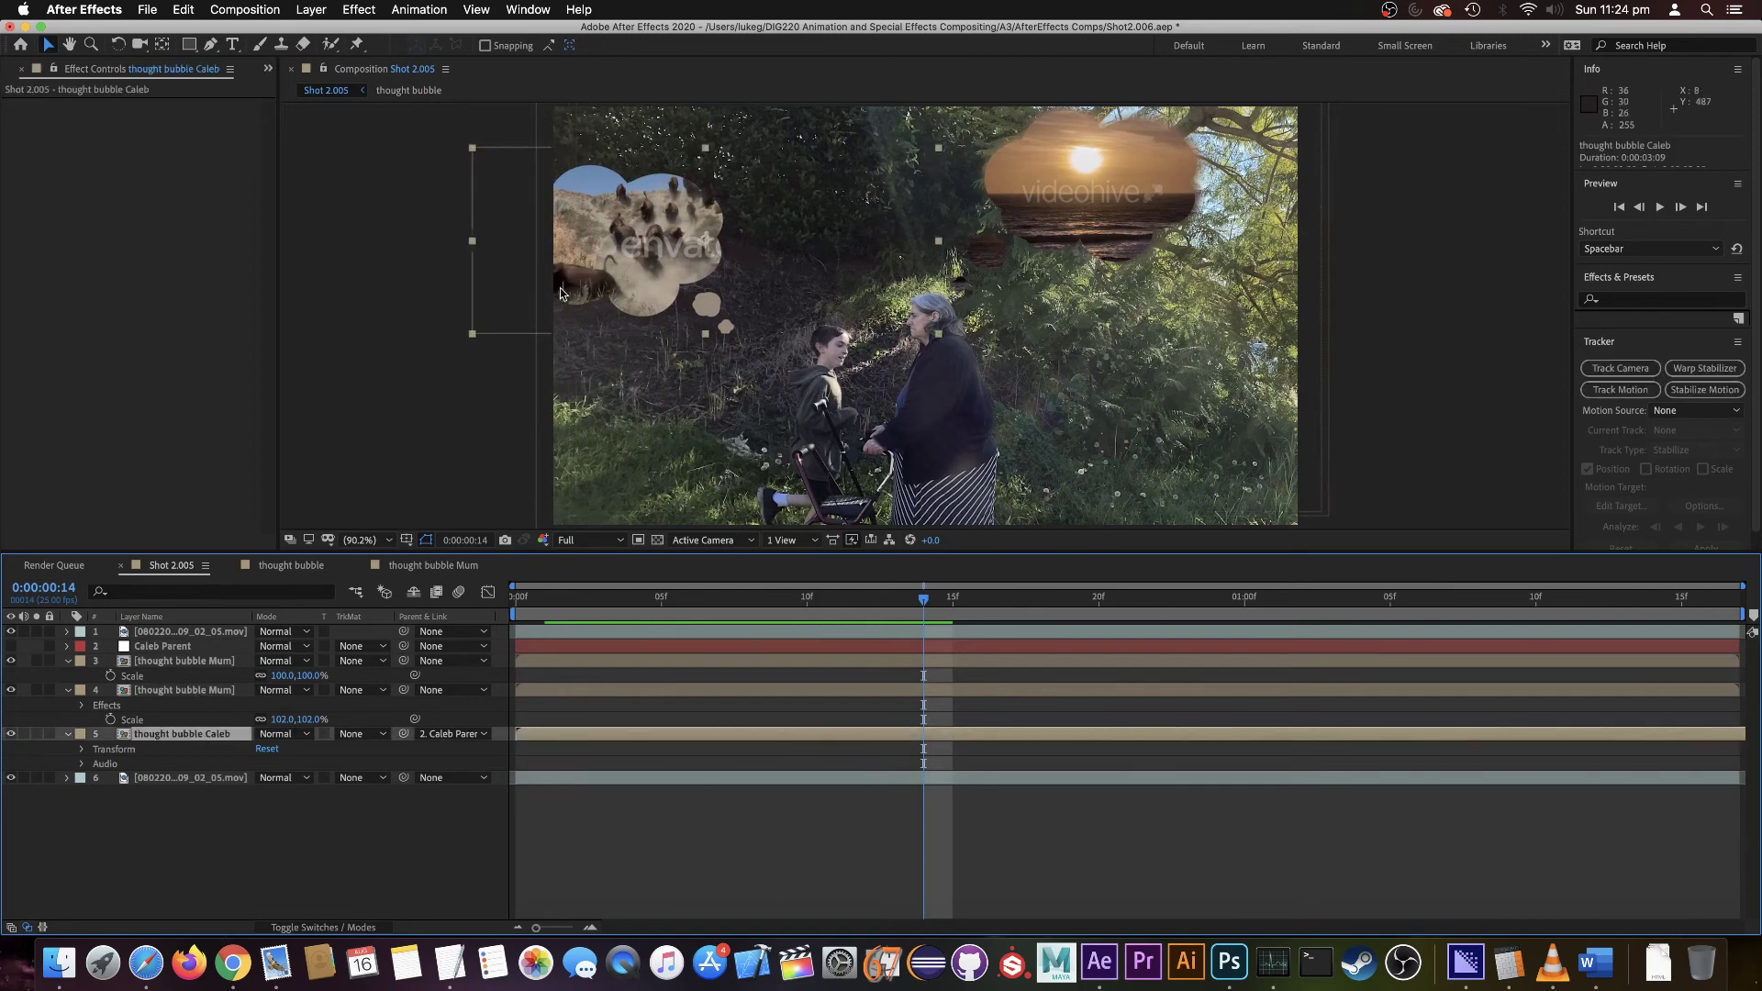
drag(644, 256, 722, 250)
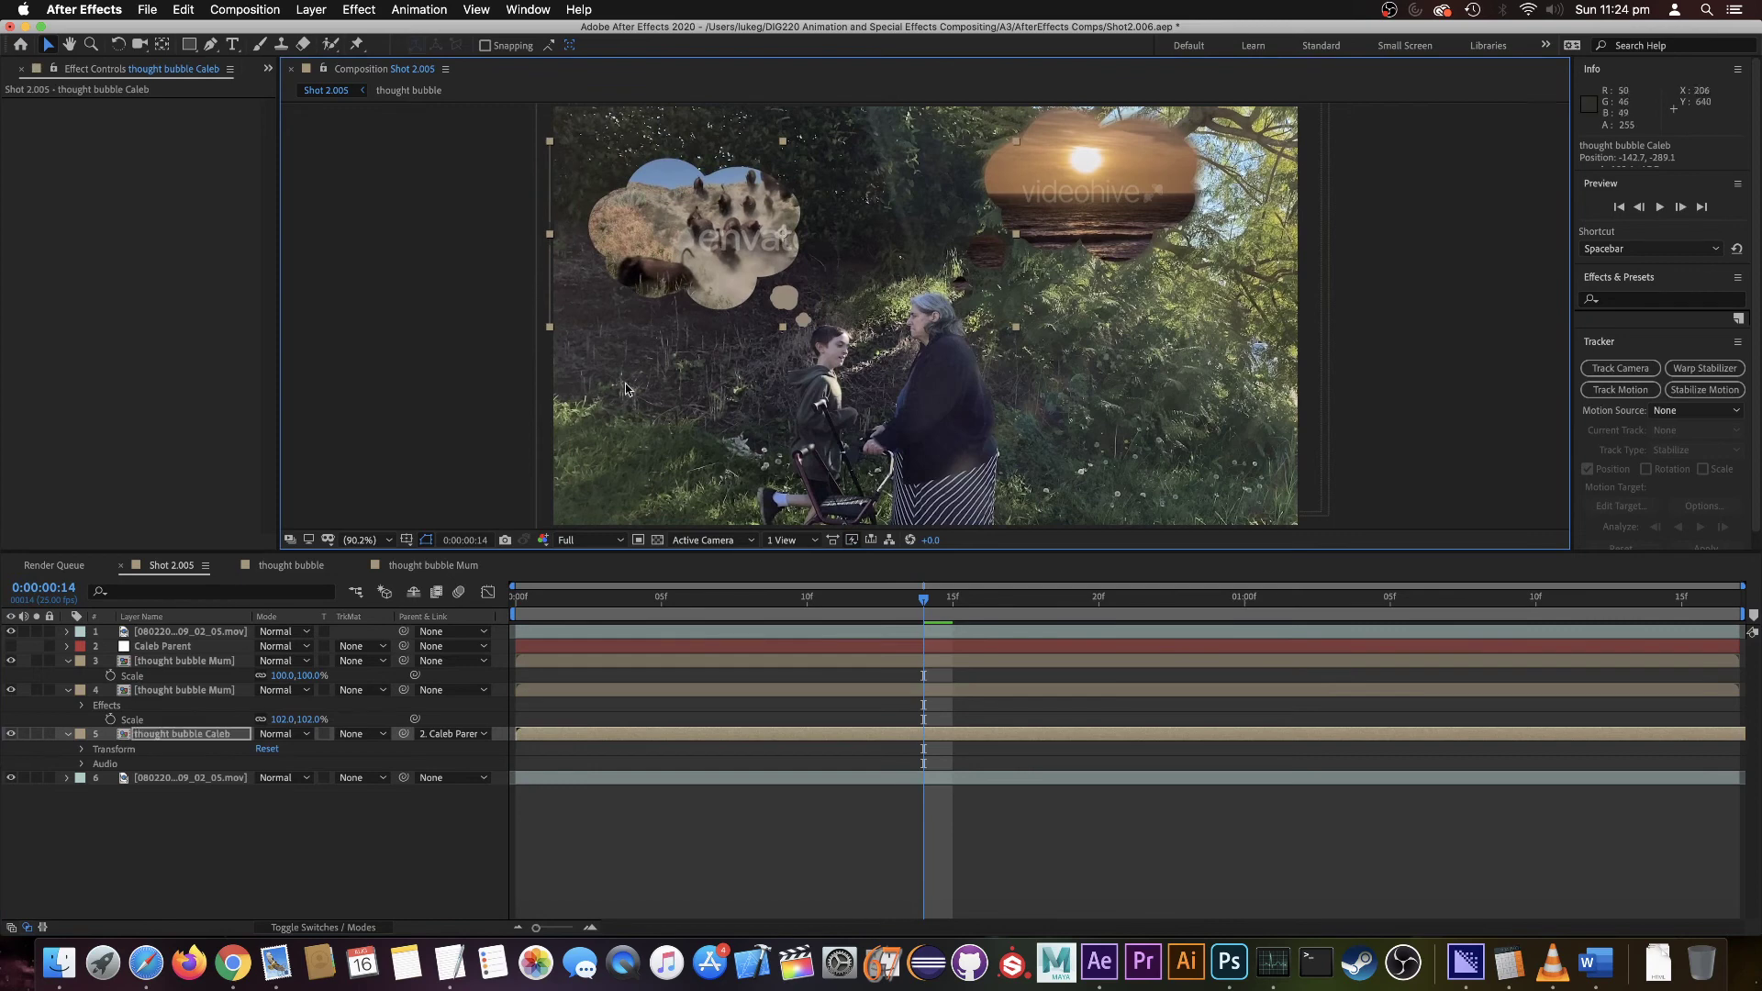
click(582, 842)
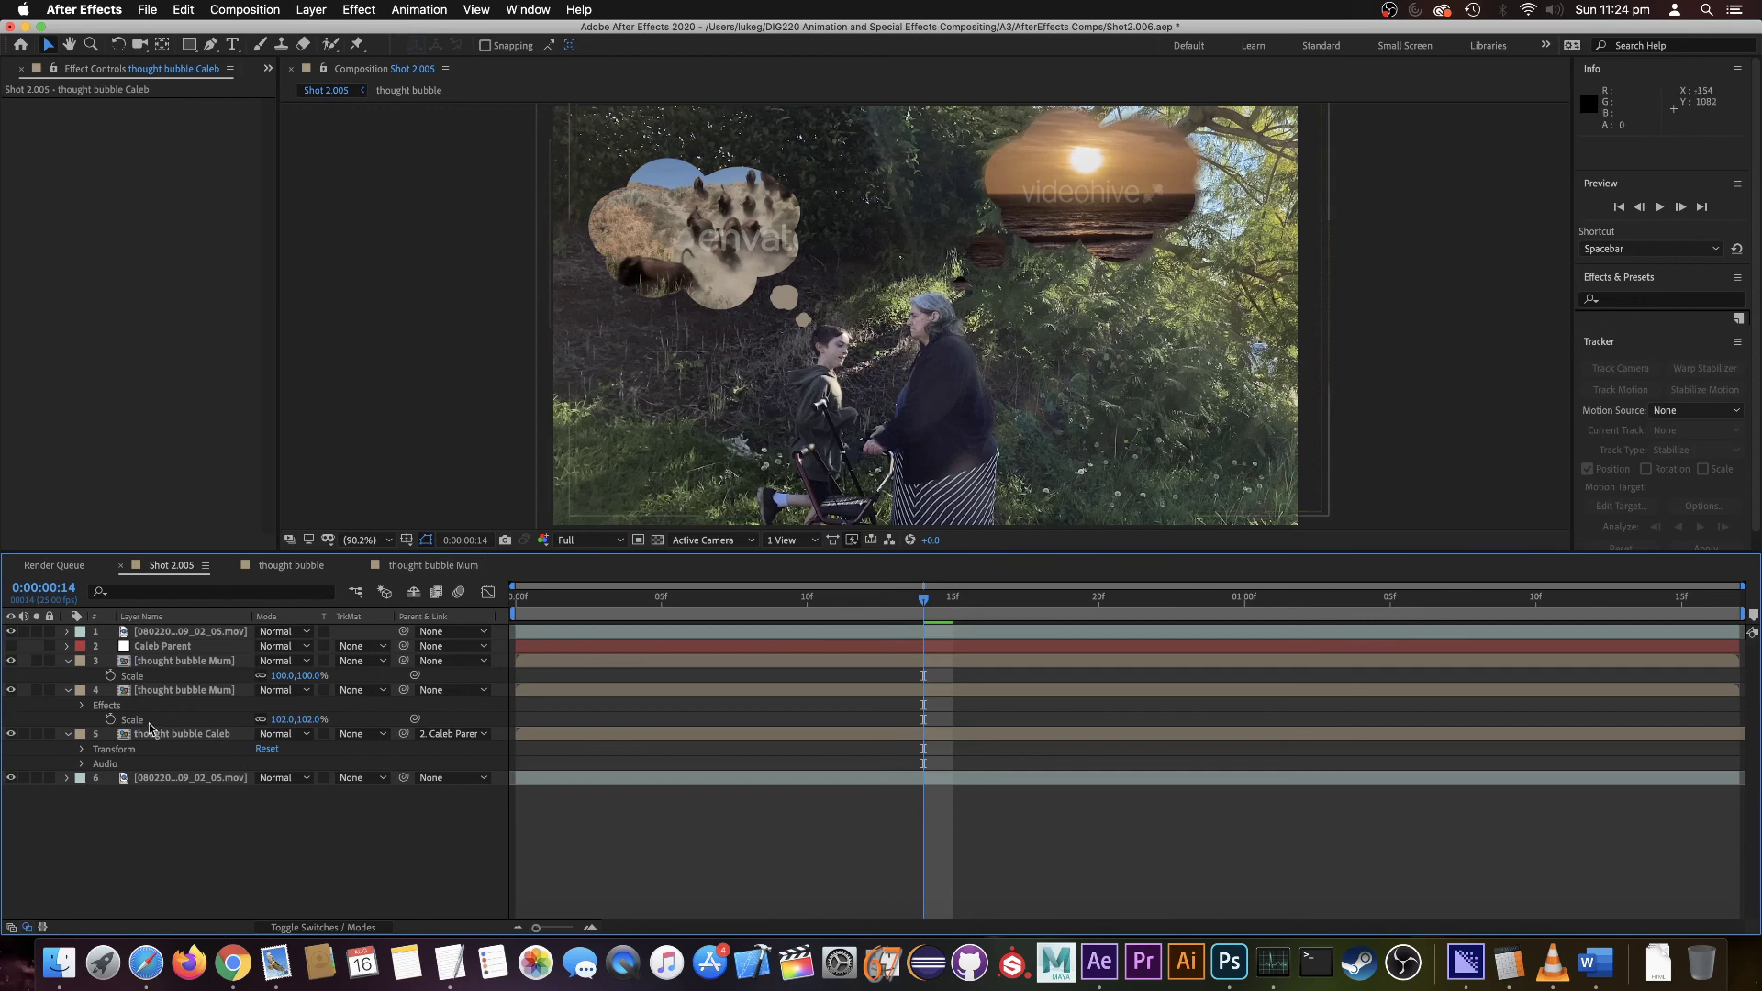
- Duplicate the thought bubble Caleb layer, place the copy beneath it, and scale it to 102%
click(165, 747)
click(170, 736)
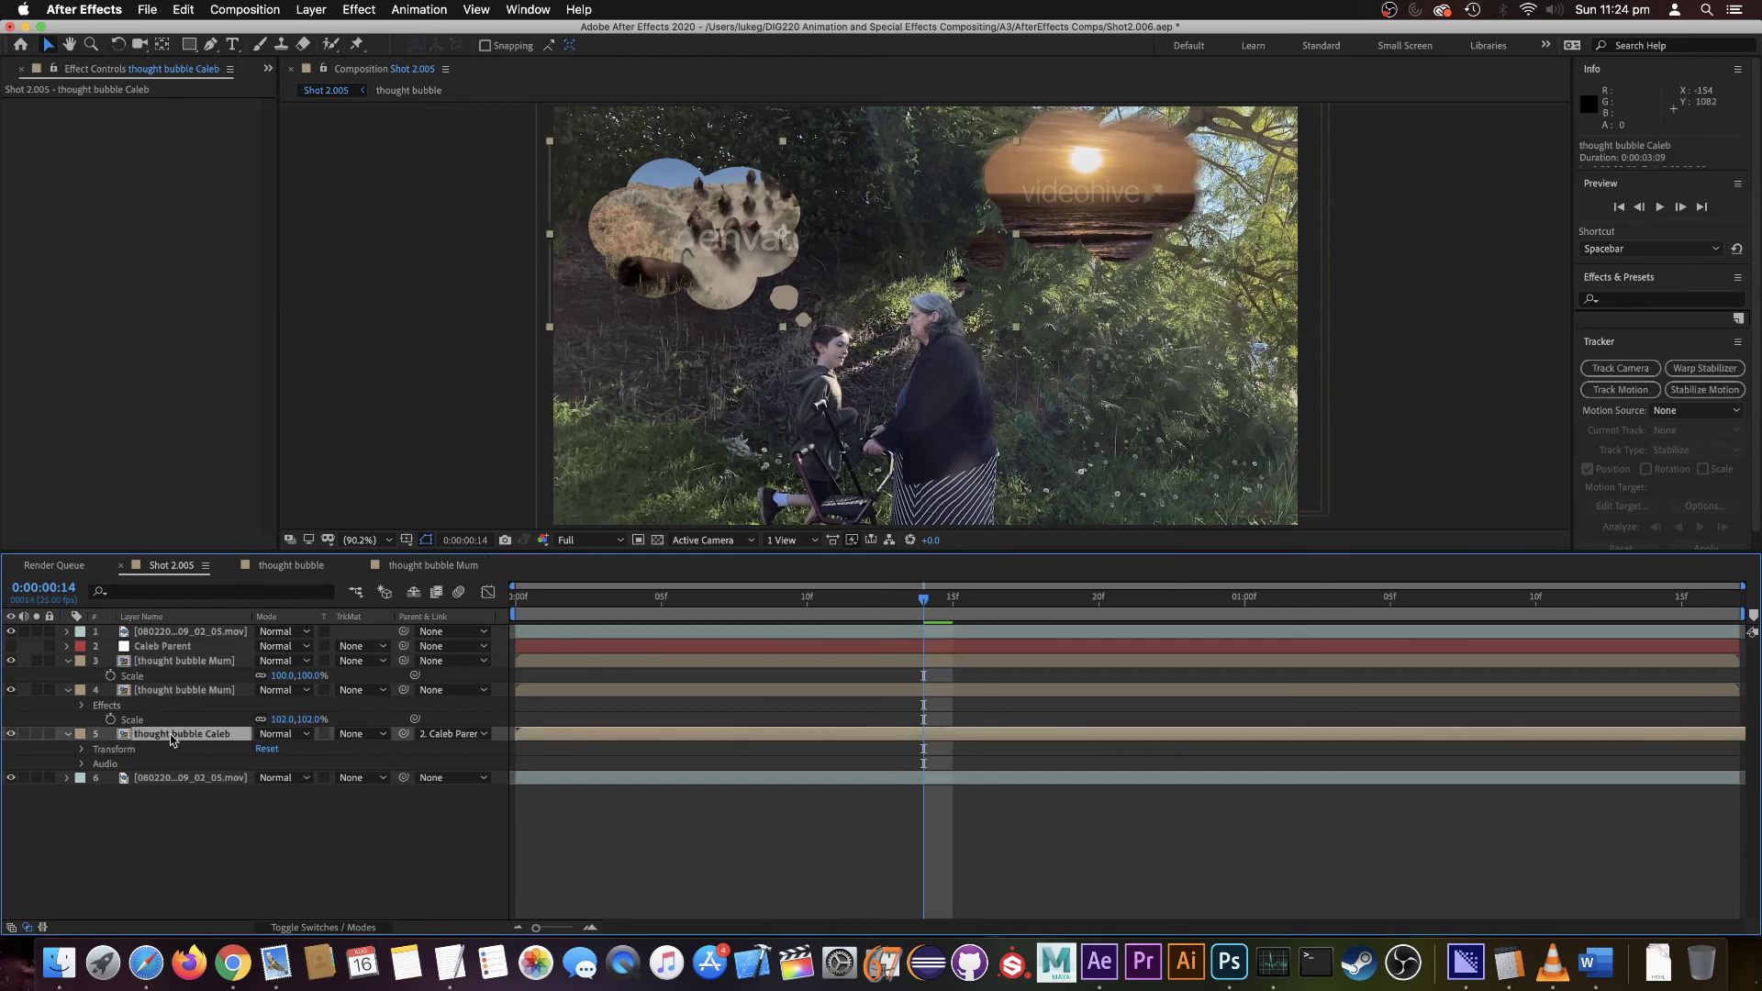
key(super+d)
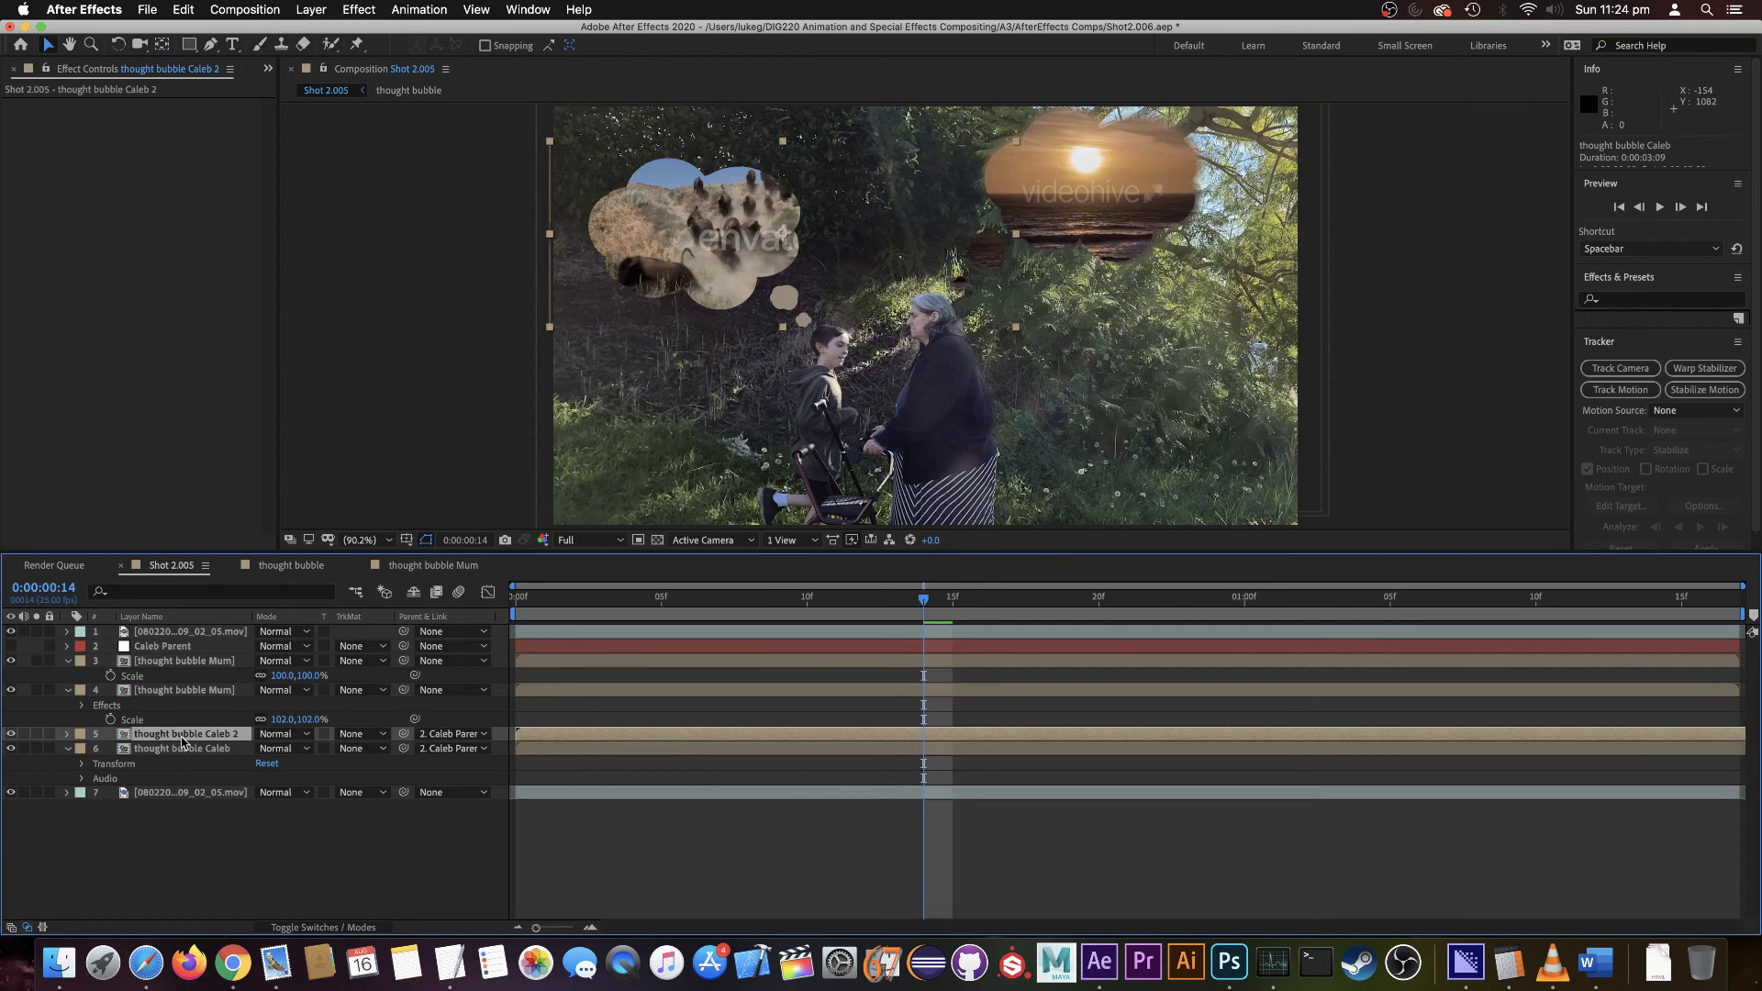
drag(181, 741, 185, 780)
key(s)
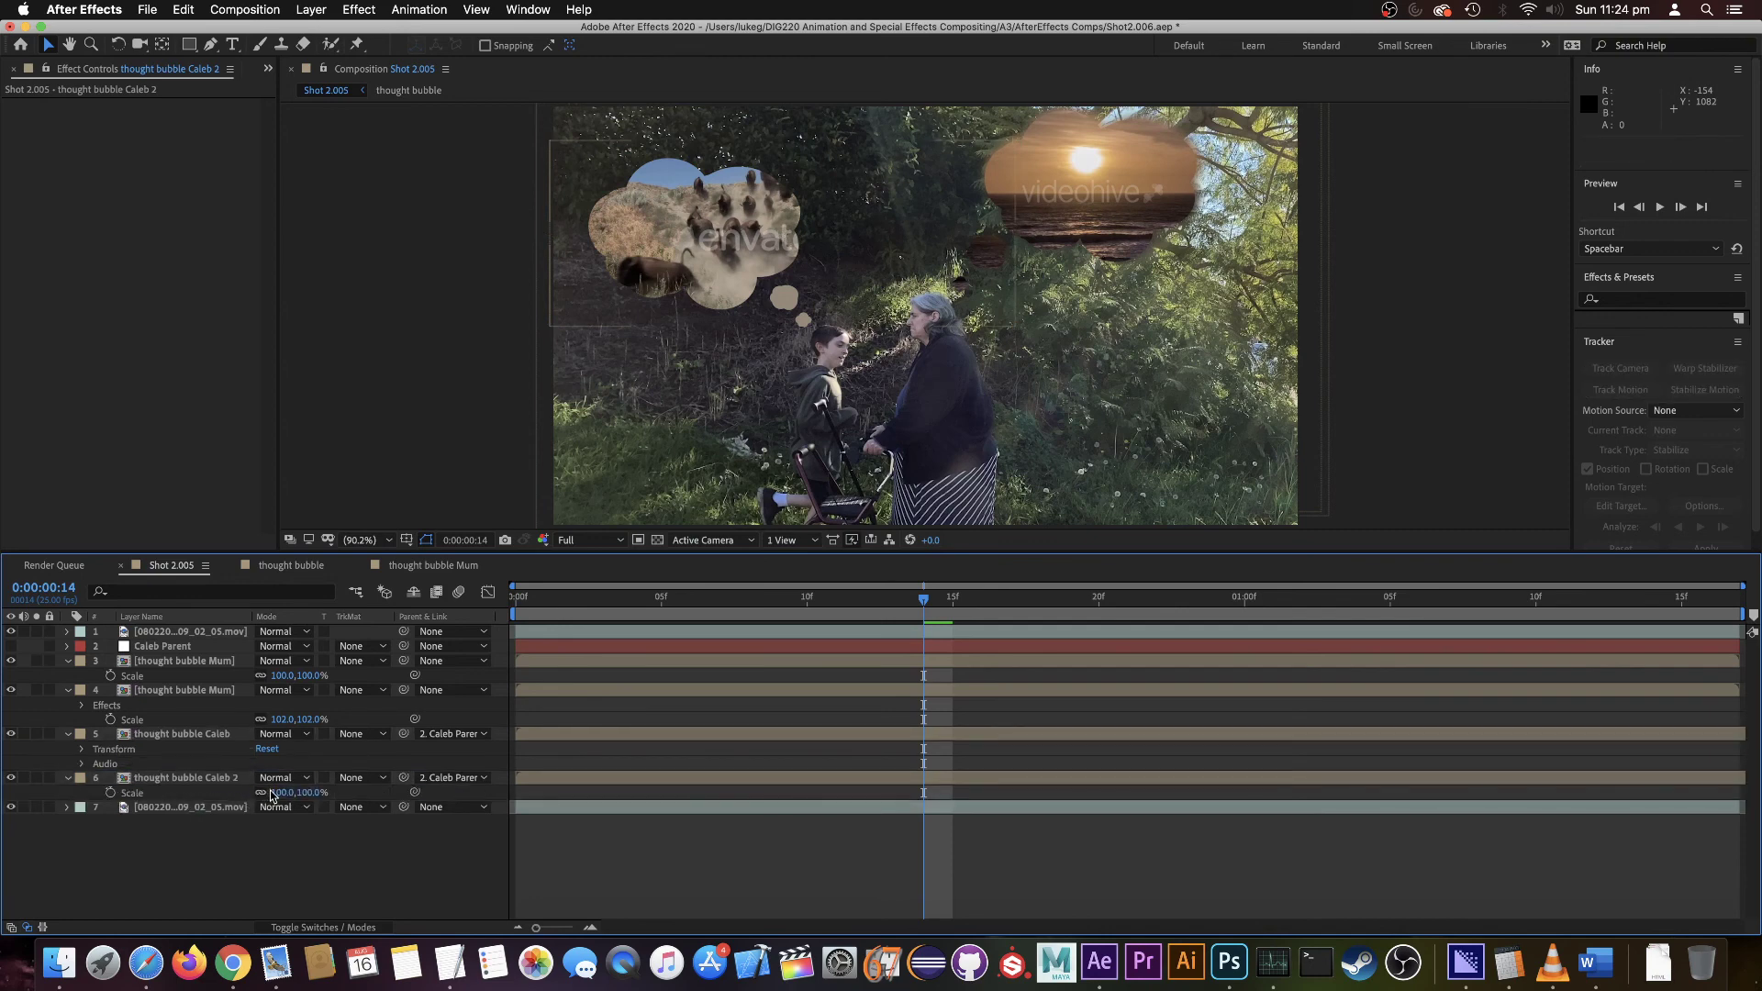
click(275, 793)
key(Return)
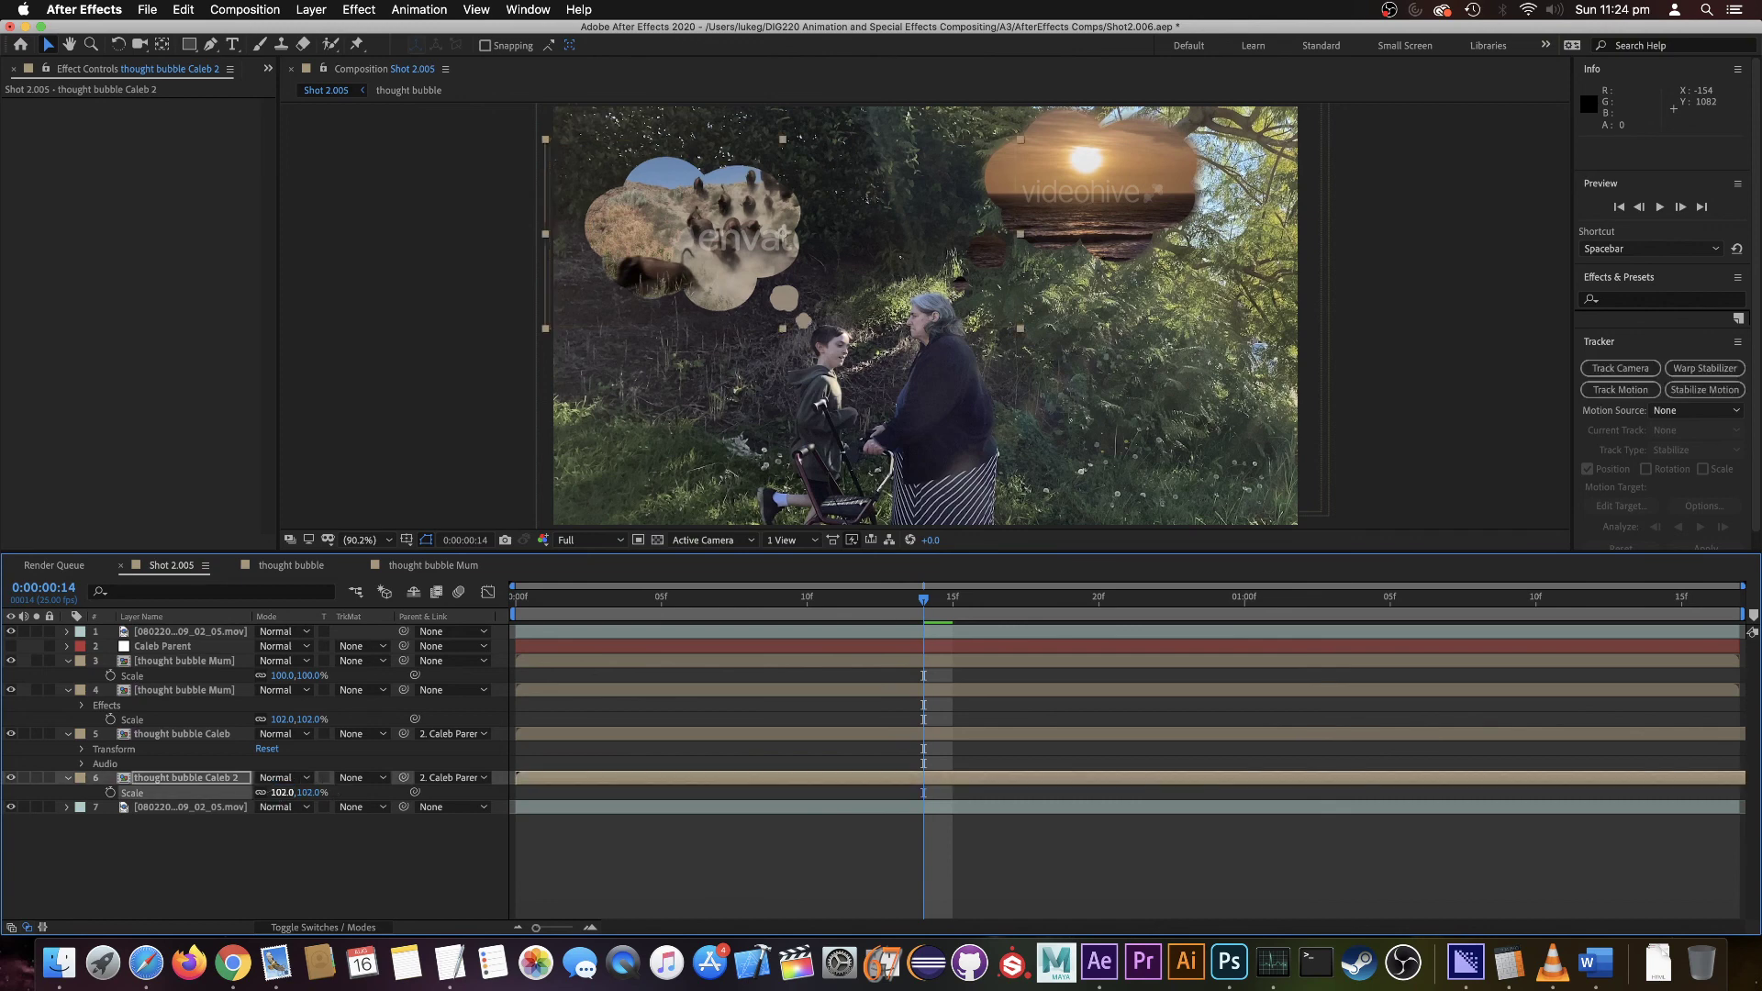
- Give the copied bubble a Gaussian Blur with Blurriness 43
click(359, 9)
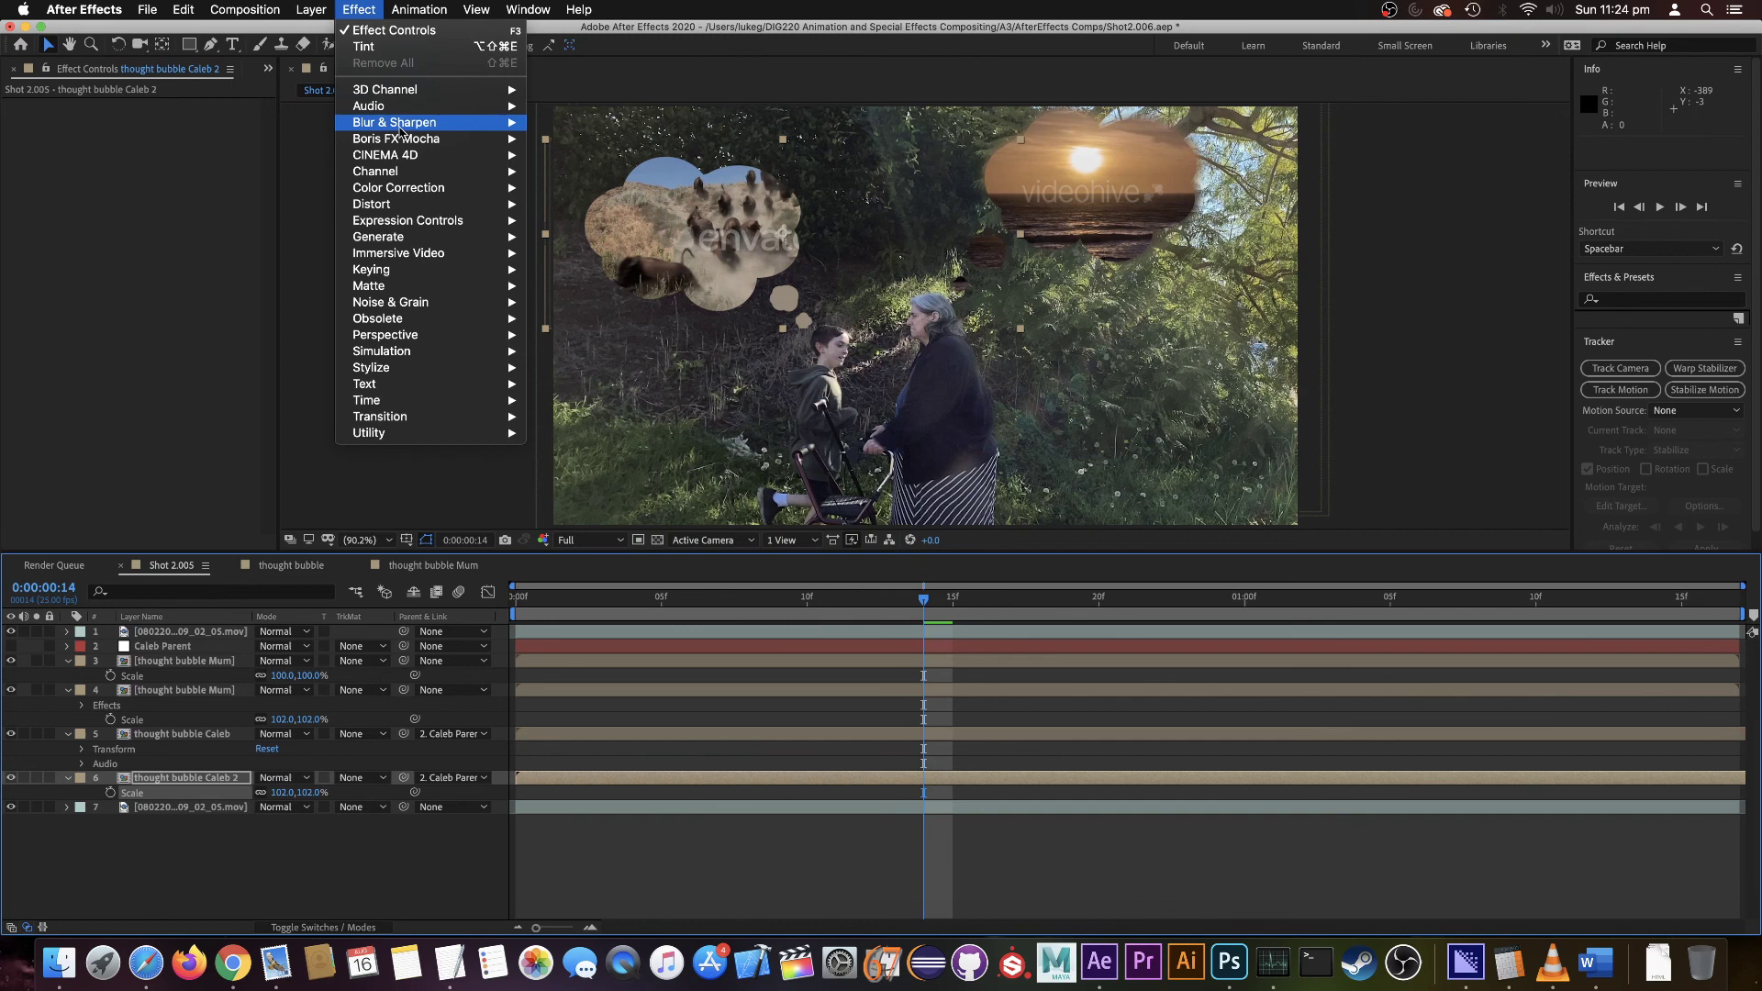
mouse_move(510, 122)
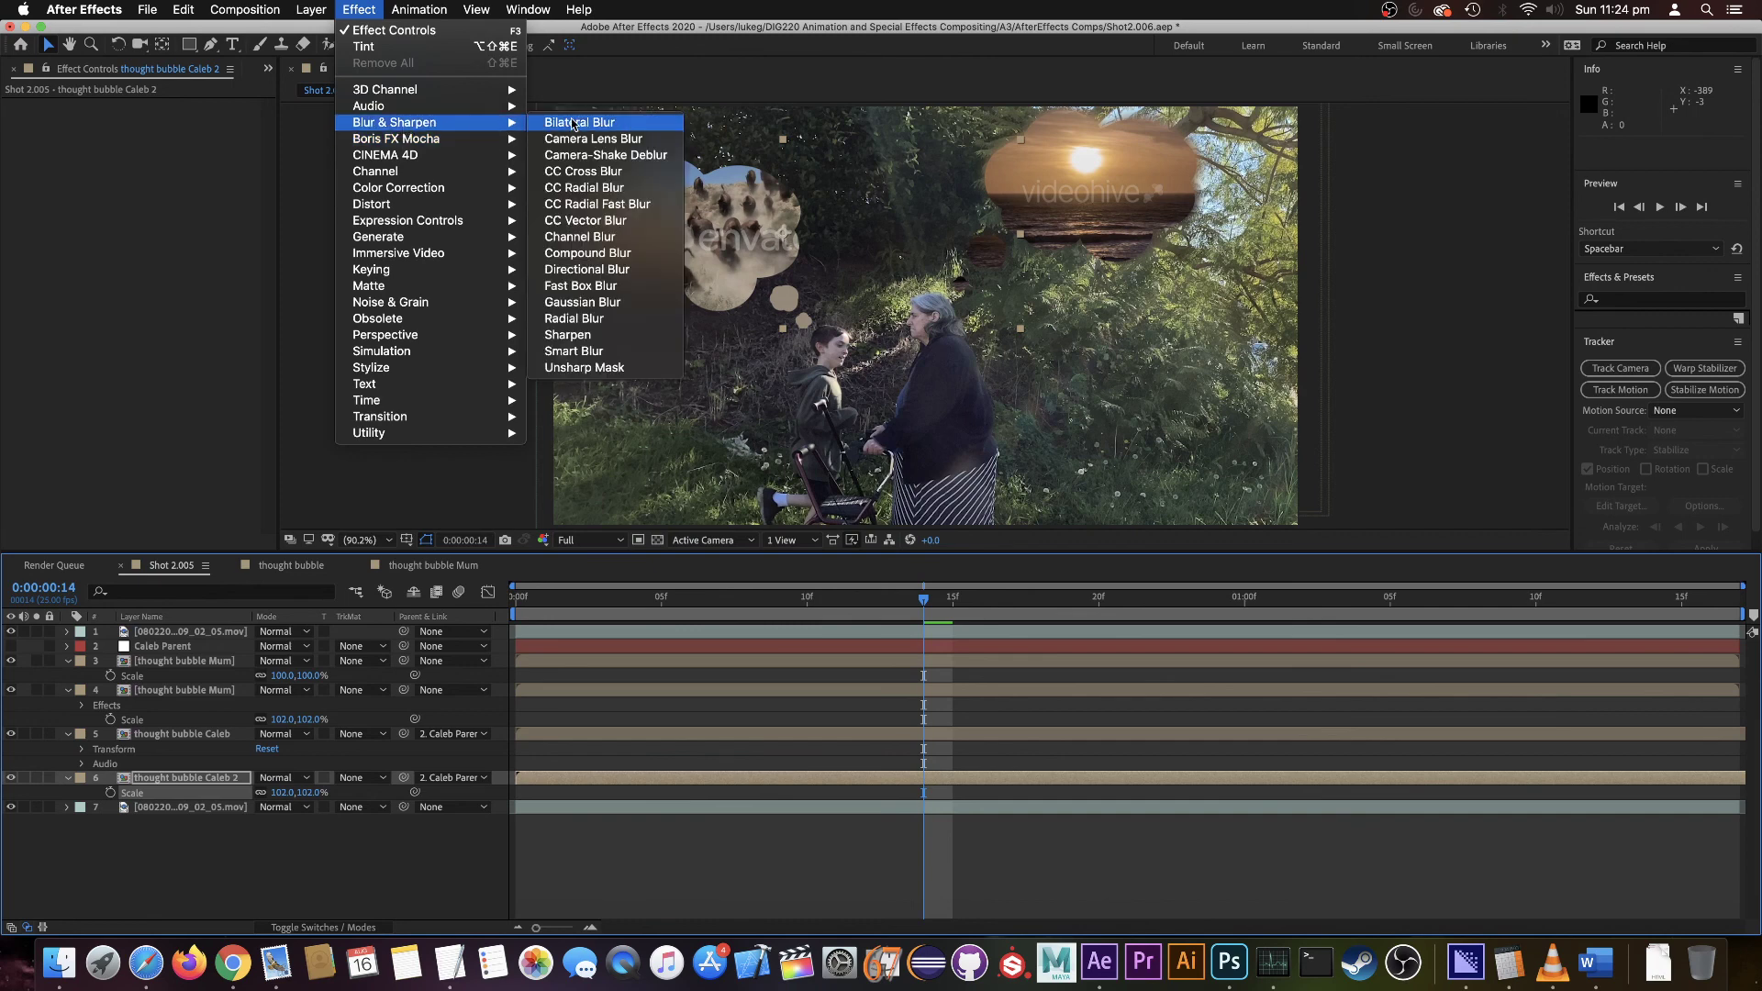
click(629, 303)
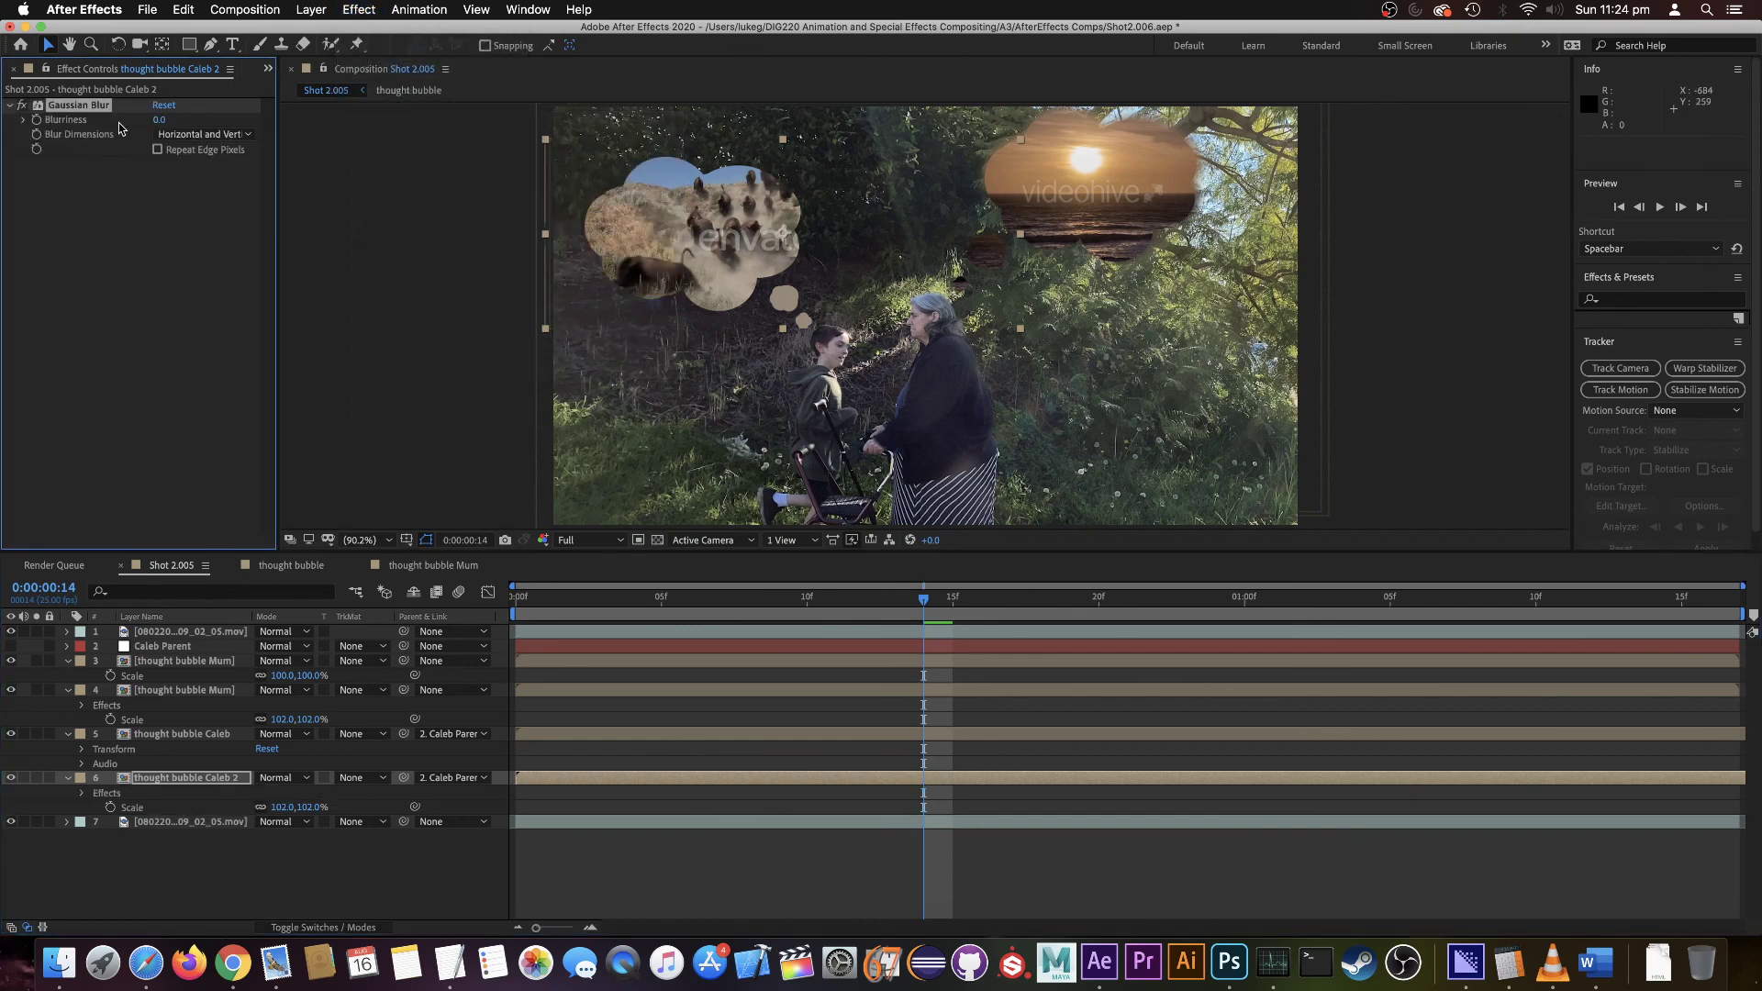
click(160, 120)
key(Return)
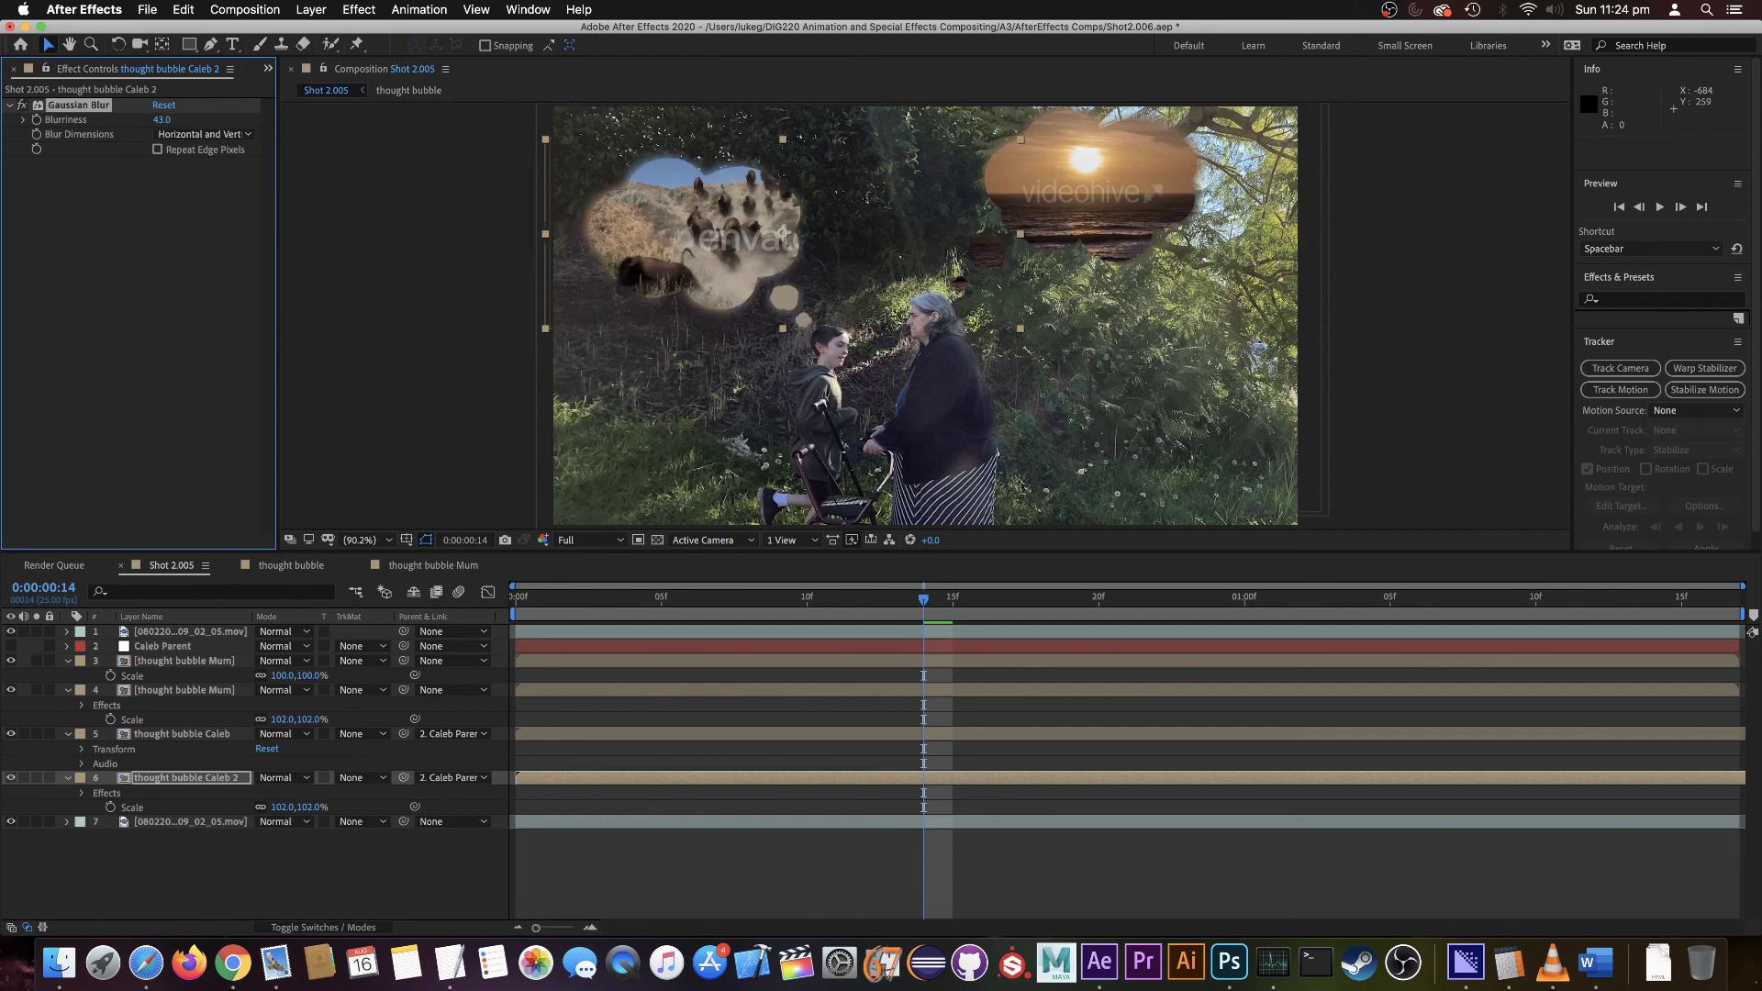